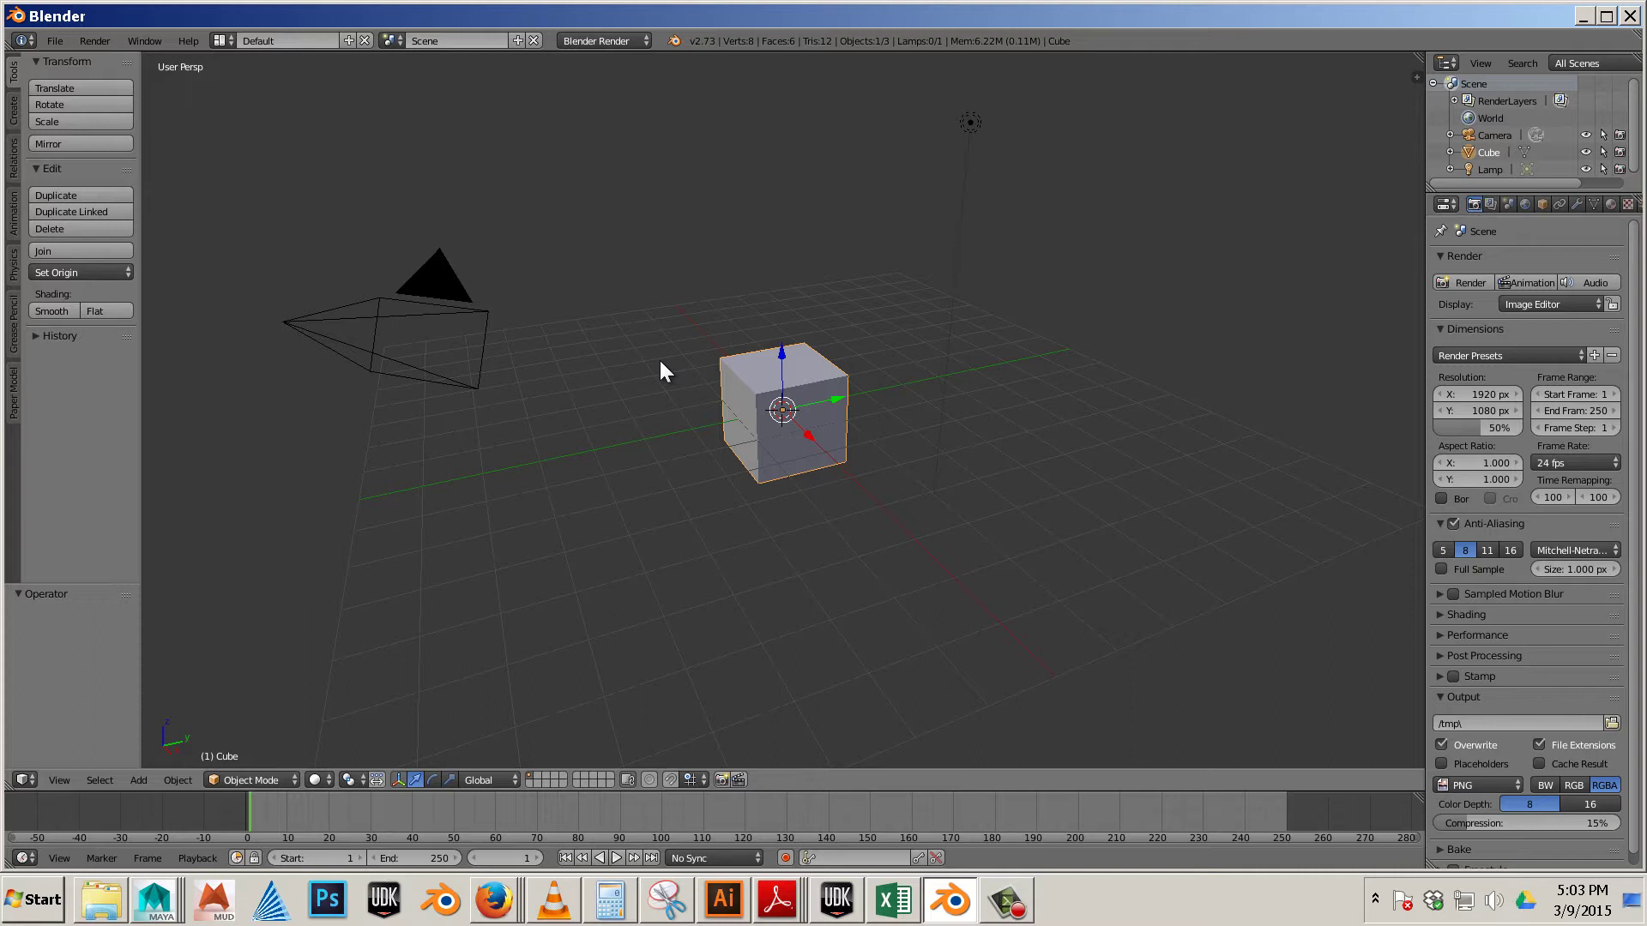
Put the default cube into Edit Mode with edge selection active.
{"action": "middle_click_drag", "start_coordinate": [660, 361], "coordinate": [846, 478]}
{"action": "scroll", "coordinate": [847, 478], "scroll_direction": "up", "scroll_amount": 3}
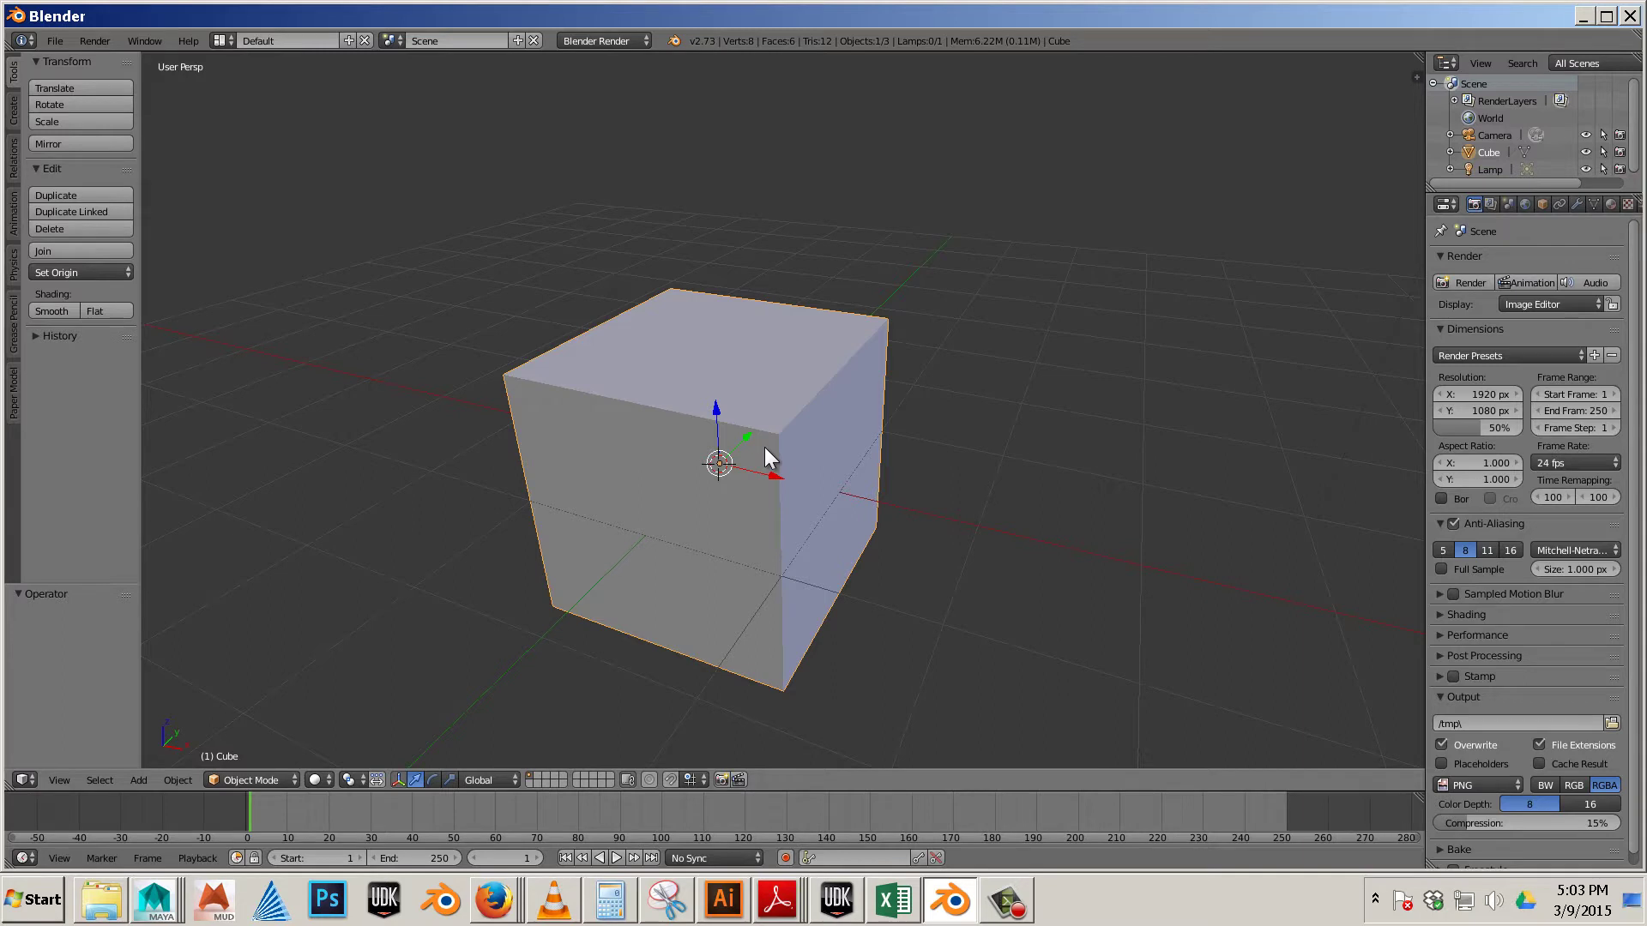
{"action": "scroll", "coordinate": [764, 449], "scroll_direction": "down", "scroll_amount": 2}
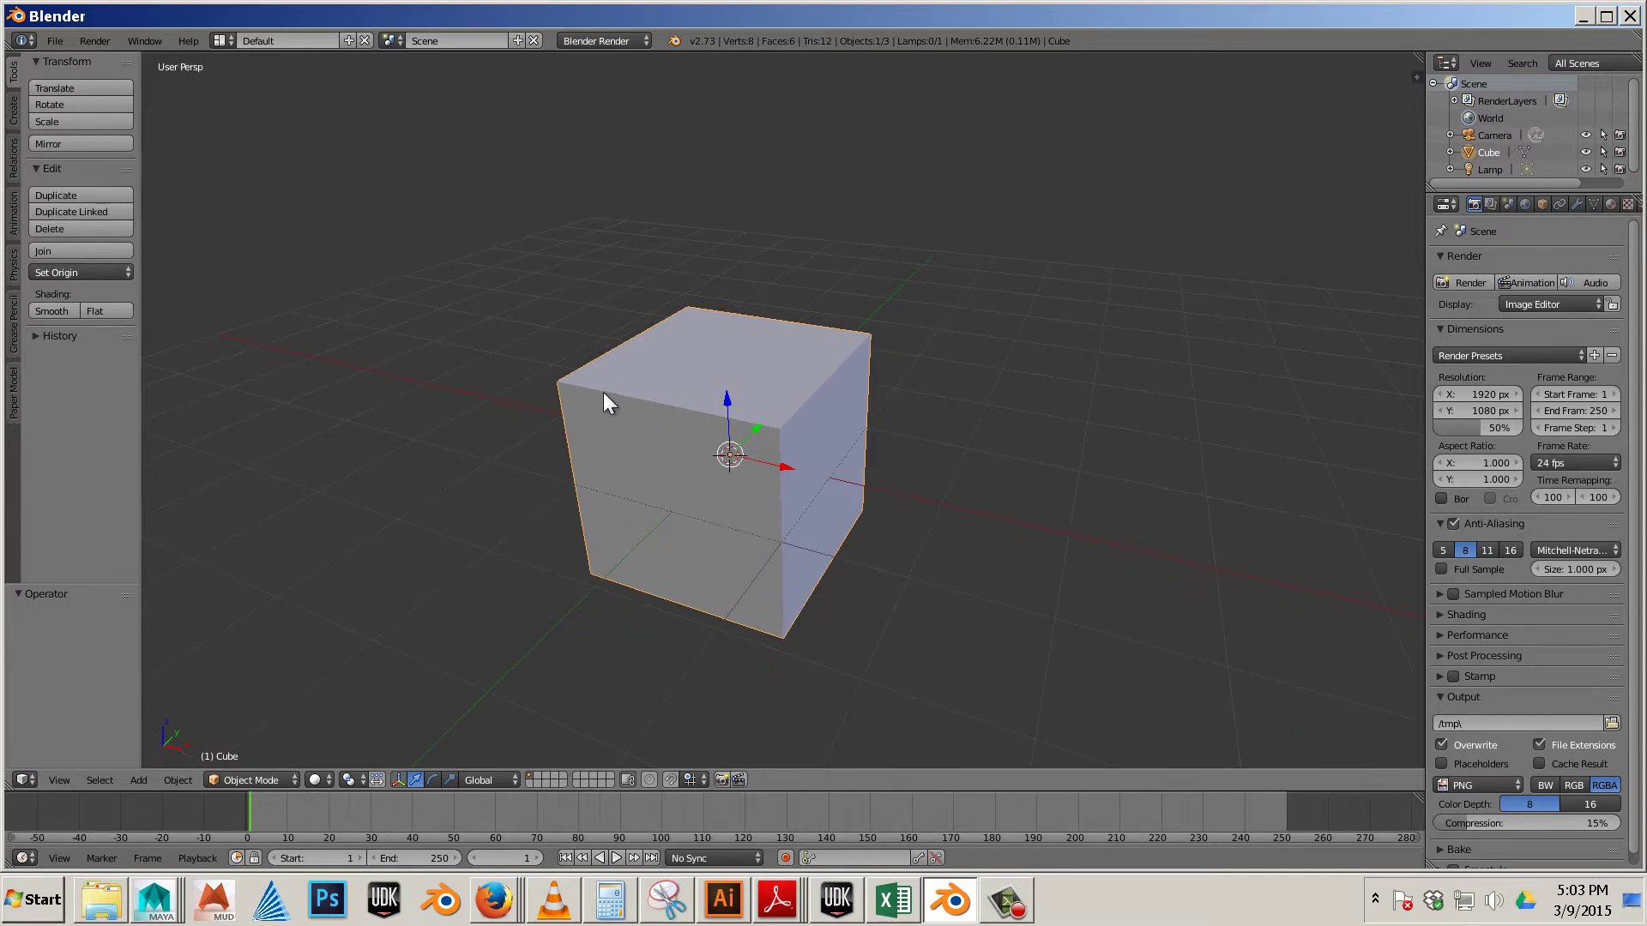
{"action": "key", "text": "Tab"}
{"action": "middle_click_drag", "start_coordinate": [616, 546], "coordinate": [401, 544]}
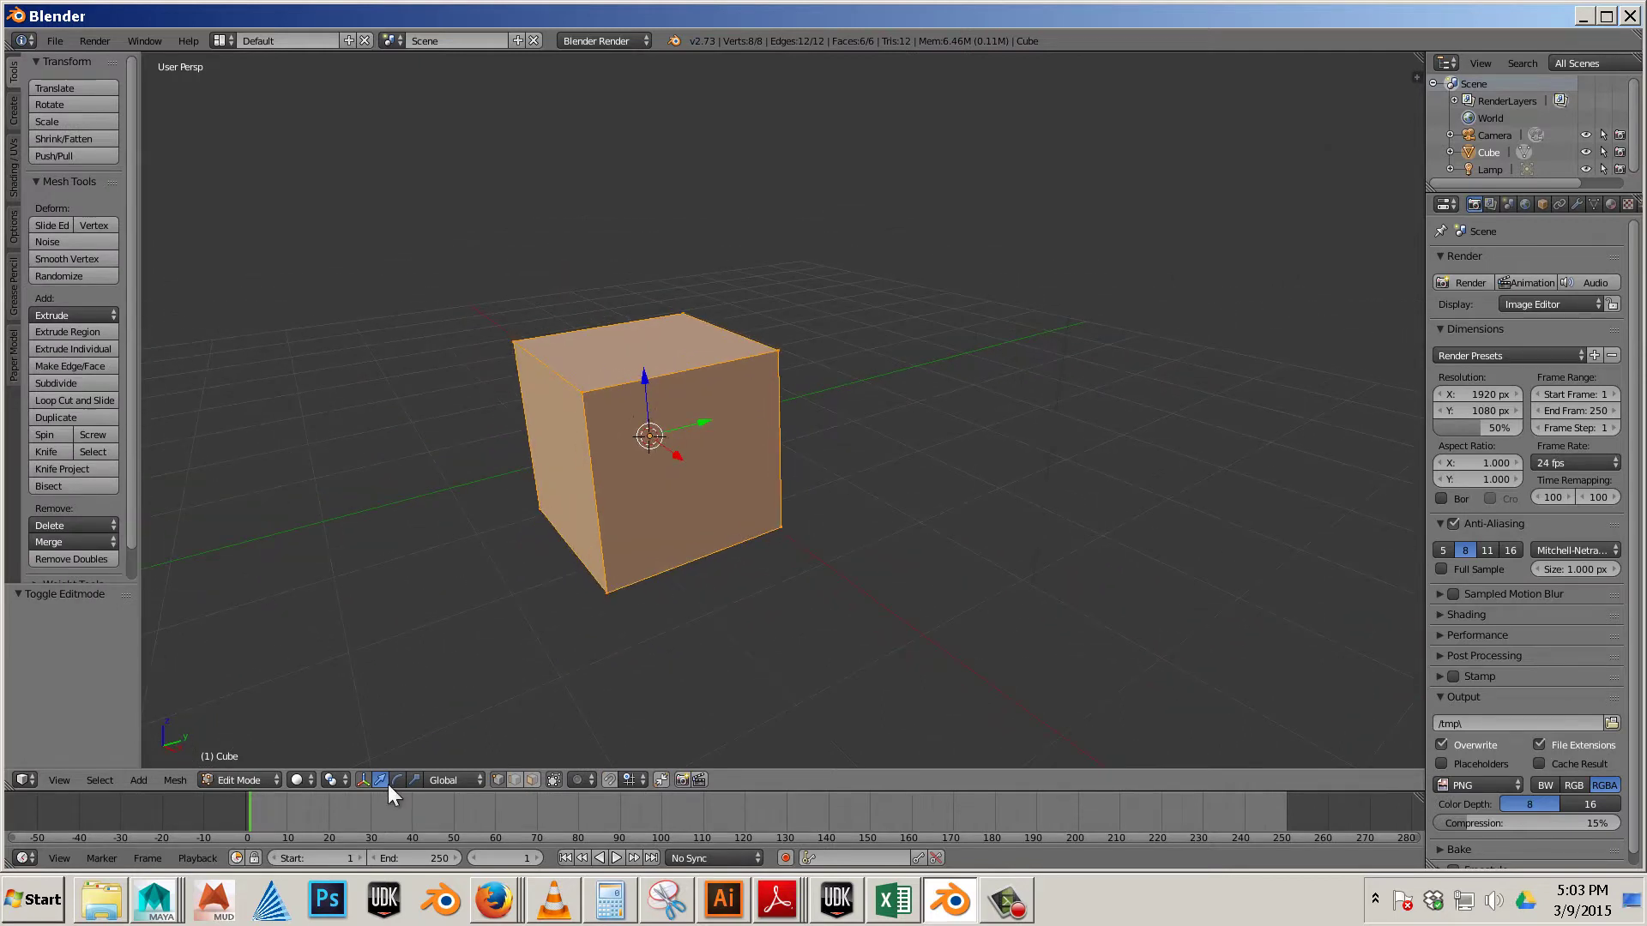
{"action": "left_click", "coordinate": [515, 781]}
Mark seams along seven cube edges: three top edges, two vertical edges and two bottom edges.
{"action": "right_click", "coordinate": [678, 374]}
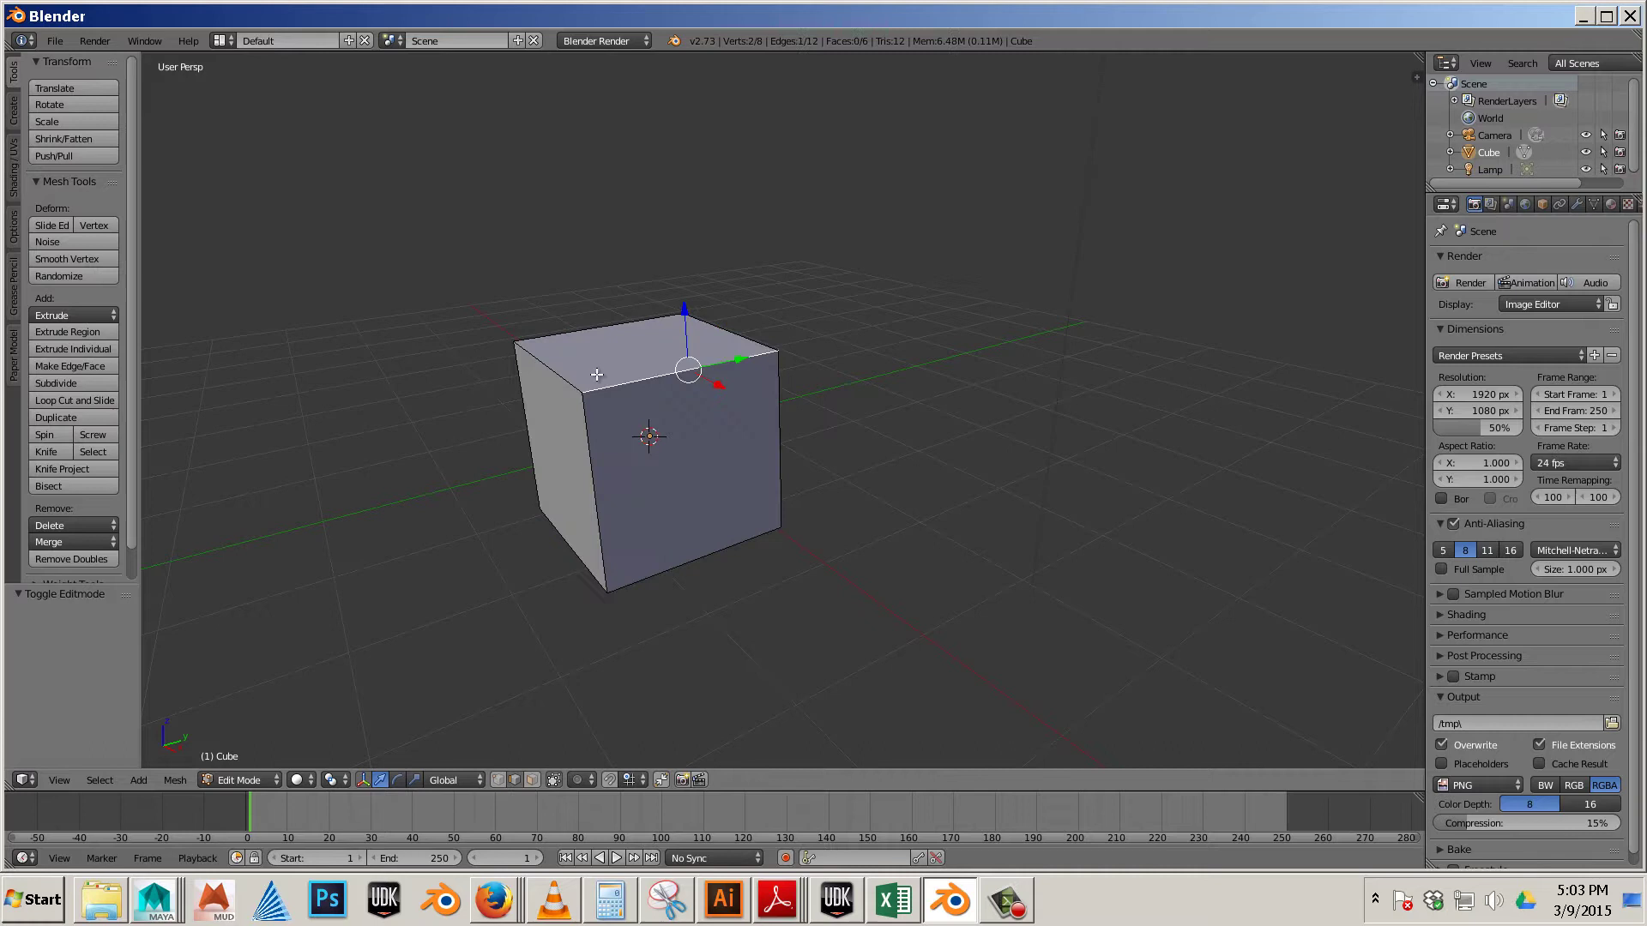
{"action": "right_click", "coordinate": [558, 372], "text": "shift"}
{"action": "right_click", "coordinate": [566, 333], "text": "shift"}
{"action": "right_click", "coordinate": [764, 425], "text": "shift"}
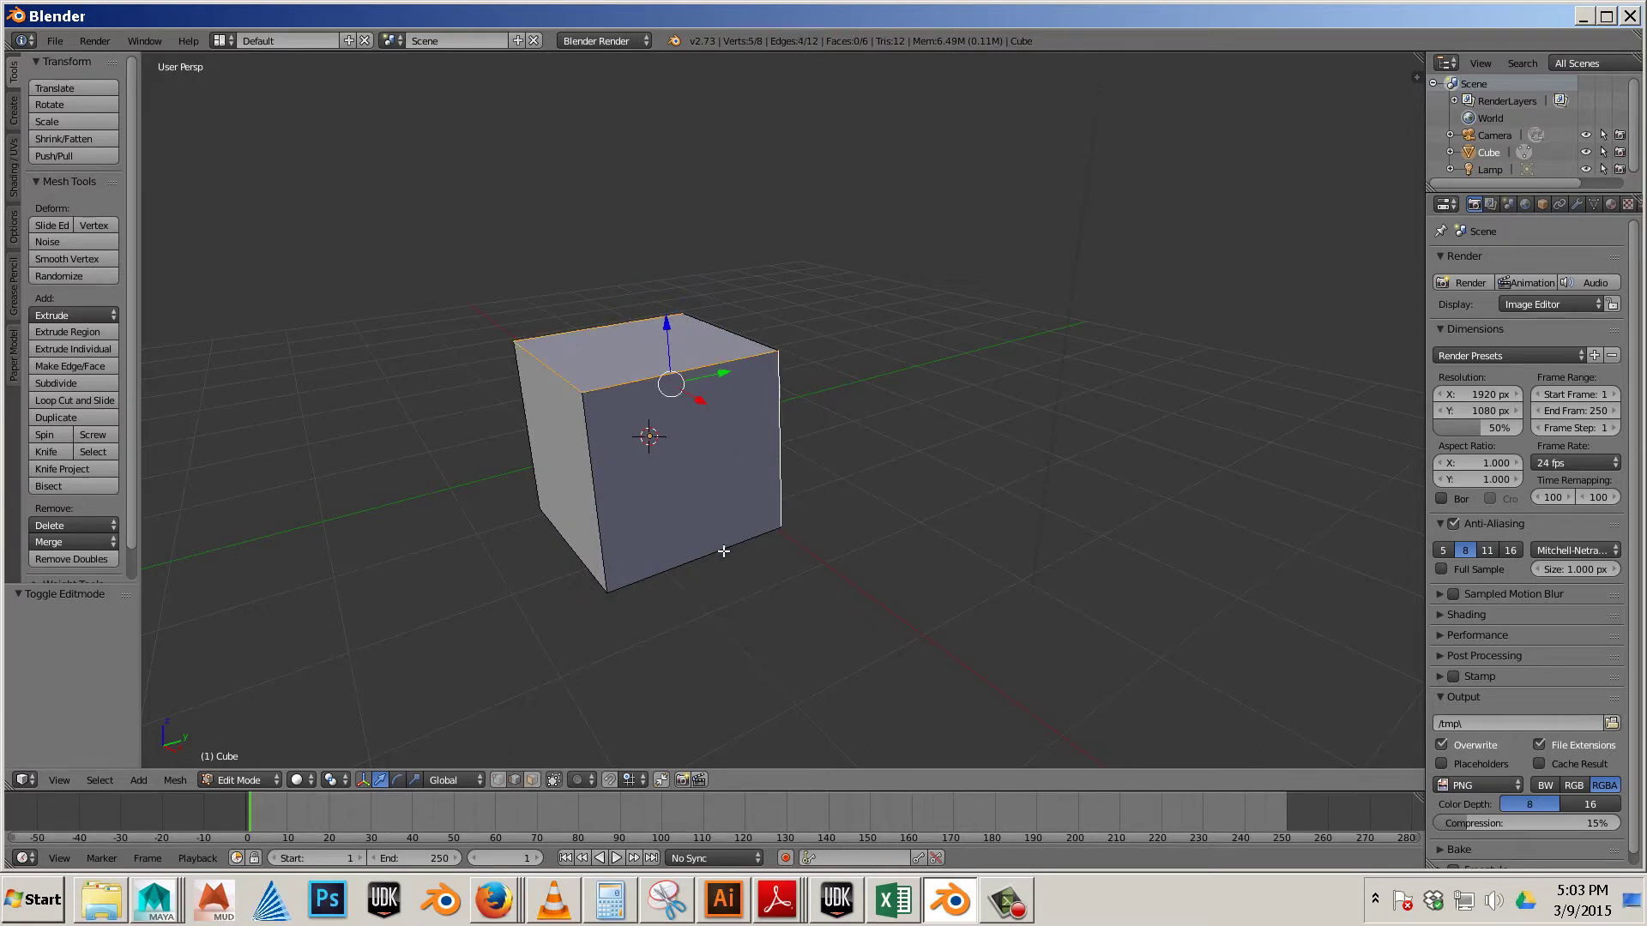
{"action": "right_click", "coordinate": [720, 545], "text": "shift"}
{"action": "middle_click_drag", "start_coordinate": [415, 572], "coordinate": [655, 578]}
{"action": "scroll", "coordinate": [644, 577], "scroll_direction": "up", "scroll_amount": 3}
{"action": "right_click", "coordinate": [619, 598], "text": "shift"}
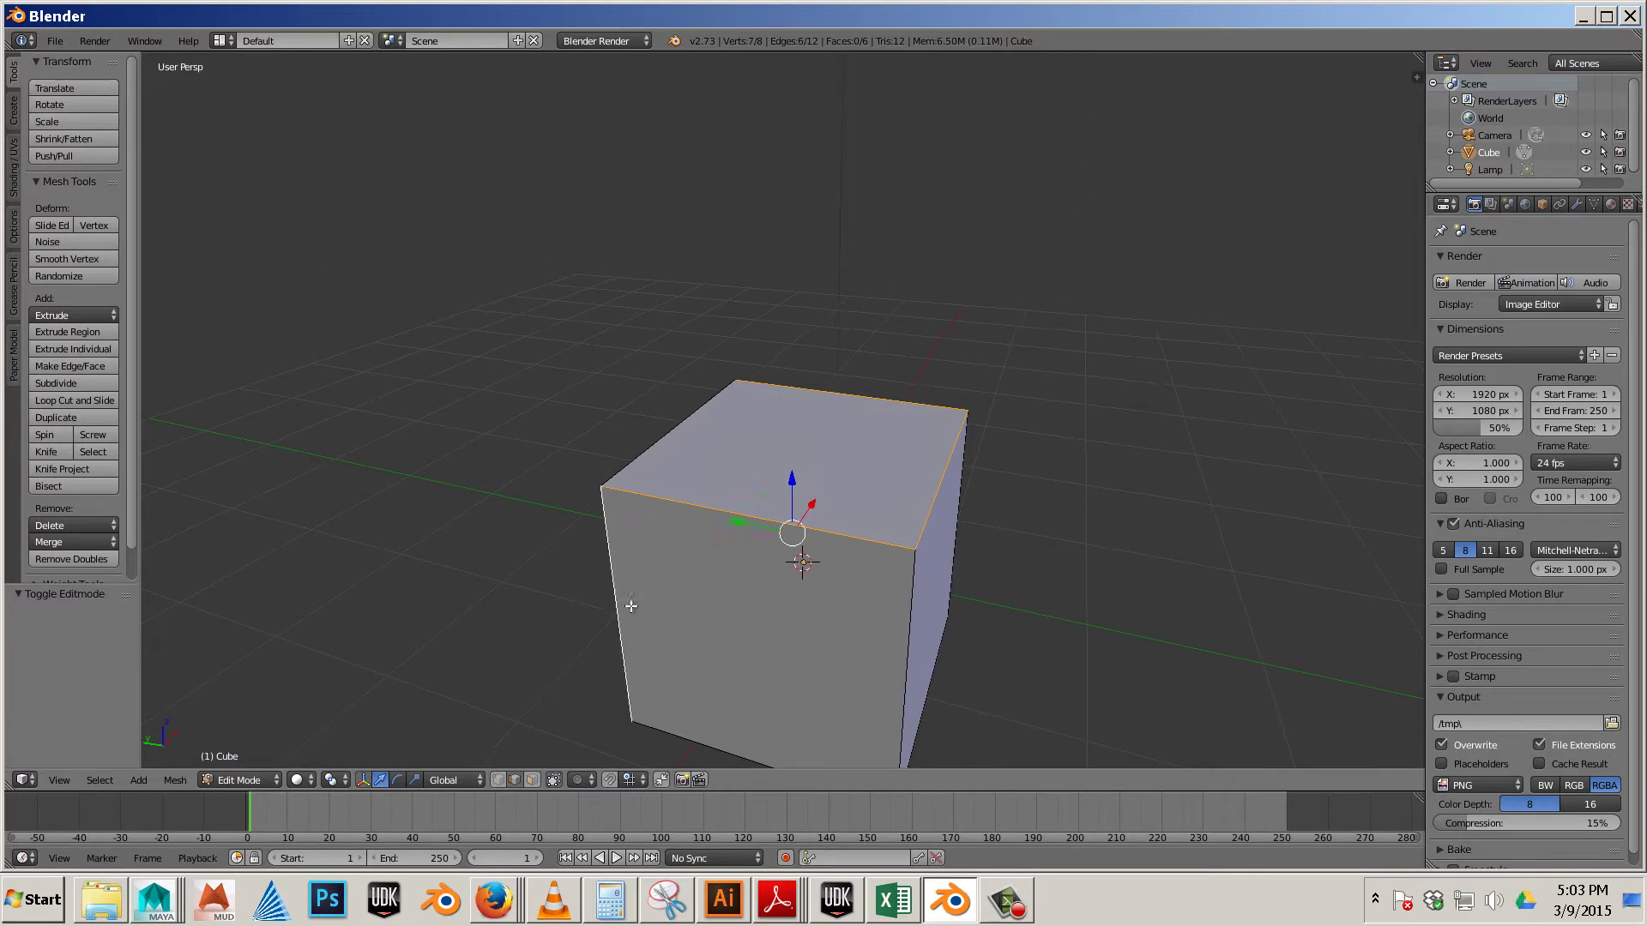
{"action": "right_click", "coordinate": [666, 731], "text": "shift"}
{"action": "middle_click_drag", "start_coordinate": [760, 683], "coordinate": [450, 452], "text": "shift"}
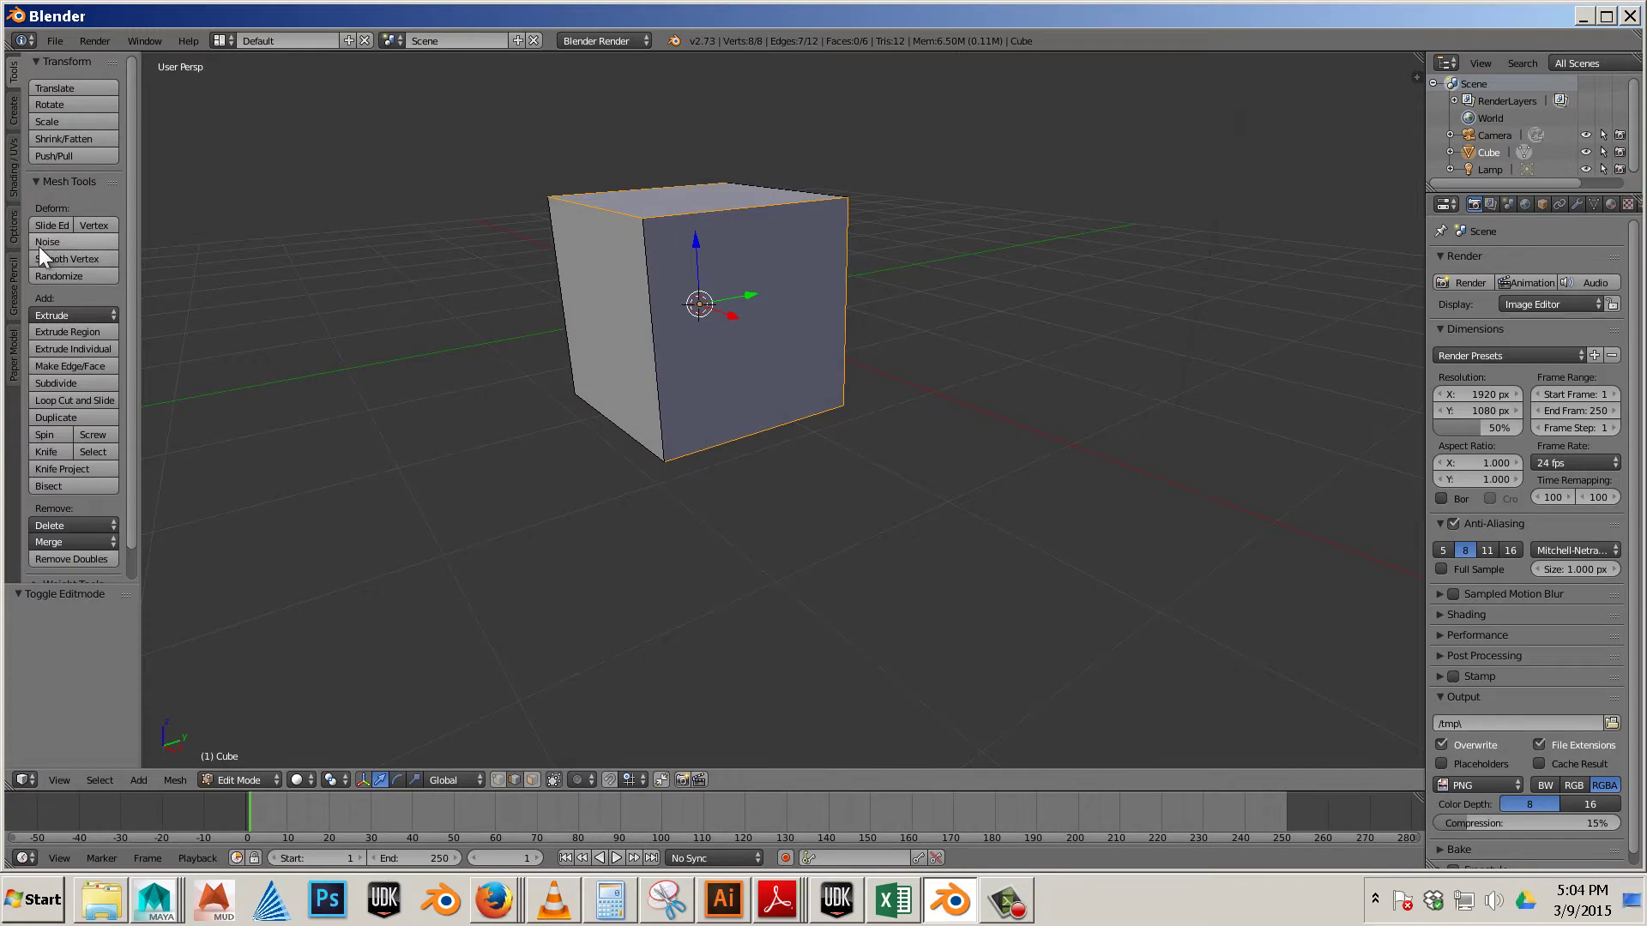
{"action": "left_click", "coordinate": [14, 171]}
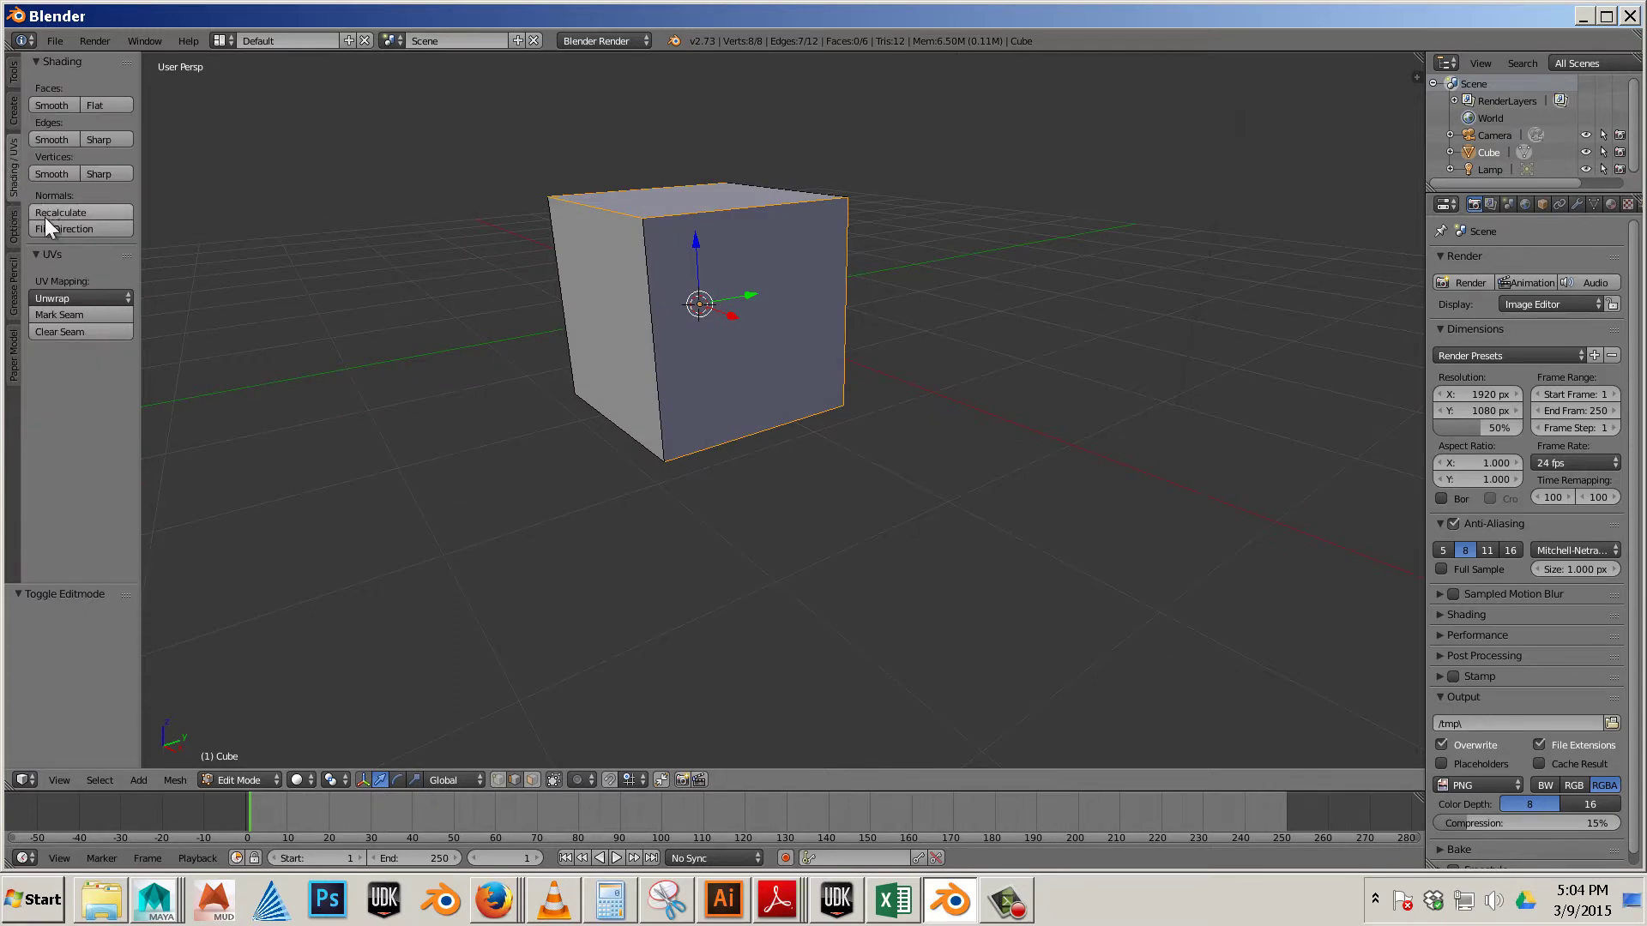
{"action": "left_click", "coordinate": [79, 314]}
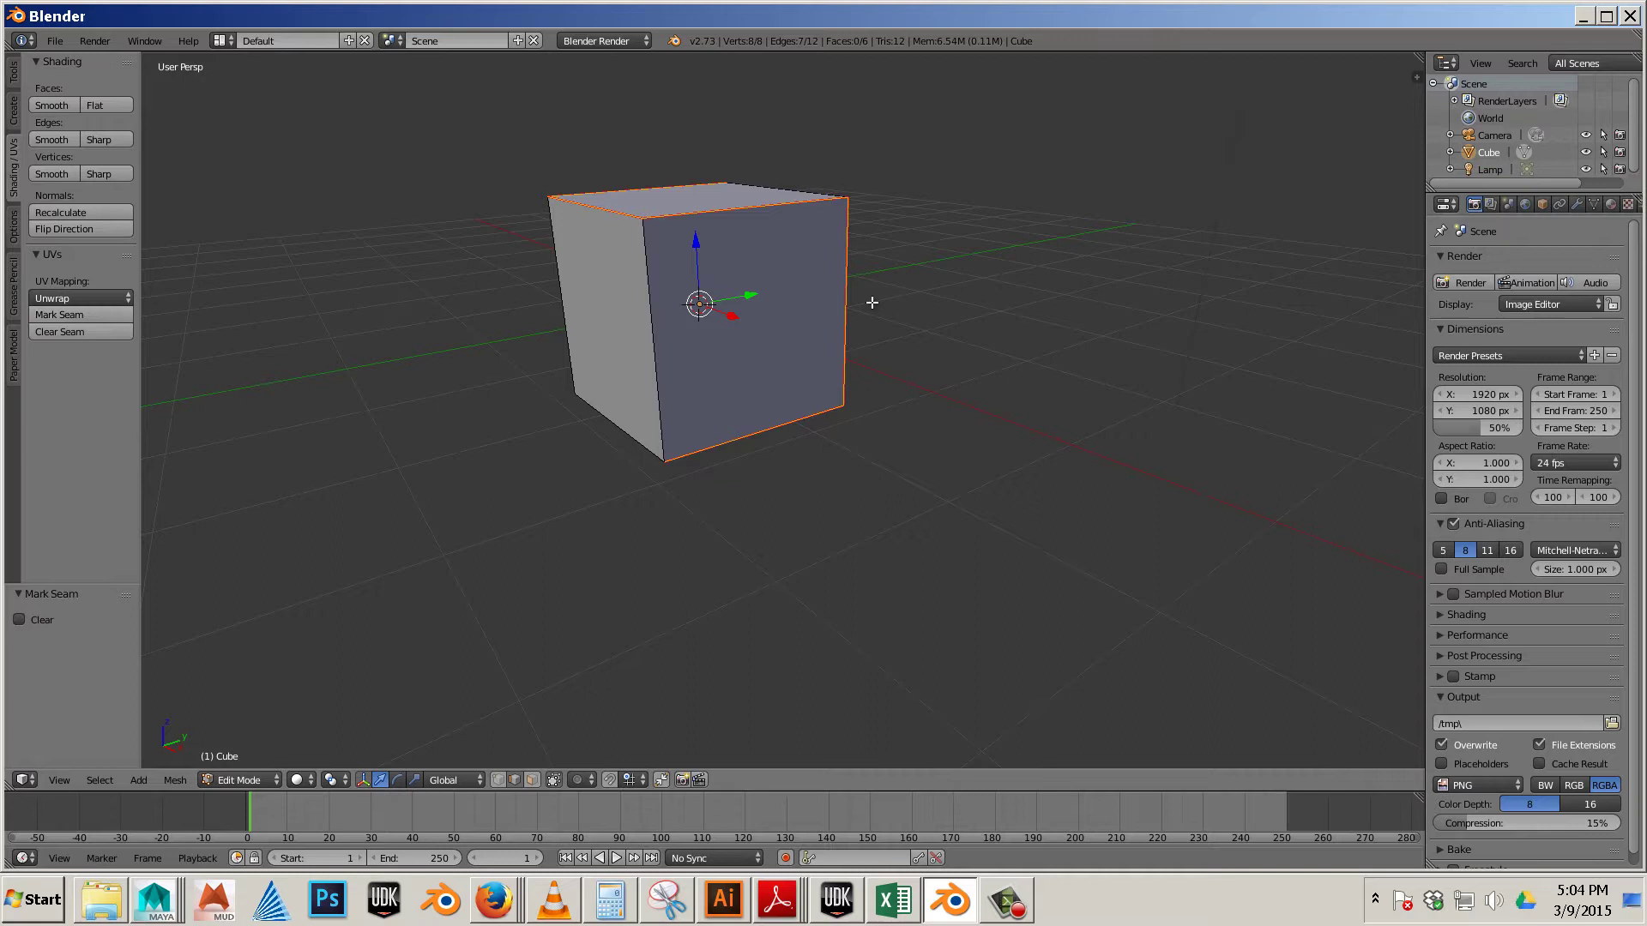
Select the whole linked cube mesh and unwrap it with the standard Unwrap operation.
{"action": "middle_click_drag", "start_coordinate": [872, 302], "coordinate": [843, 356]}
{"action": "key", "text": "l"}
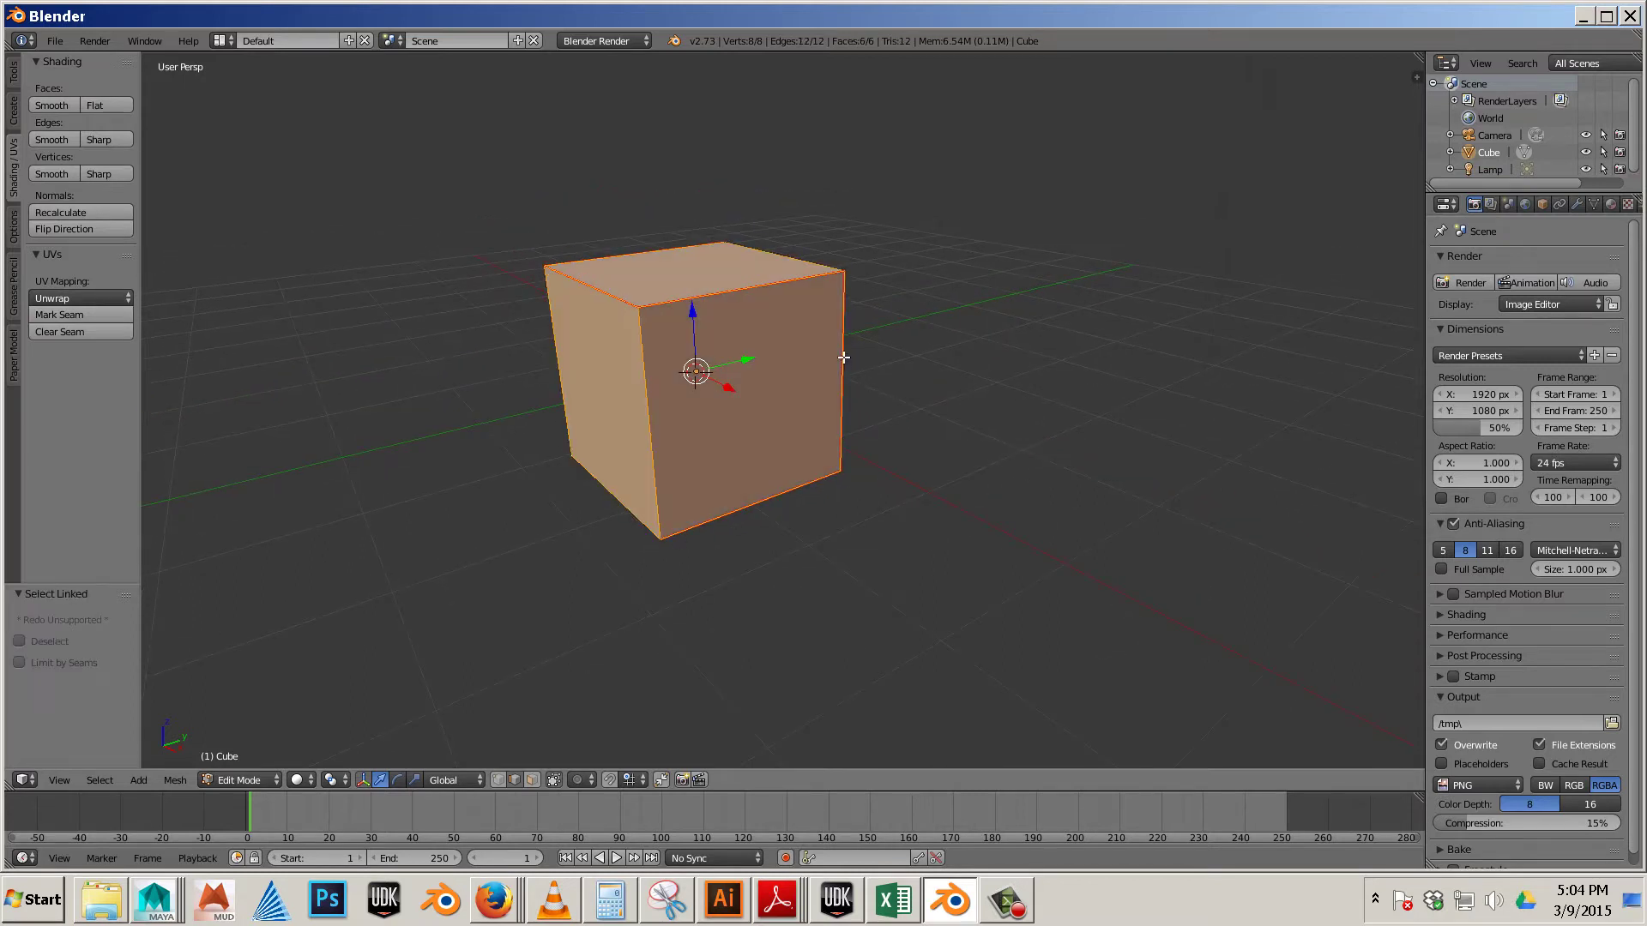
{"action": "key", "text": "u"}
{"action": "left_click", "coordinate": [840, 357]}
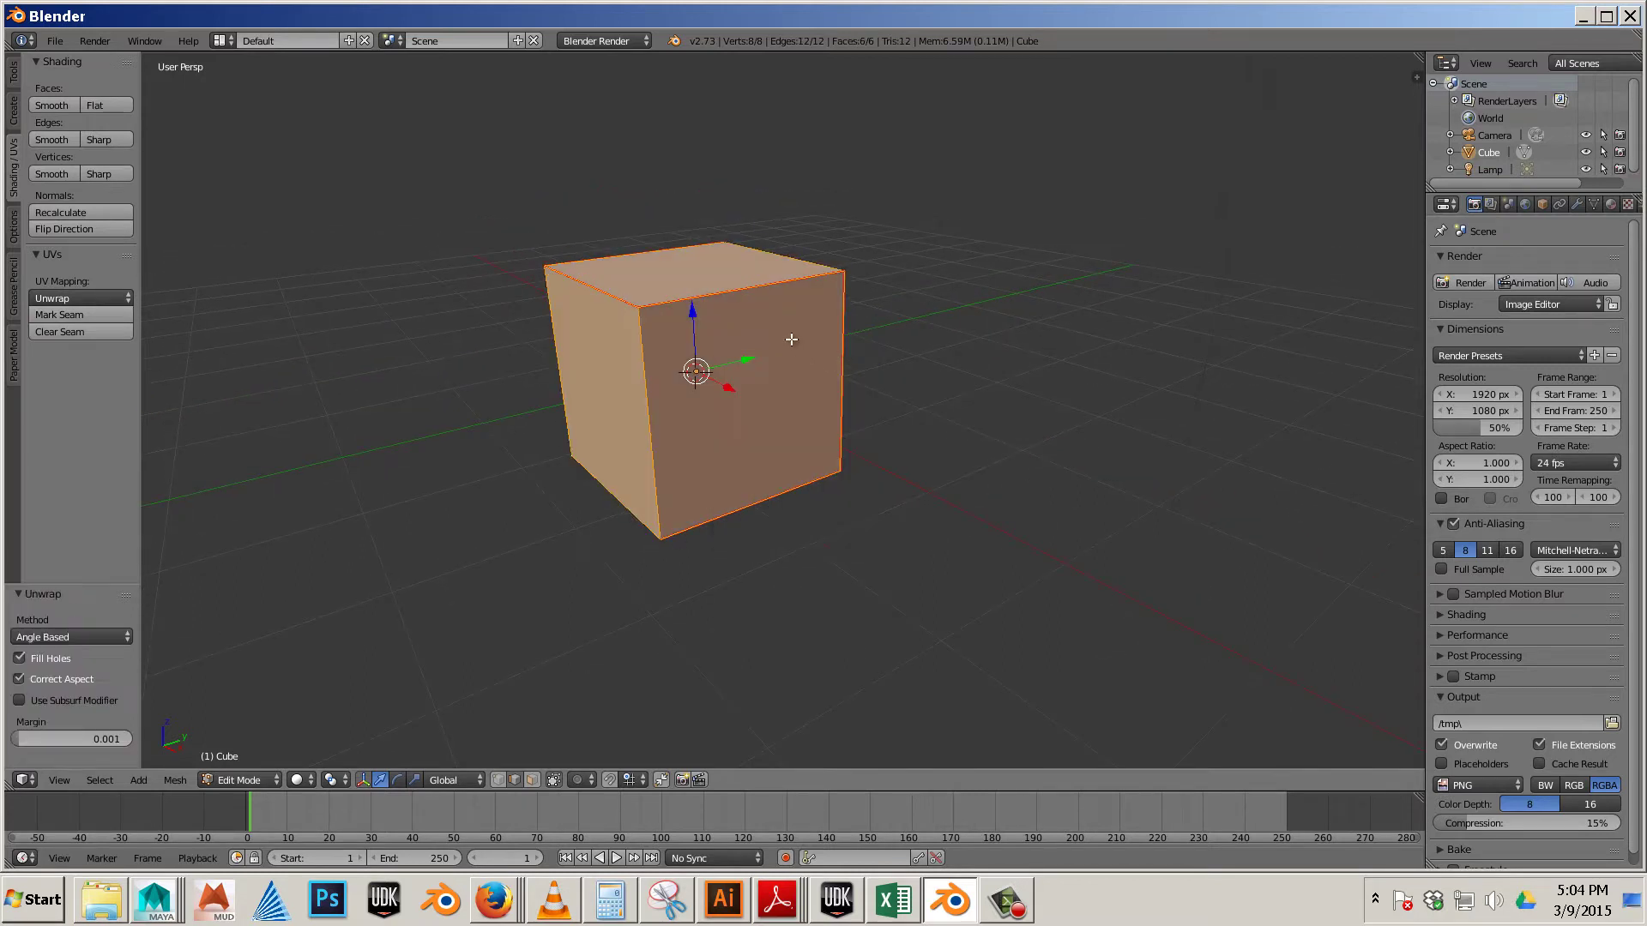
Split the 3D view vertically into two areas and make the second one a UV/Image Editor.
{"action": "right_click", "coordinate": [812, 51]}
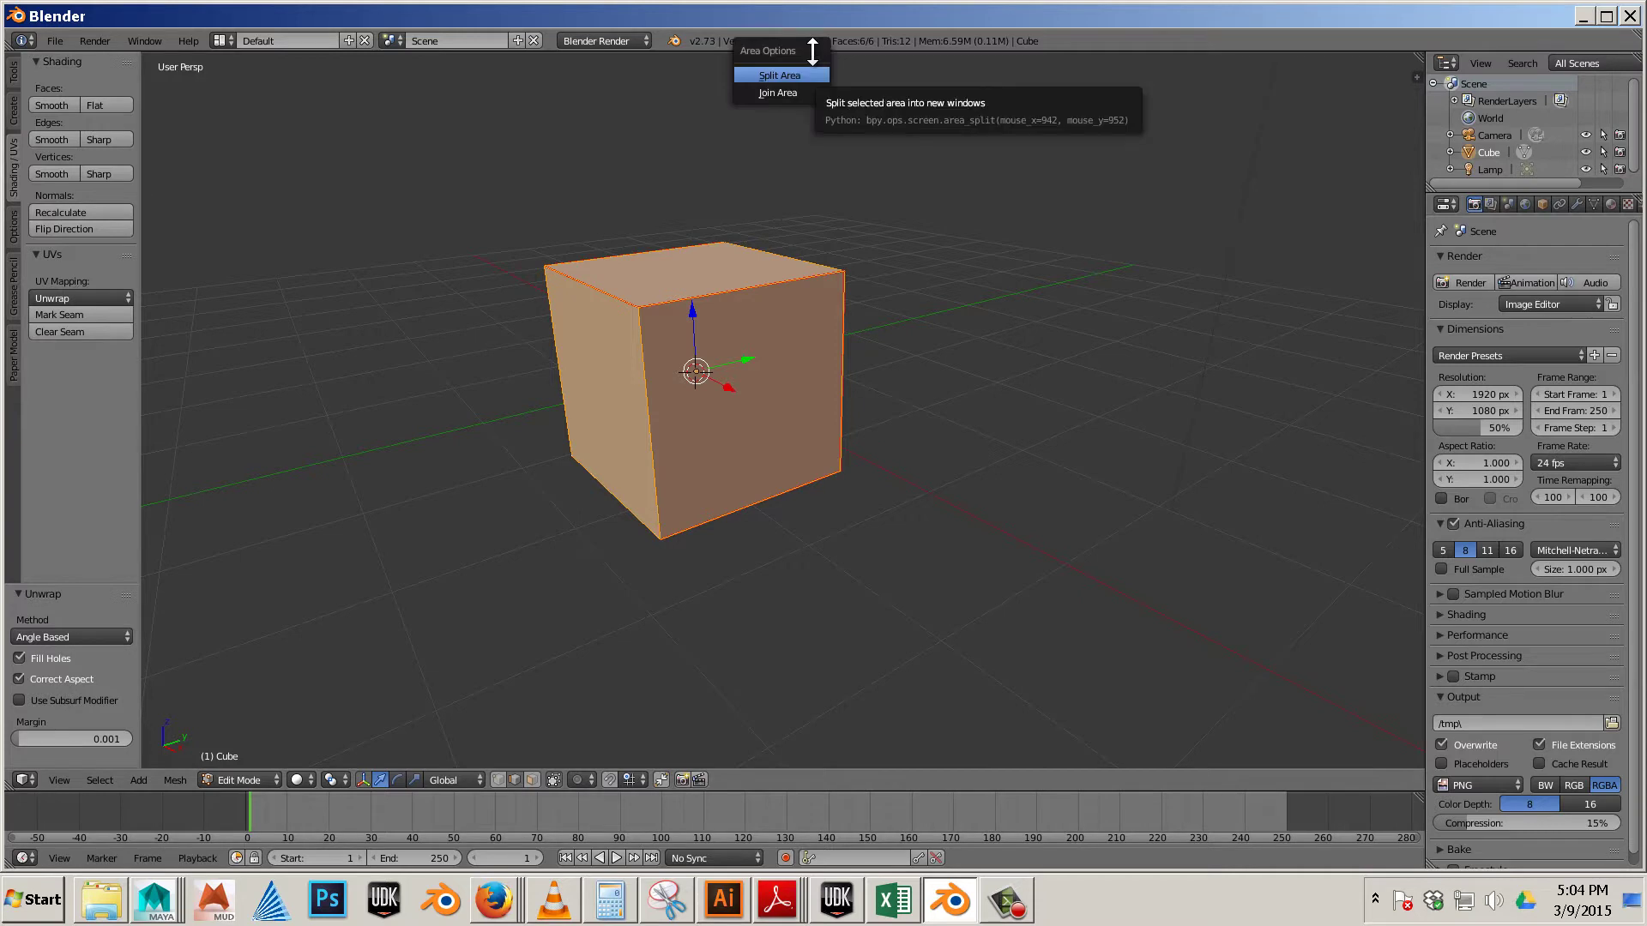
{"action": "left_click", "coordinate": [803, 74]}
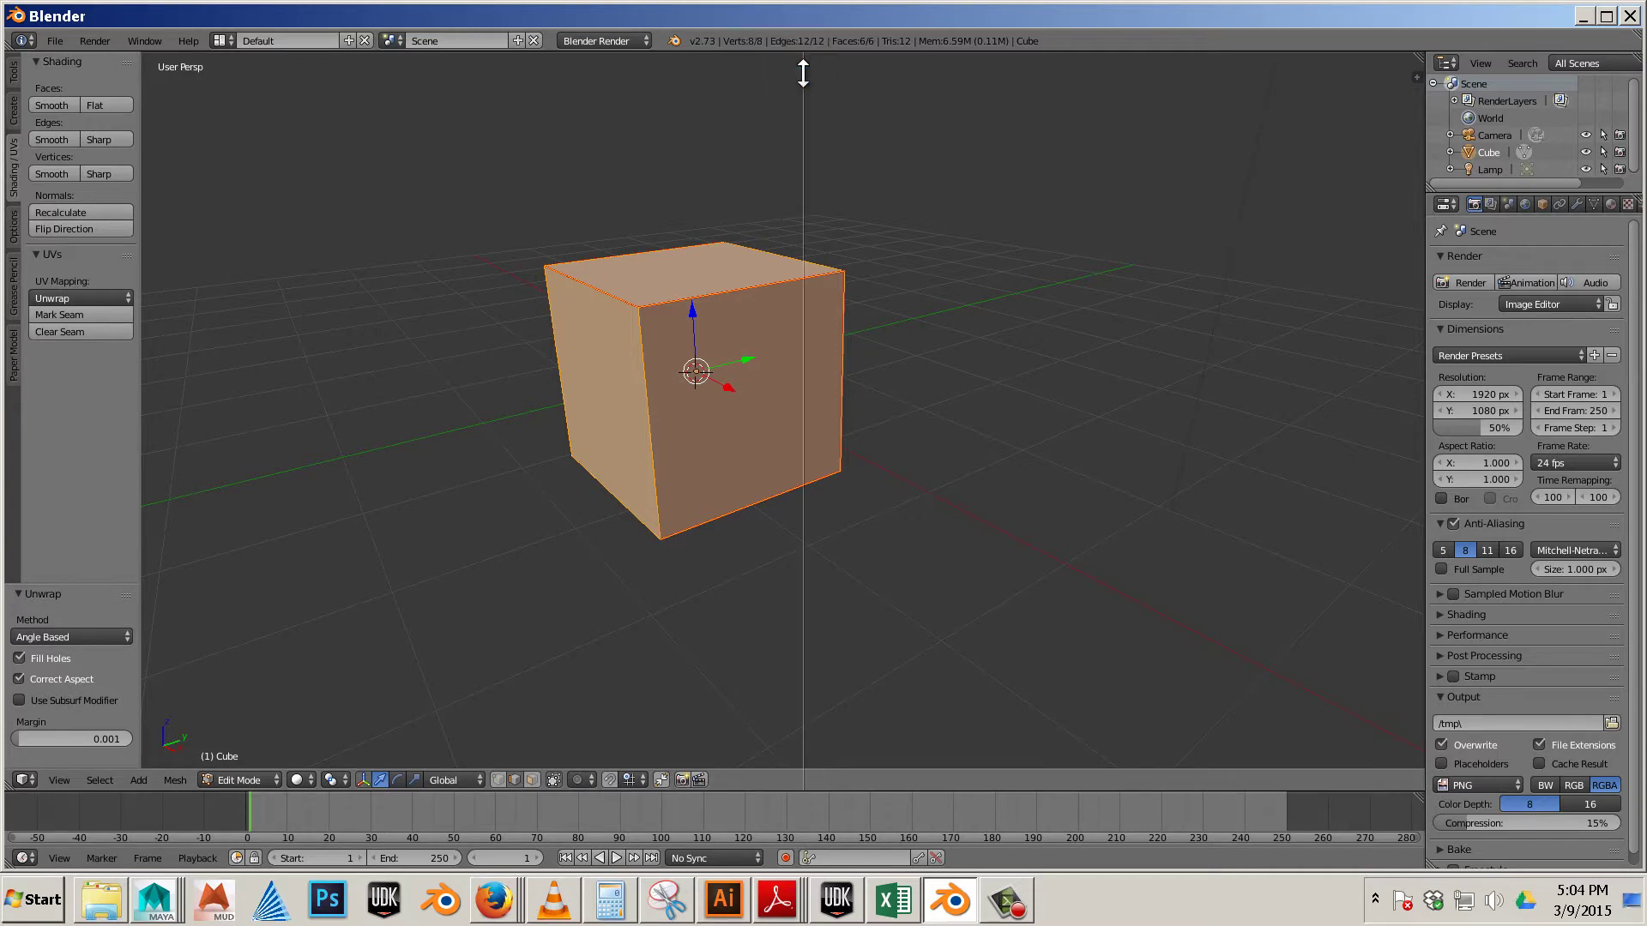
{"action": "left_click", "coordinate": [803, 132]}
{"action": "left_click", "coordinate": [825, 776]}
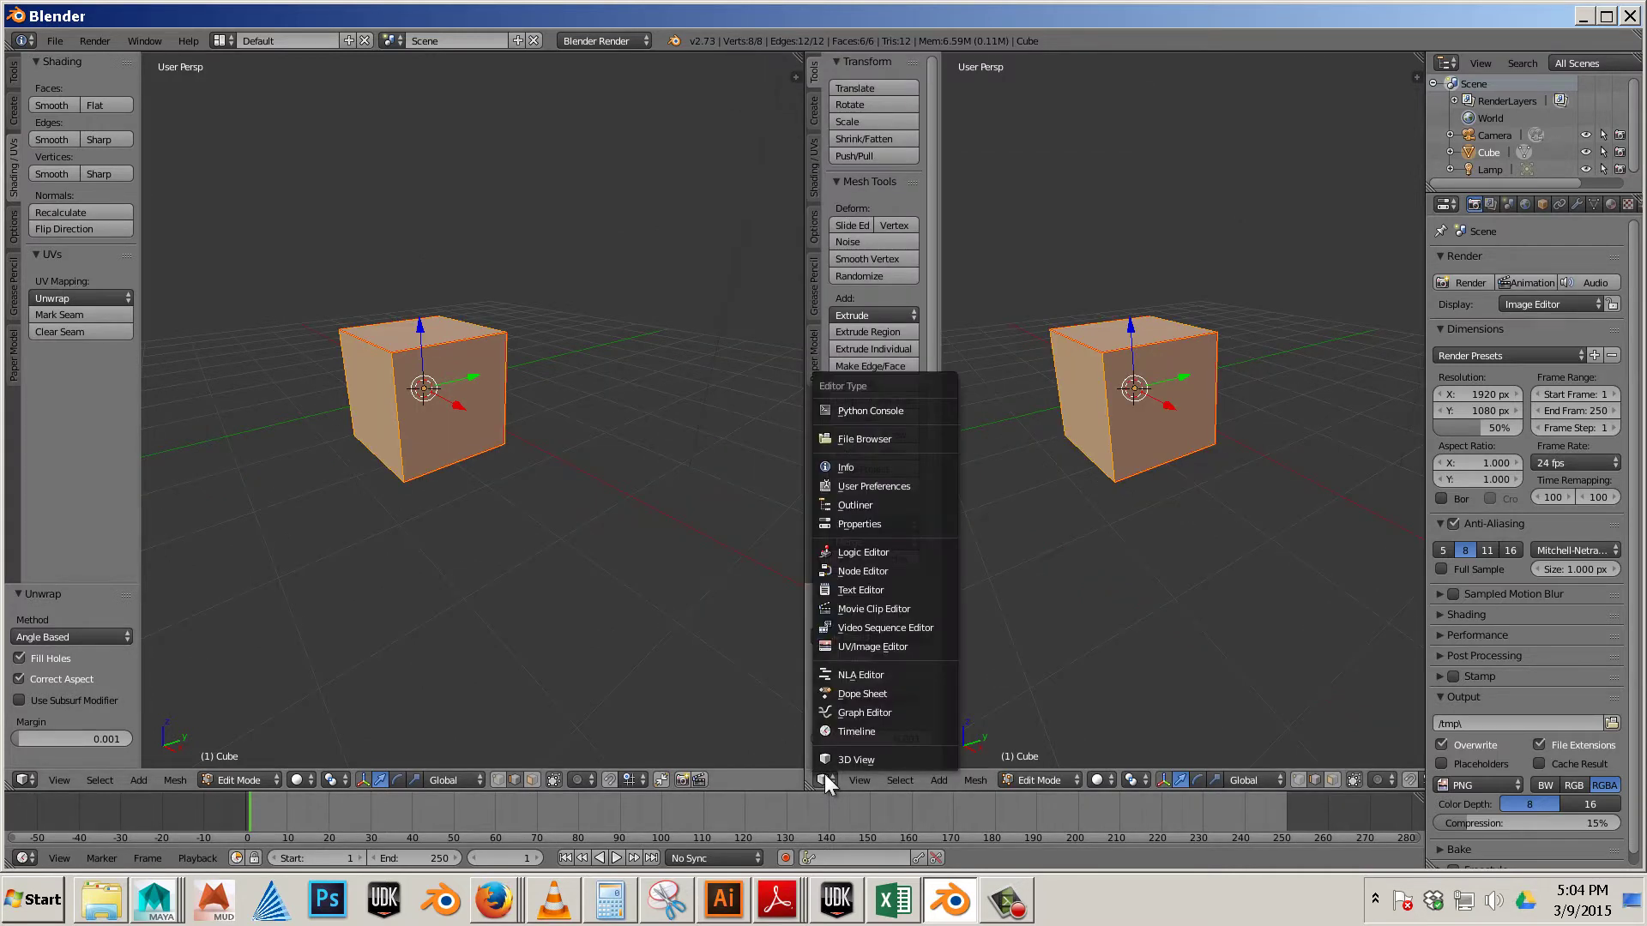
{"action": "left_click", "coordinate": [910, 644]}
{"action": "scroll", "coordinate": [532, 512], "scroll_direction": "up", "scroll_amount": 1}
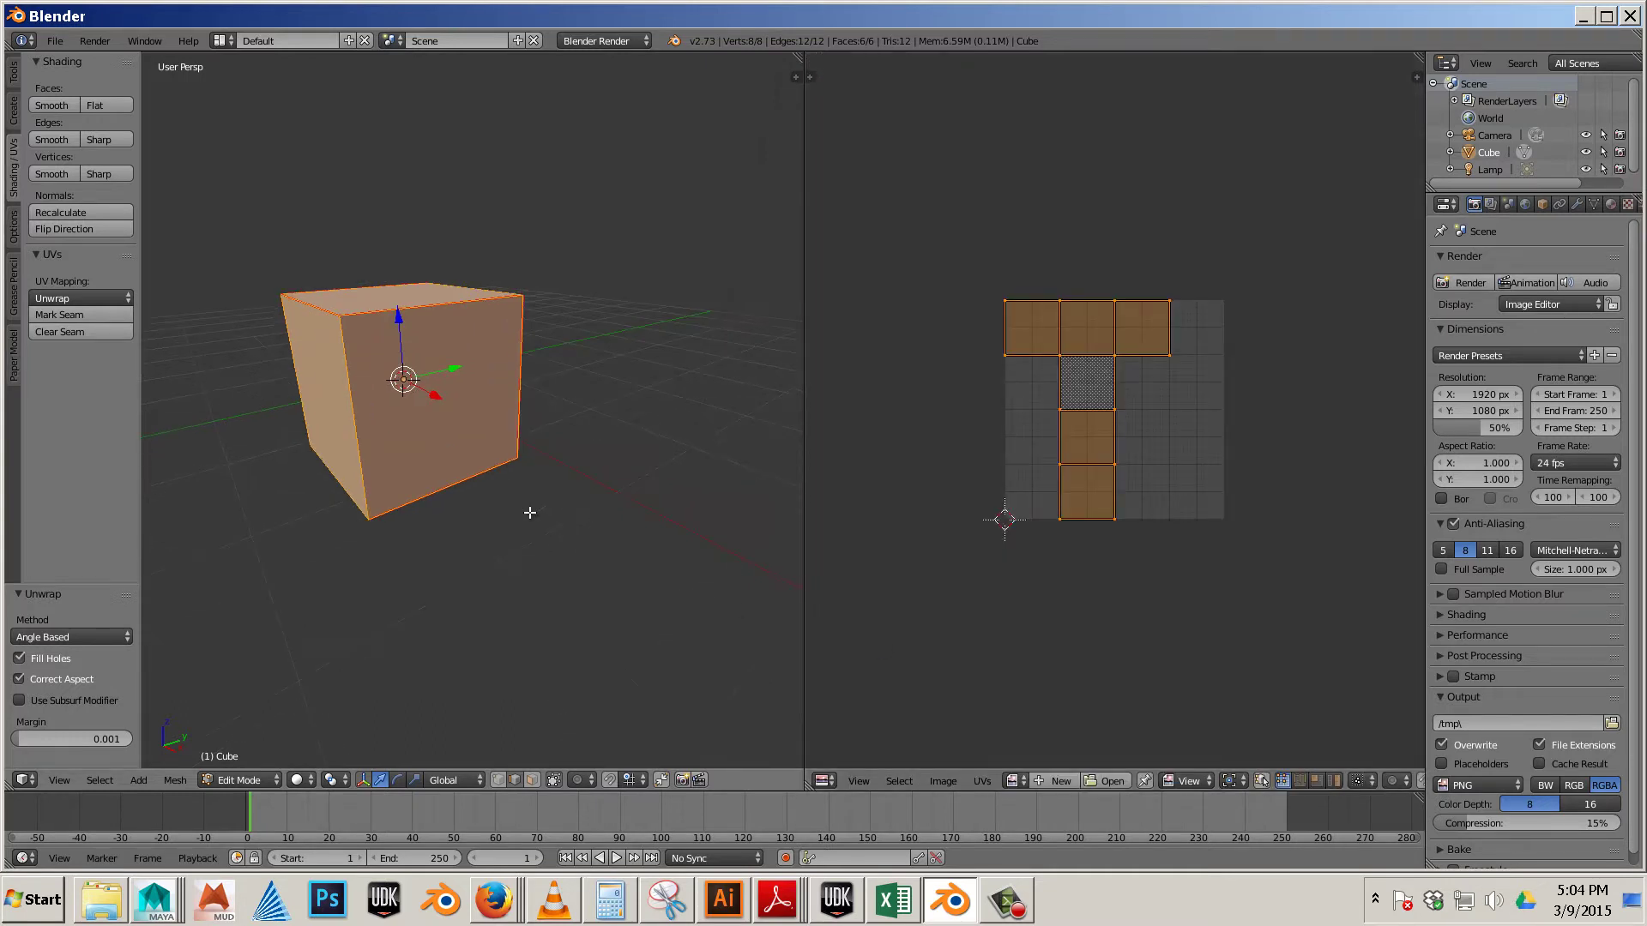
{"action": "scroll", "coordinate": [515, 485], "scroll_direction": "up", "scroll_amount": 1}
{"action": "scroll", "coordinate": [549, 489], "scroll_direction": "up", "scroll_amount": 2}
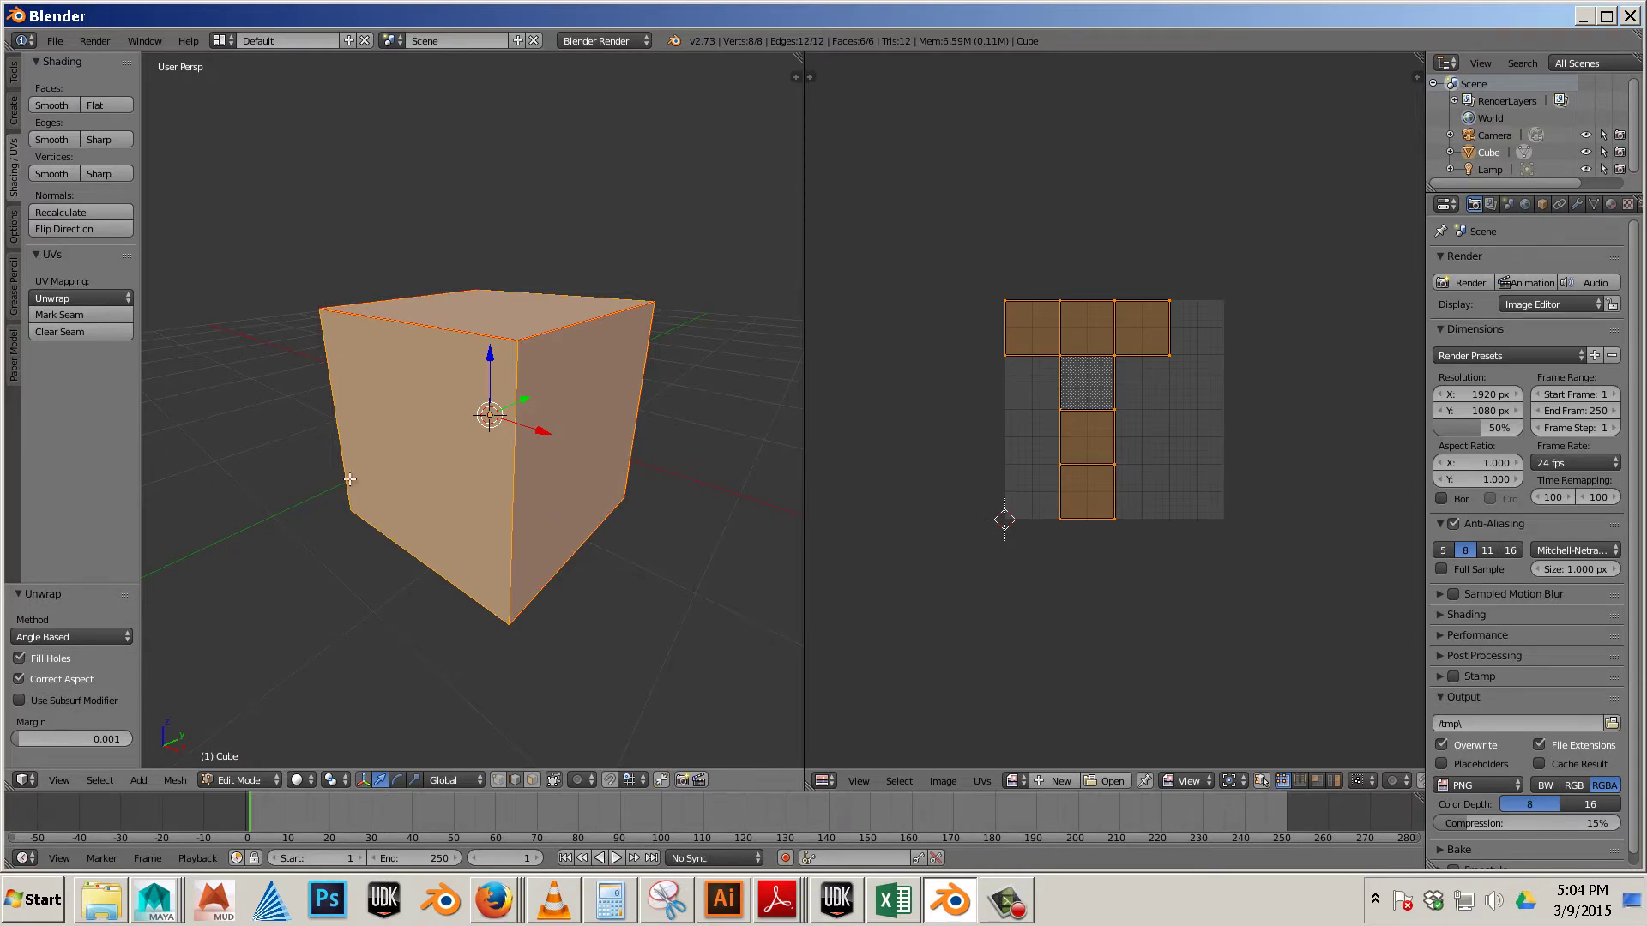
Switch the cube to Texture Paint mode and add a blank 1024 x 1024 px Diffuse Color paint slot.
{"action": "left_click", "coordinate": [249, 780]}
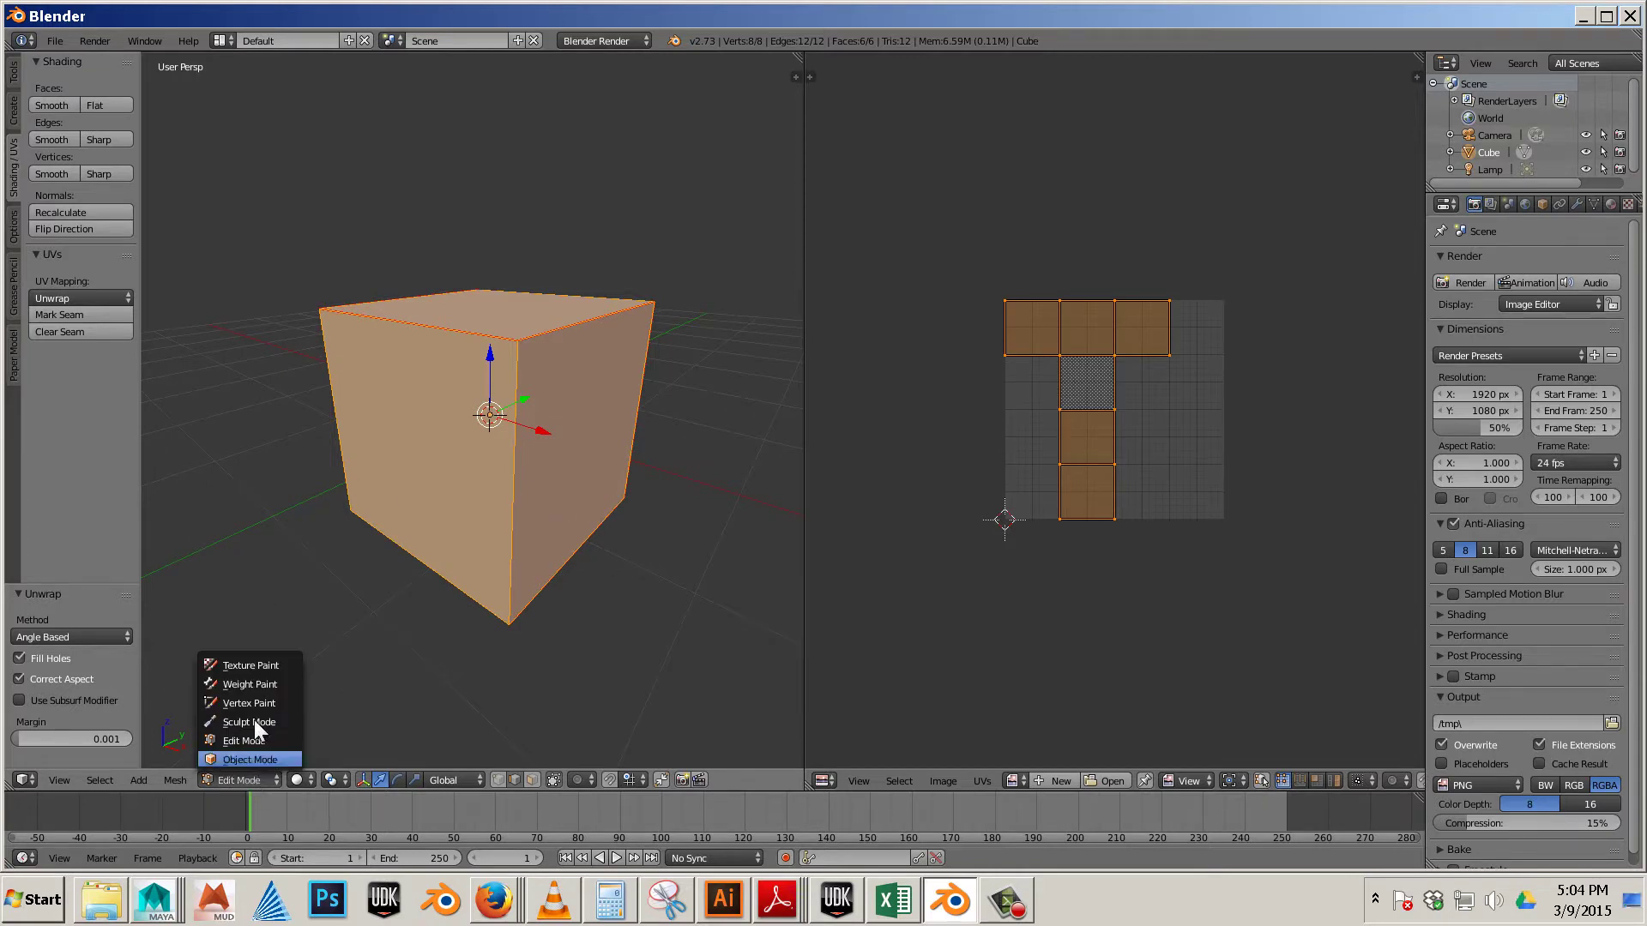
{"action": "left_click", "coordinate": [257, 657]}
{"action": "left_click", "coordinate": [101, 151]}
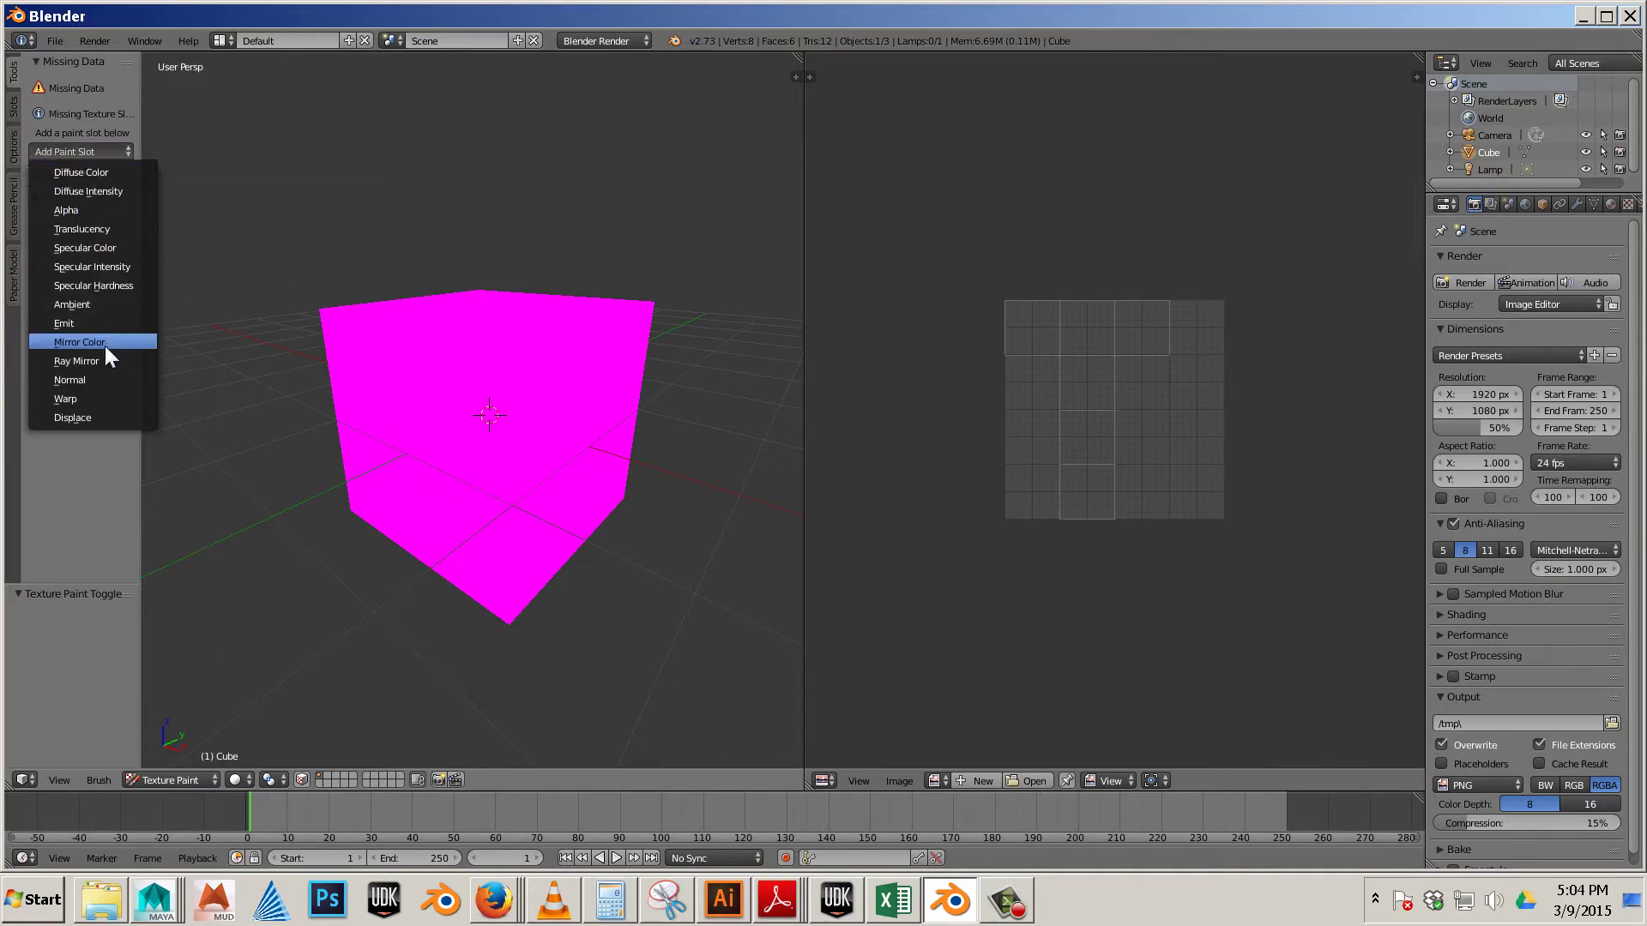
{"action": "left_click", "coordinate": [87, 175]}
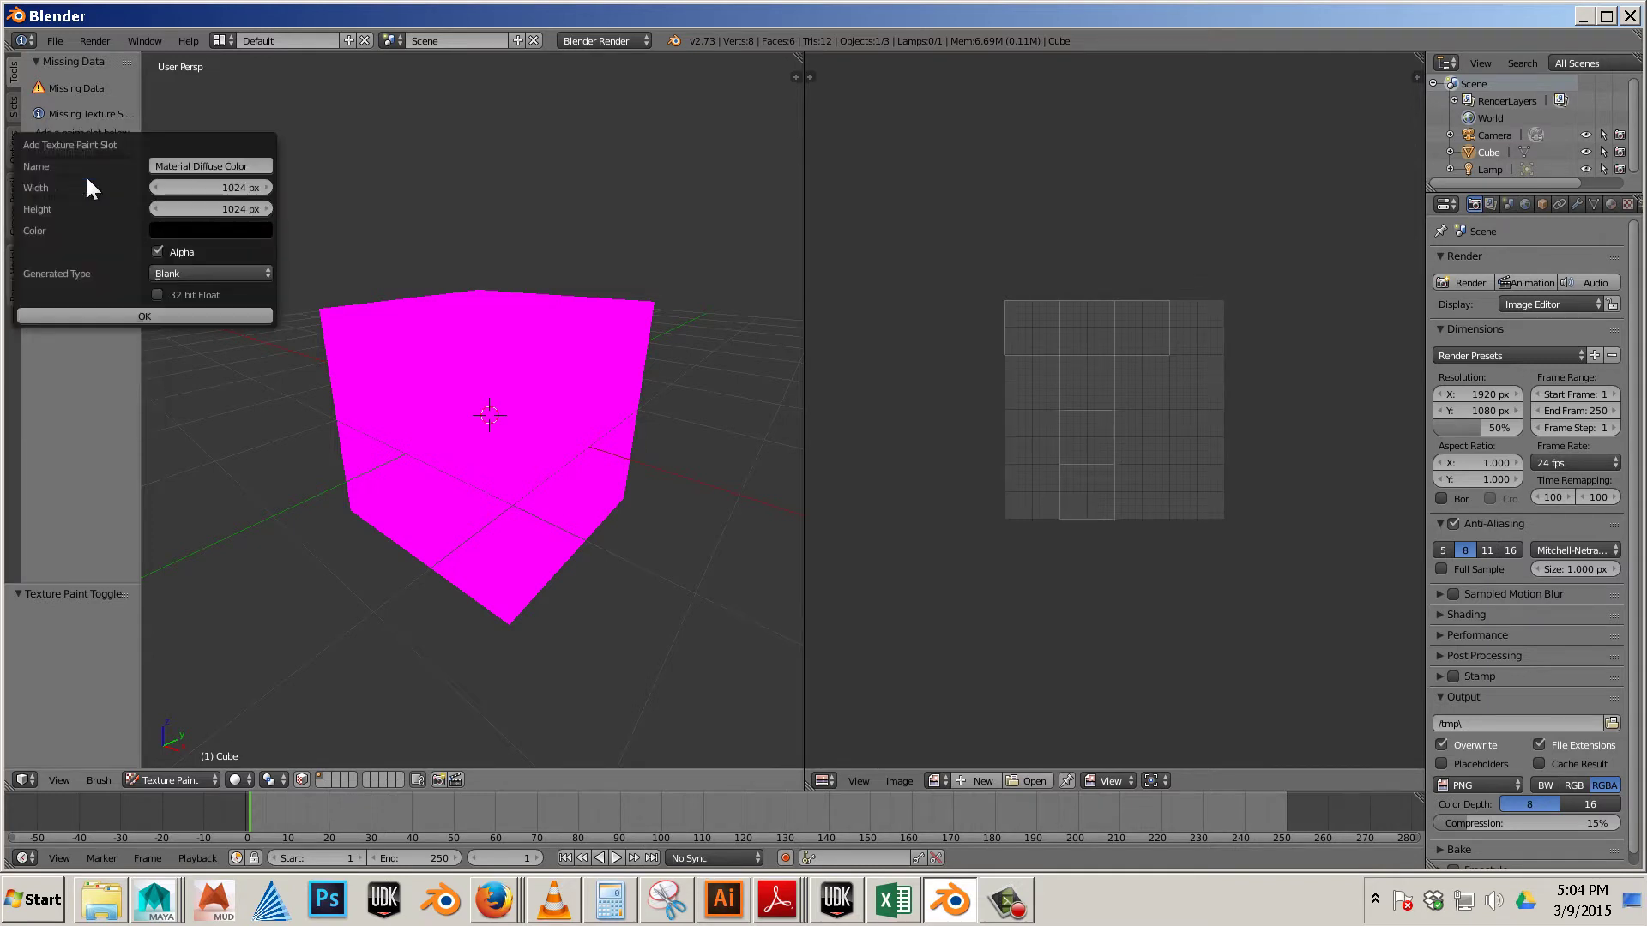
{"action": "left_click", "coordinate": [144, 316]}
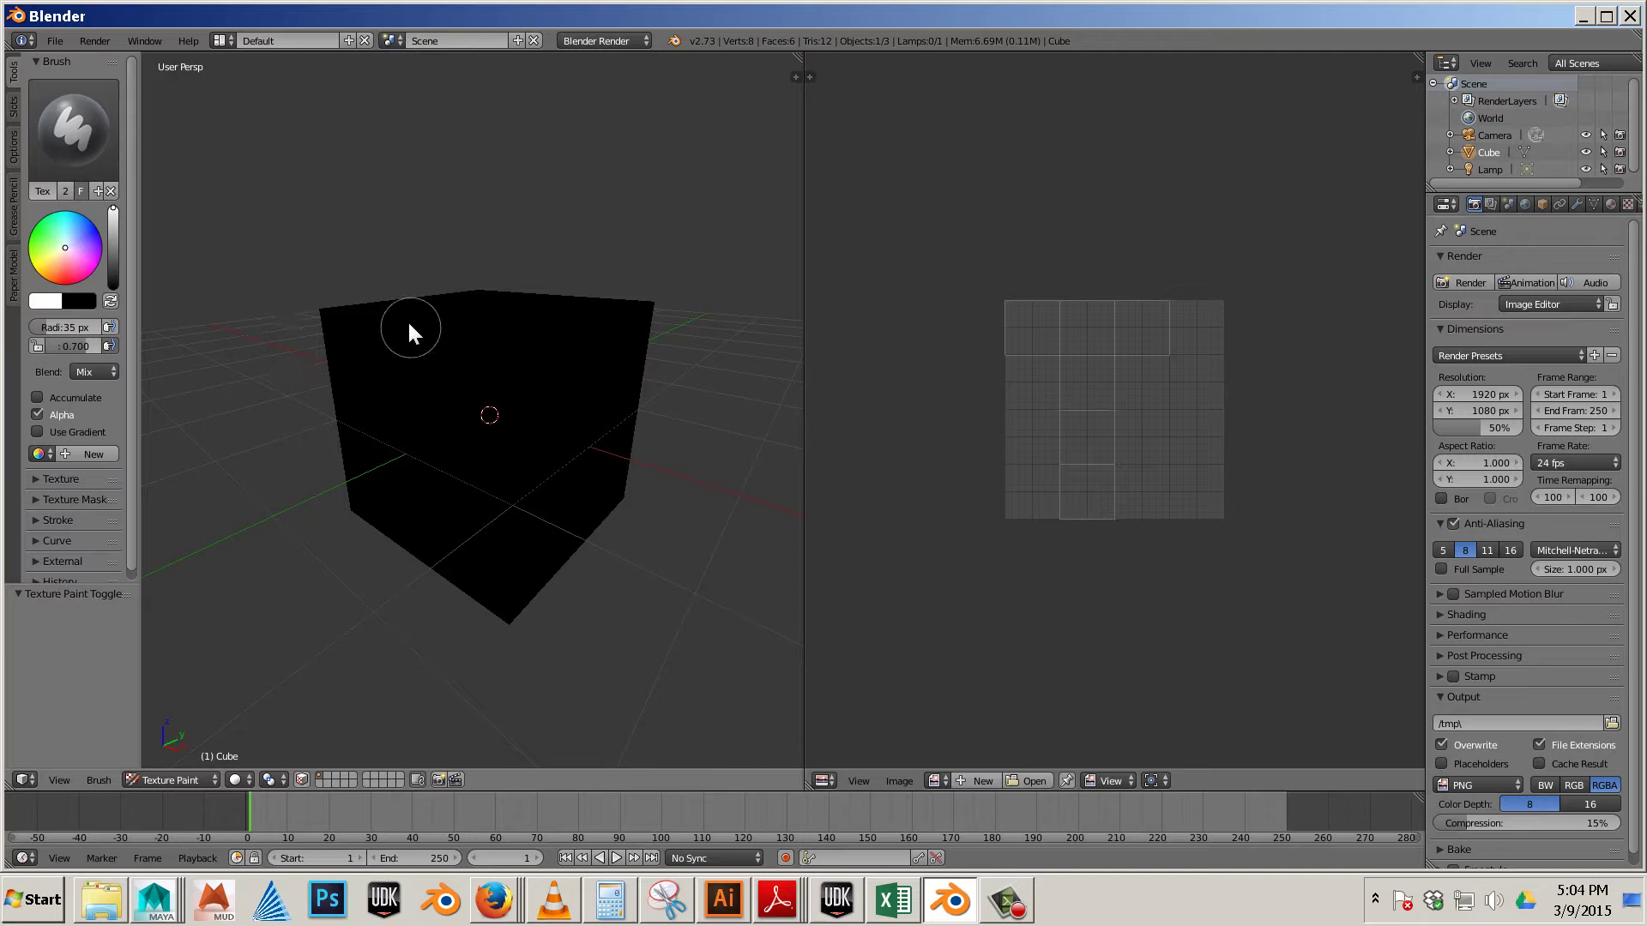
Paint freehand white, blue and light green strokes across the two front-facing sides of the cube.
{"action": "mouse_move", "coordinate": [420, 368]}
{"action": "left_mouse_down"}
{"action": "mouse_move", "coordinate": [500, 471]}
{"action": "mouse_move", "coordinate": [360, 433]}
{"action": "left_mouse_up"}
{"action": "left_click", "coordinate": [93, 229]}
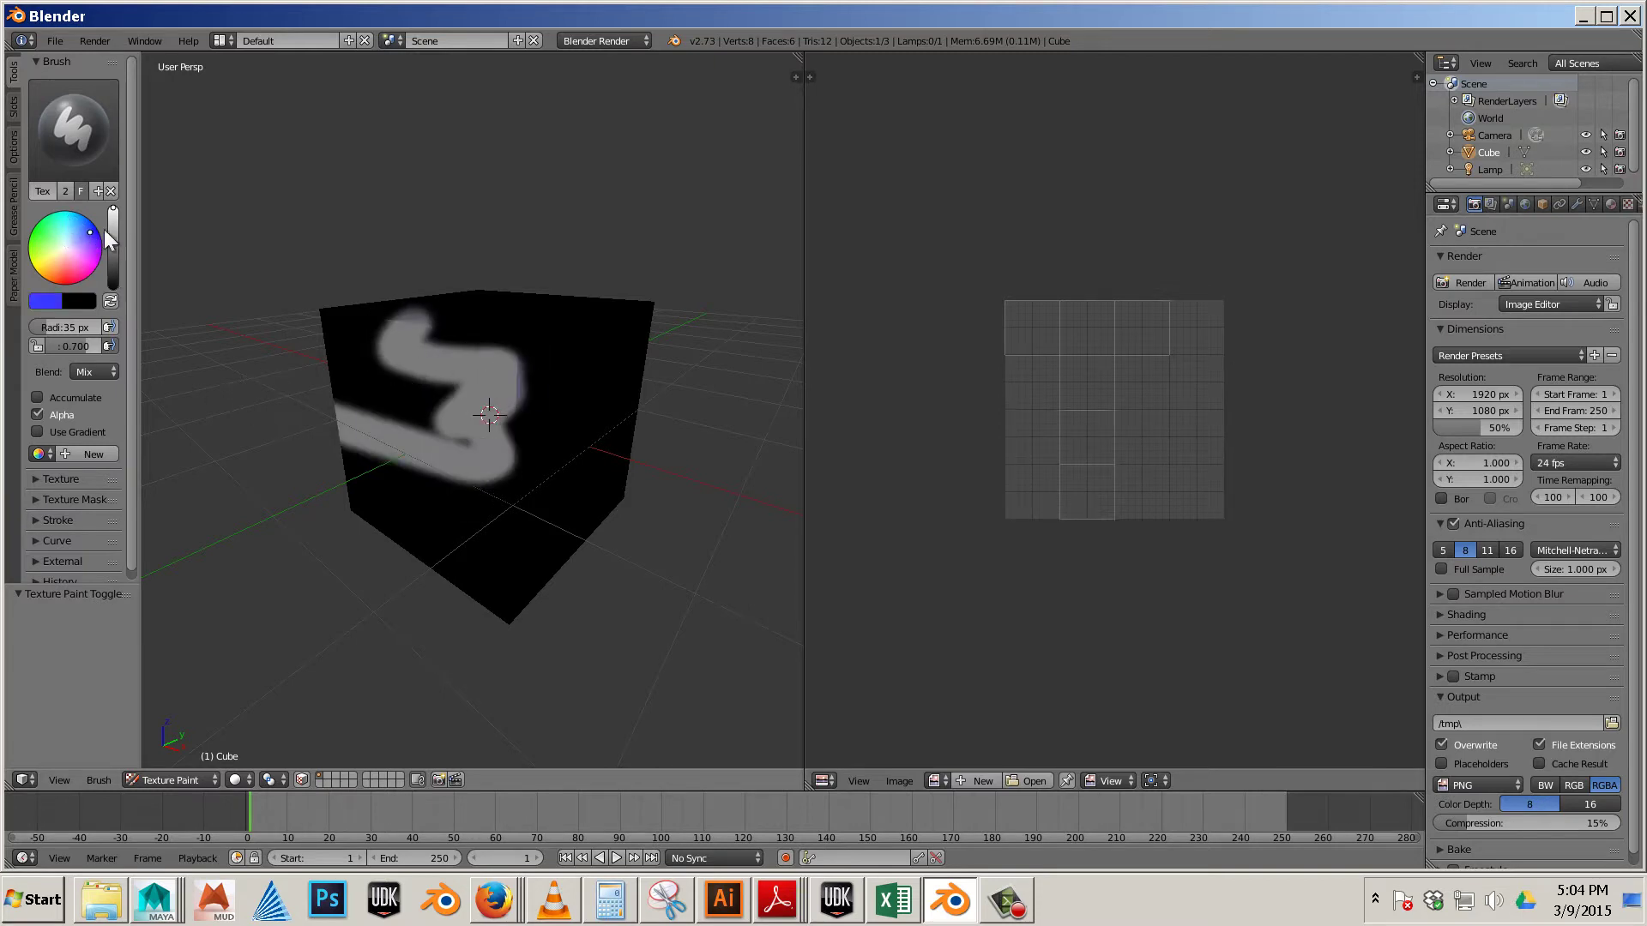
{"action": "left_click", "coordinate": [394, 328]}
{"action": "mouse_move", "coordinate": [393, 327]}
{"action": "left_mouse_down"}
{"action": "mouse_move", "coordinate": [426, 420]}
{"action": "mouse_move", "coordinate": [577, 552]}
{"action": "left_mouse_up"}
{"action": "left_click", "coordinate": [46, 240]}
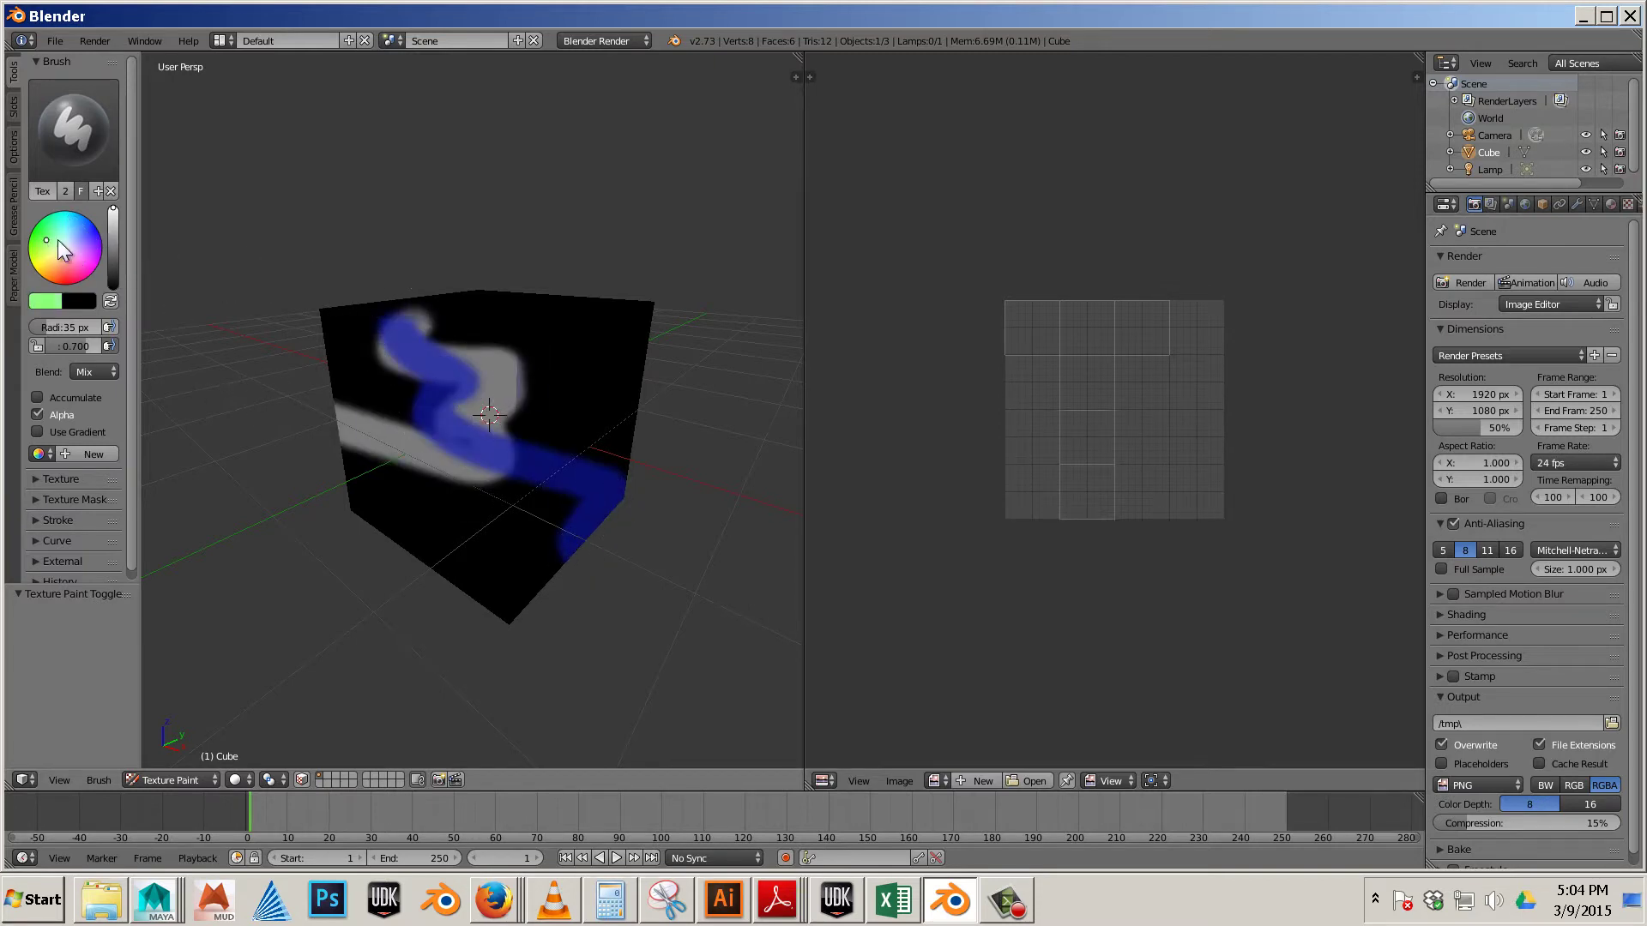
{"action": "mouse_move", "coordinate": [422, 365]}
{"action": "left_mouse_down"}
{"action": "mouse_move", "coordinate": [513, 452]}
{"action": "mouse_move", "coordinate": [486, 535]}
{"action": "mouse_move", "coordinate": [552, 544]}
{"action": "left_mouse_up"}
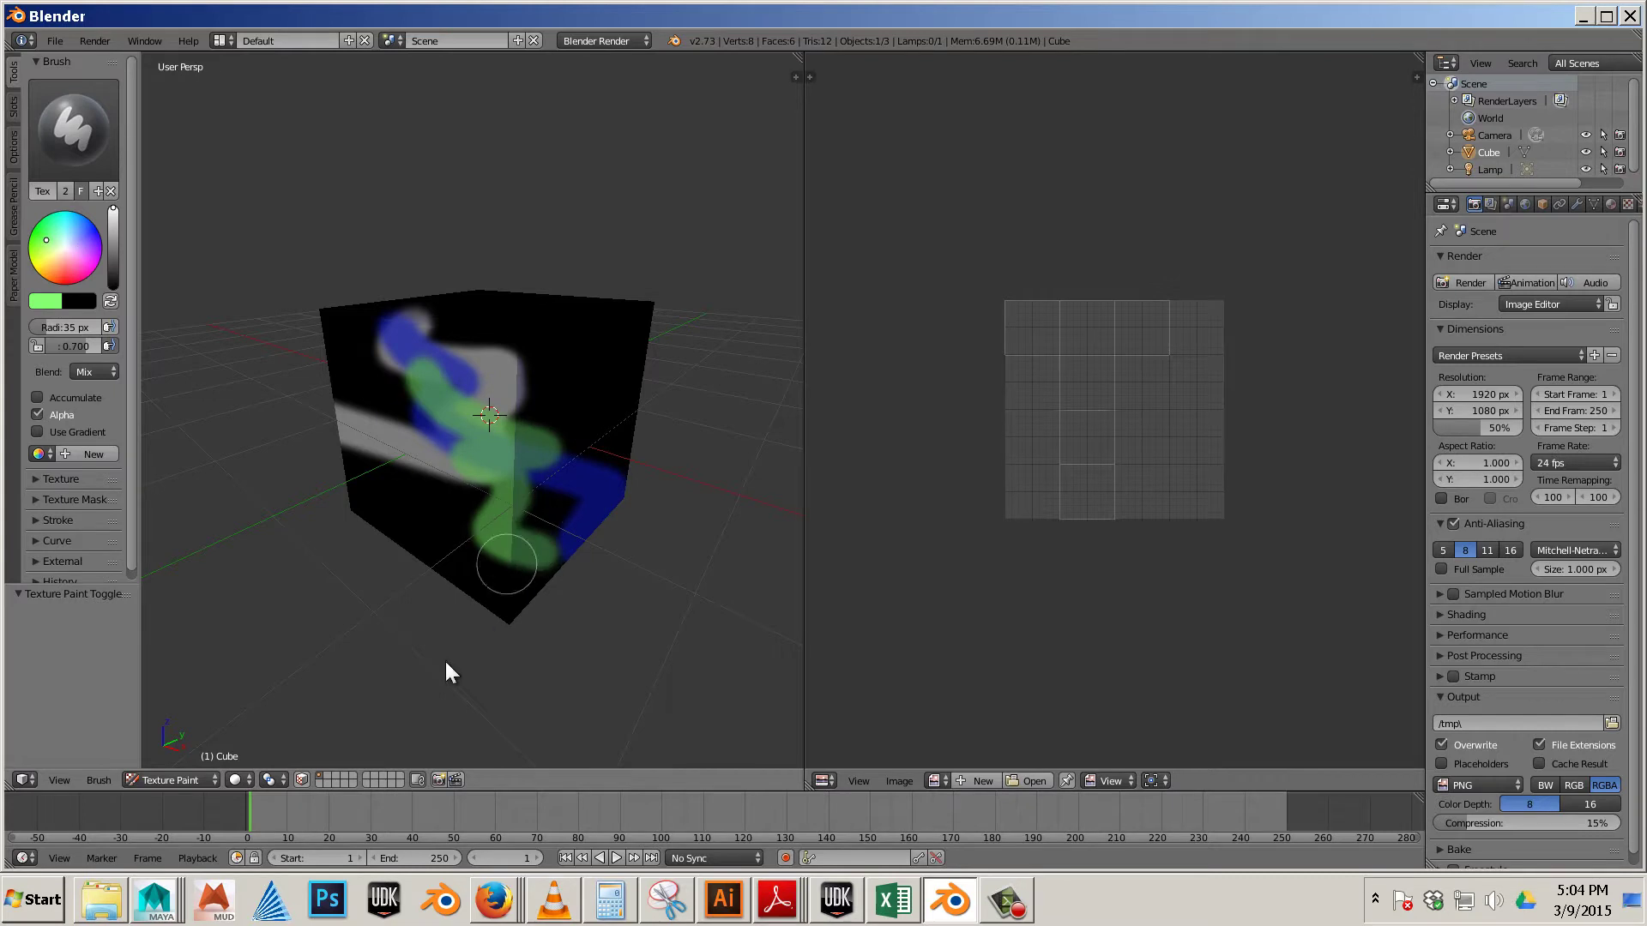
Return the cube to Object Mode and enable Textured Solid display with Solid viewport shading.
{"action": "left_click", "coordinate": [171, 778]}
{"action": "left_click", "coordinate": [188, 767]}
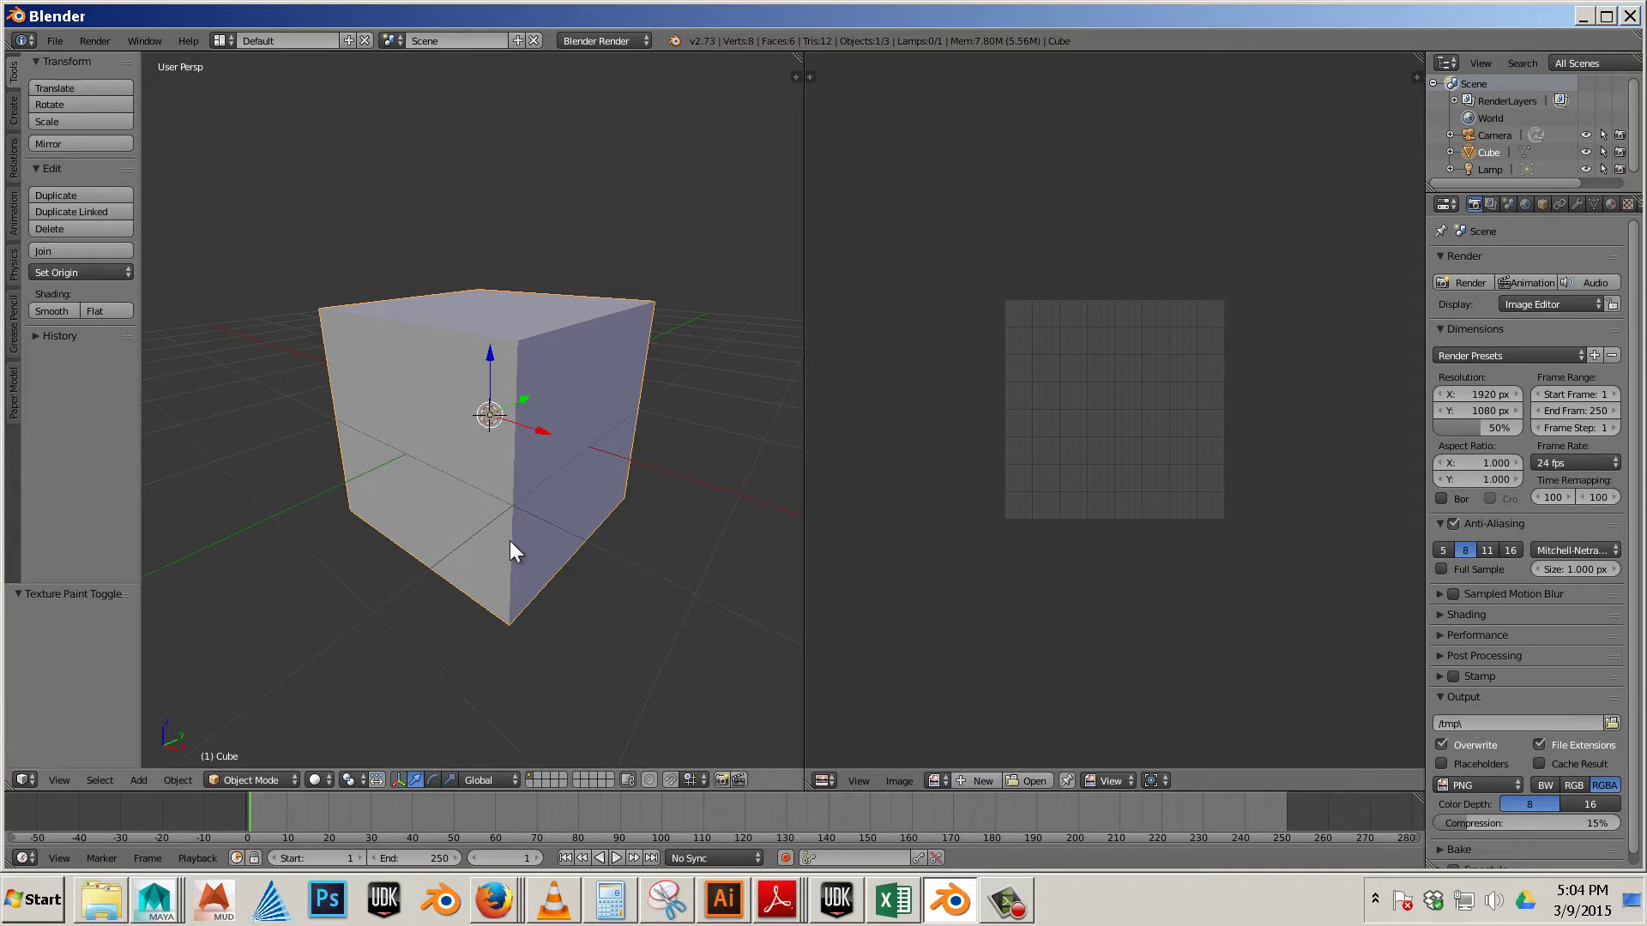
{"action": "key", "text": "n"}
{"action": "left_click", "coordinate": [662, 655]}
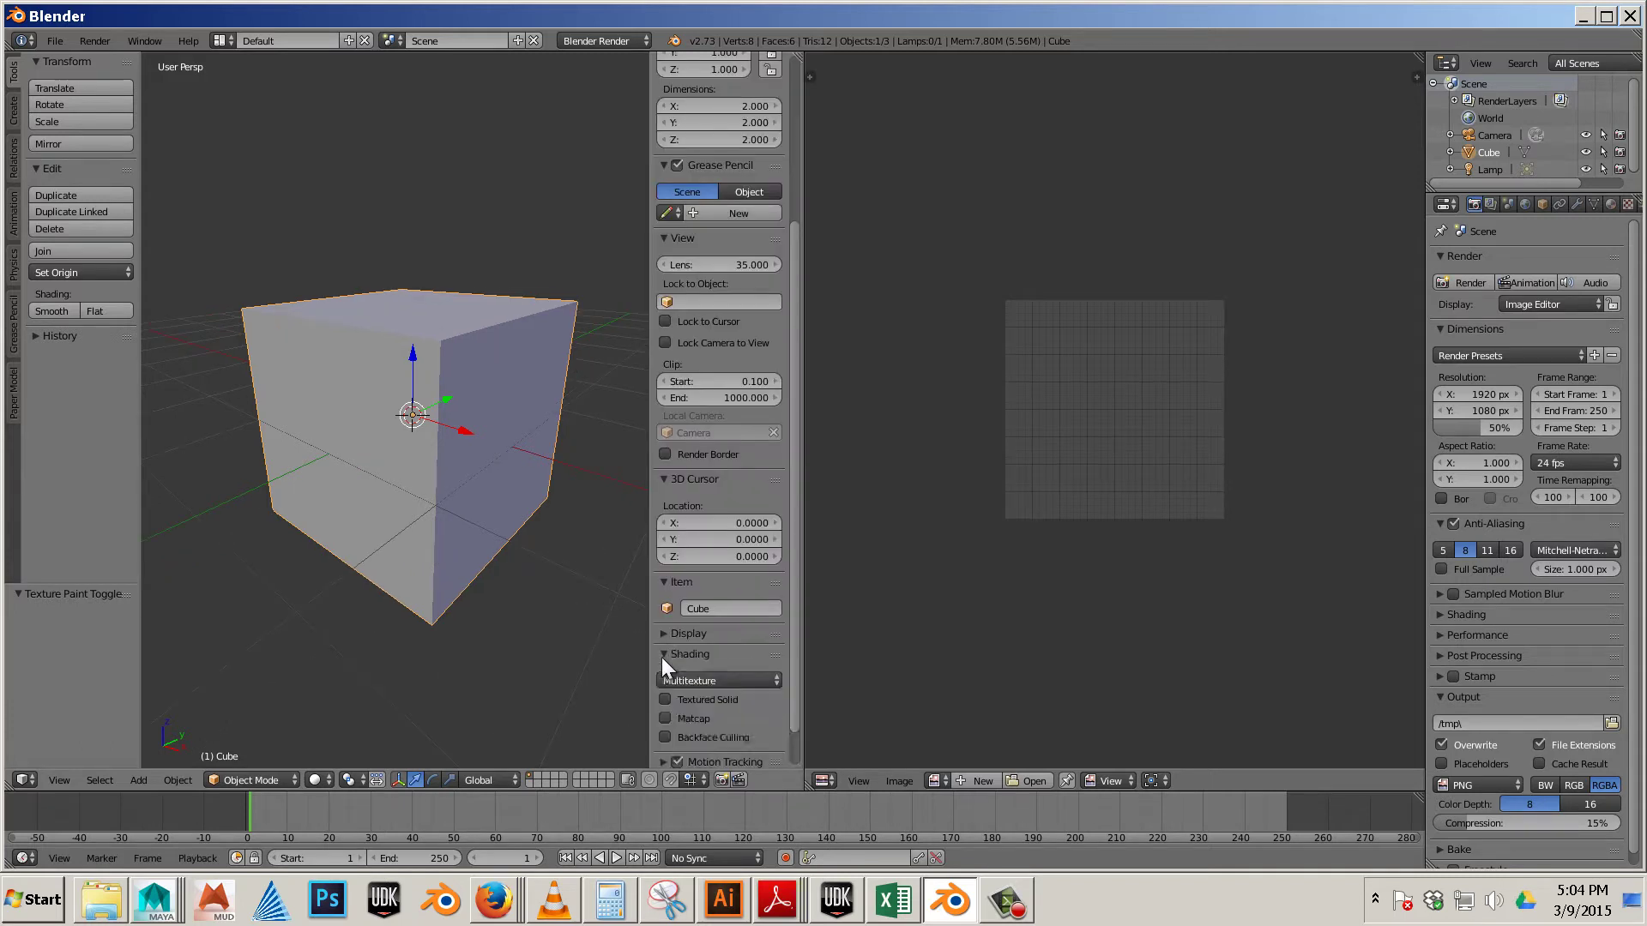
{"action": "left_click", "coordinate": [666, 699]}
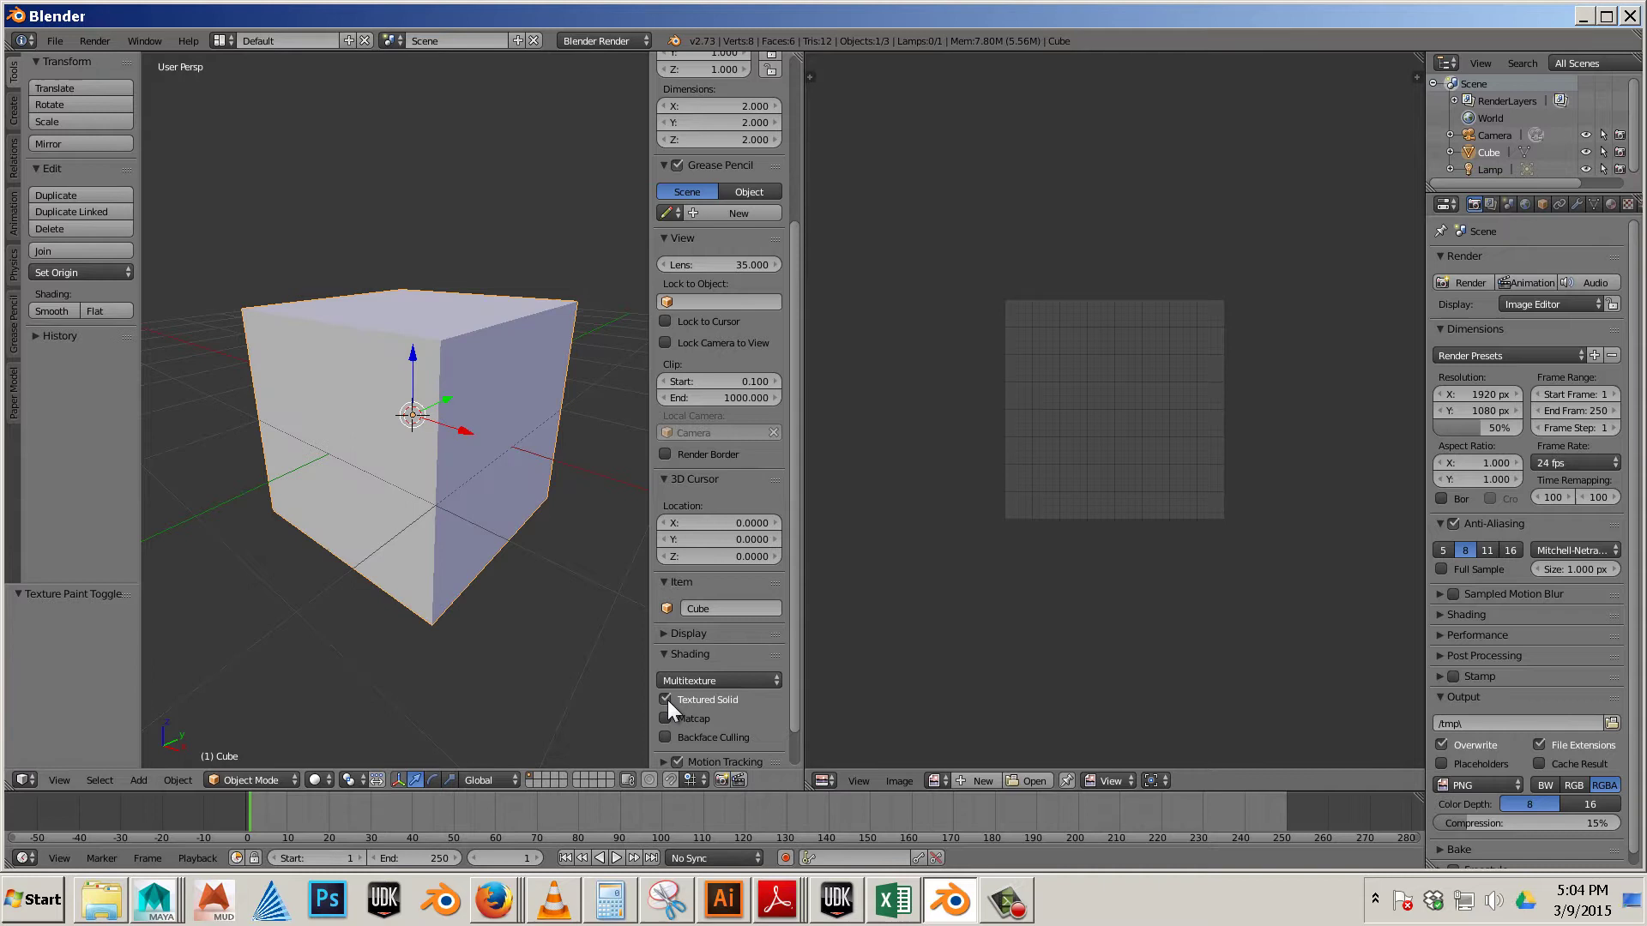
{"action": "left_click", "coordinate": [315, 777]}
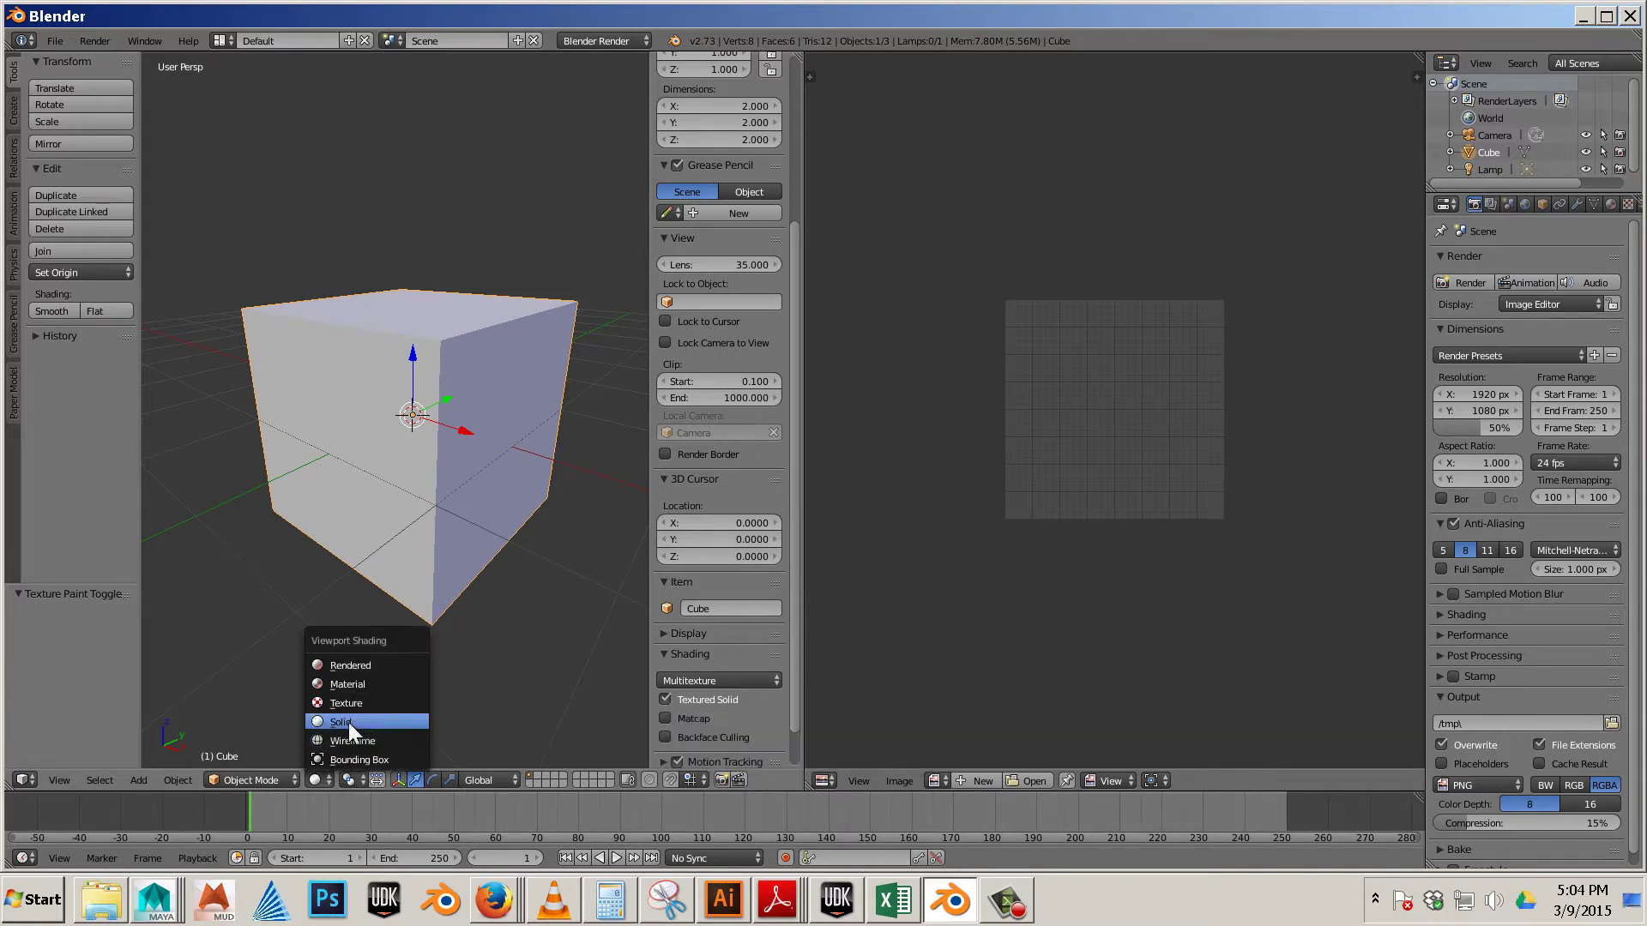
{"action": "left_click", "coordinate": [349, 722]}
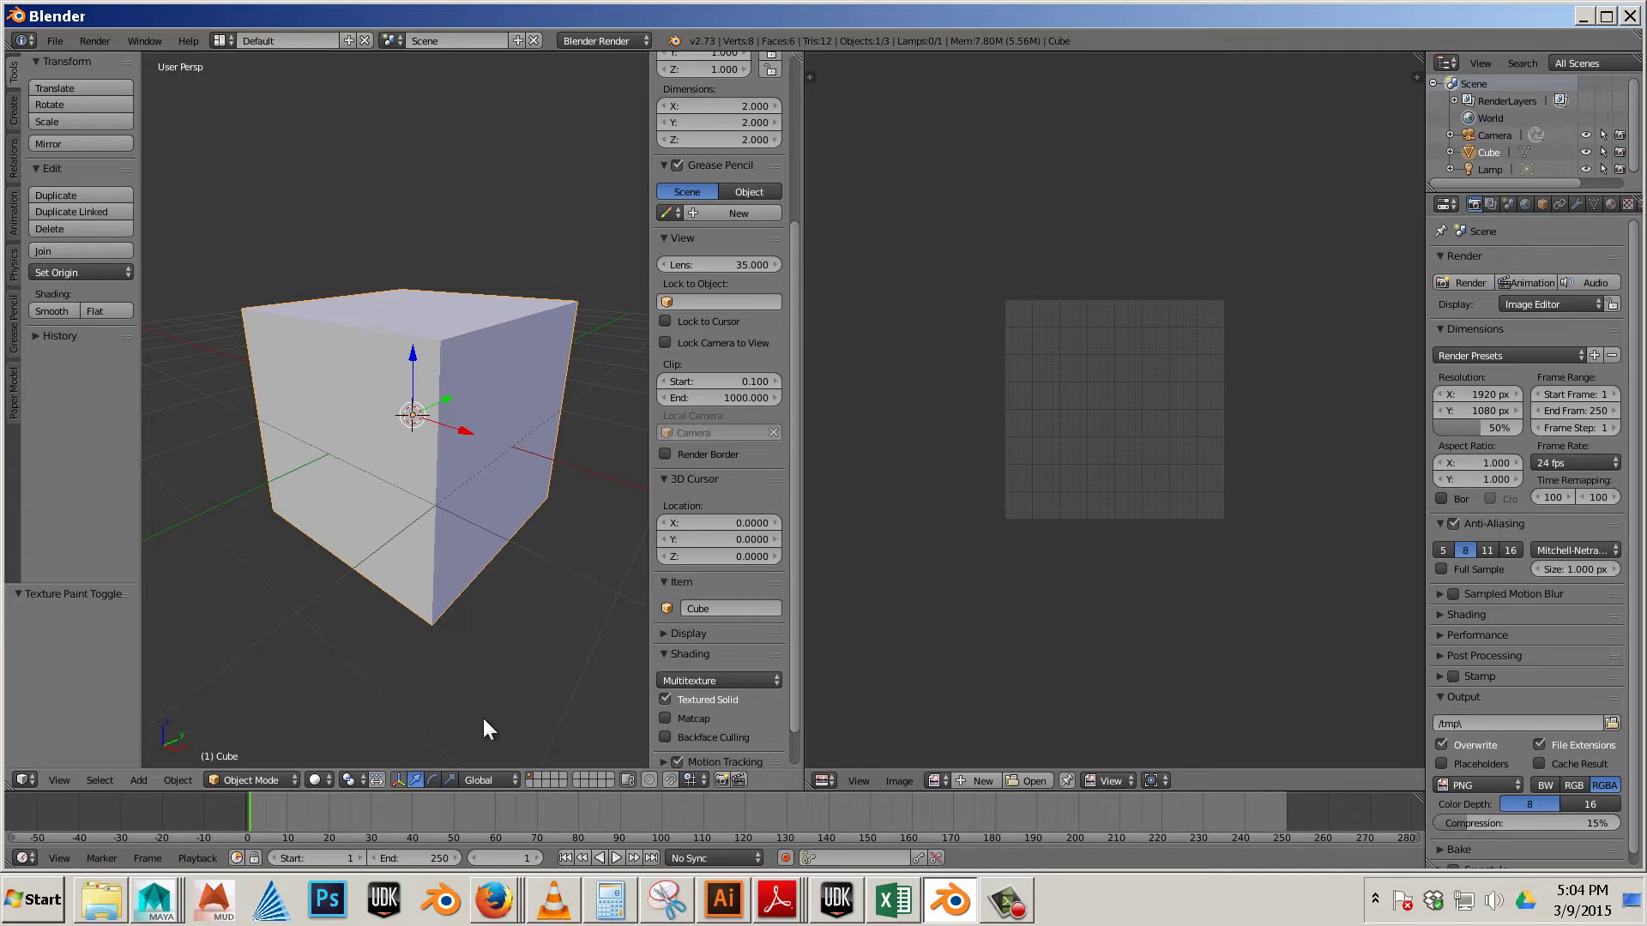
Put the cube in Edit Mode and assign the Material Diffuse Color image to its UV layout.
{"action": "key", "text": "Tab"}
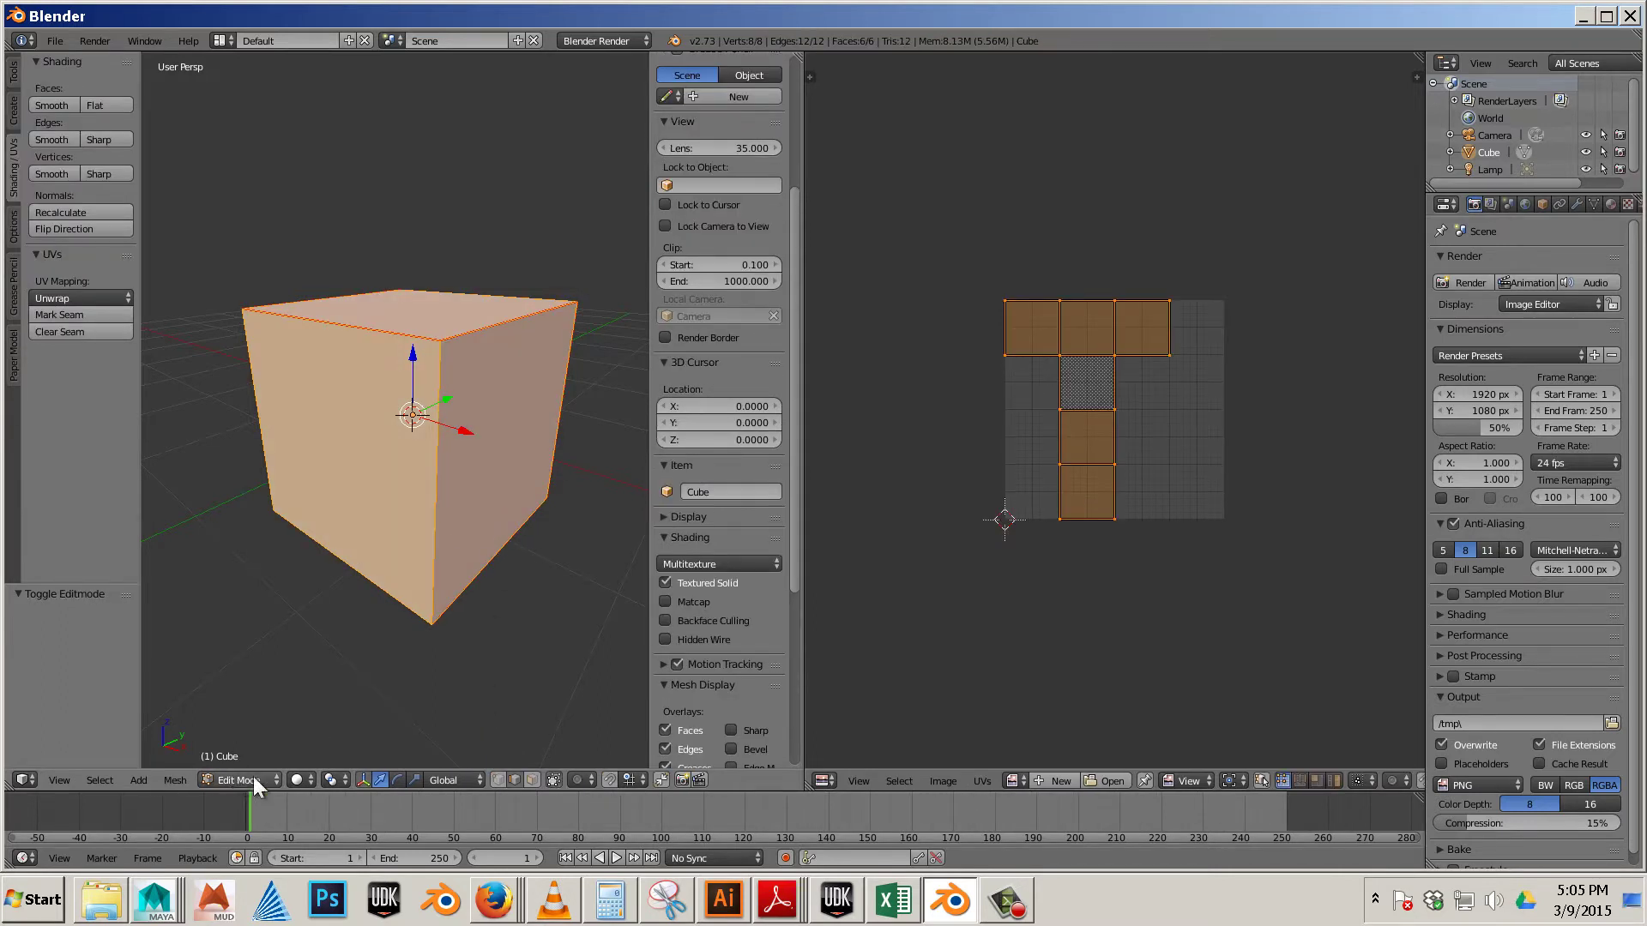
{"action": "left_click", "coordinate": [1012, 780]}
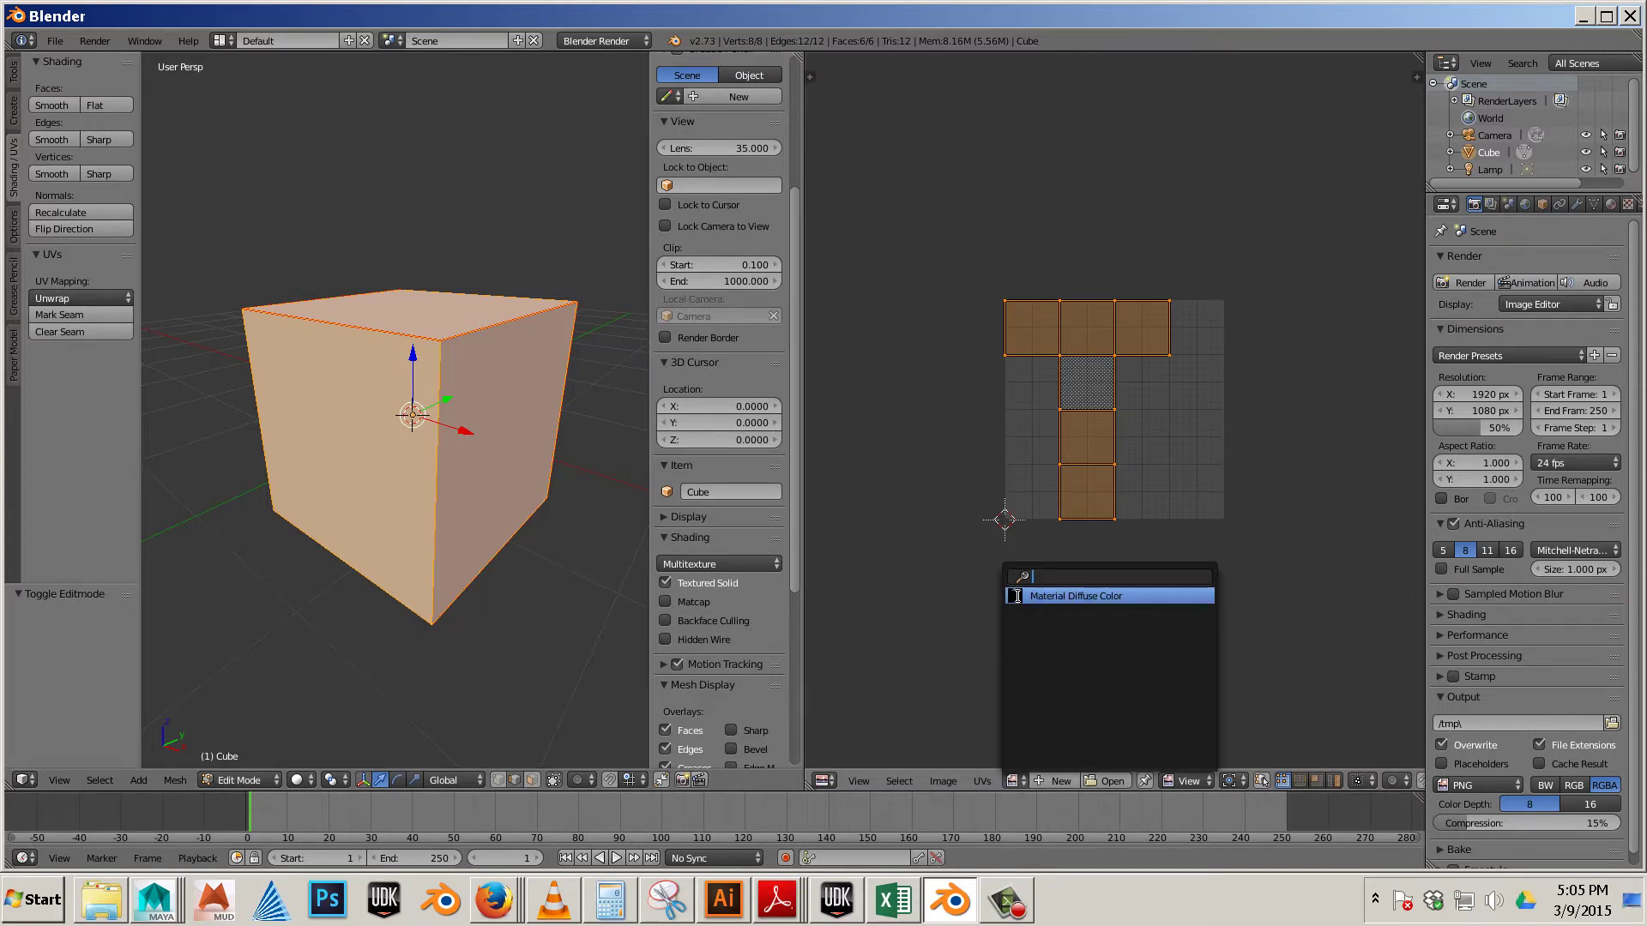
{"action": "left_click", "coordinate": [1076, 595]}
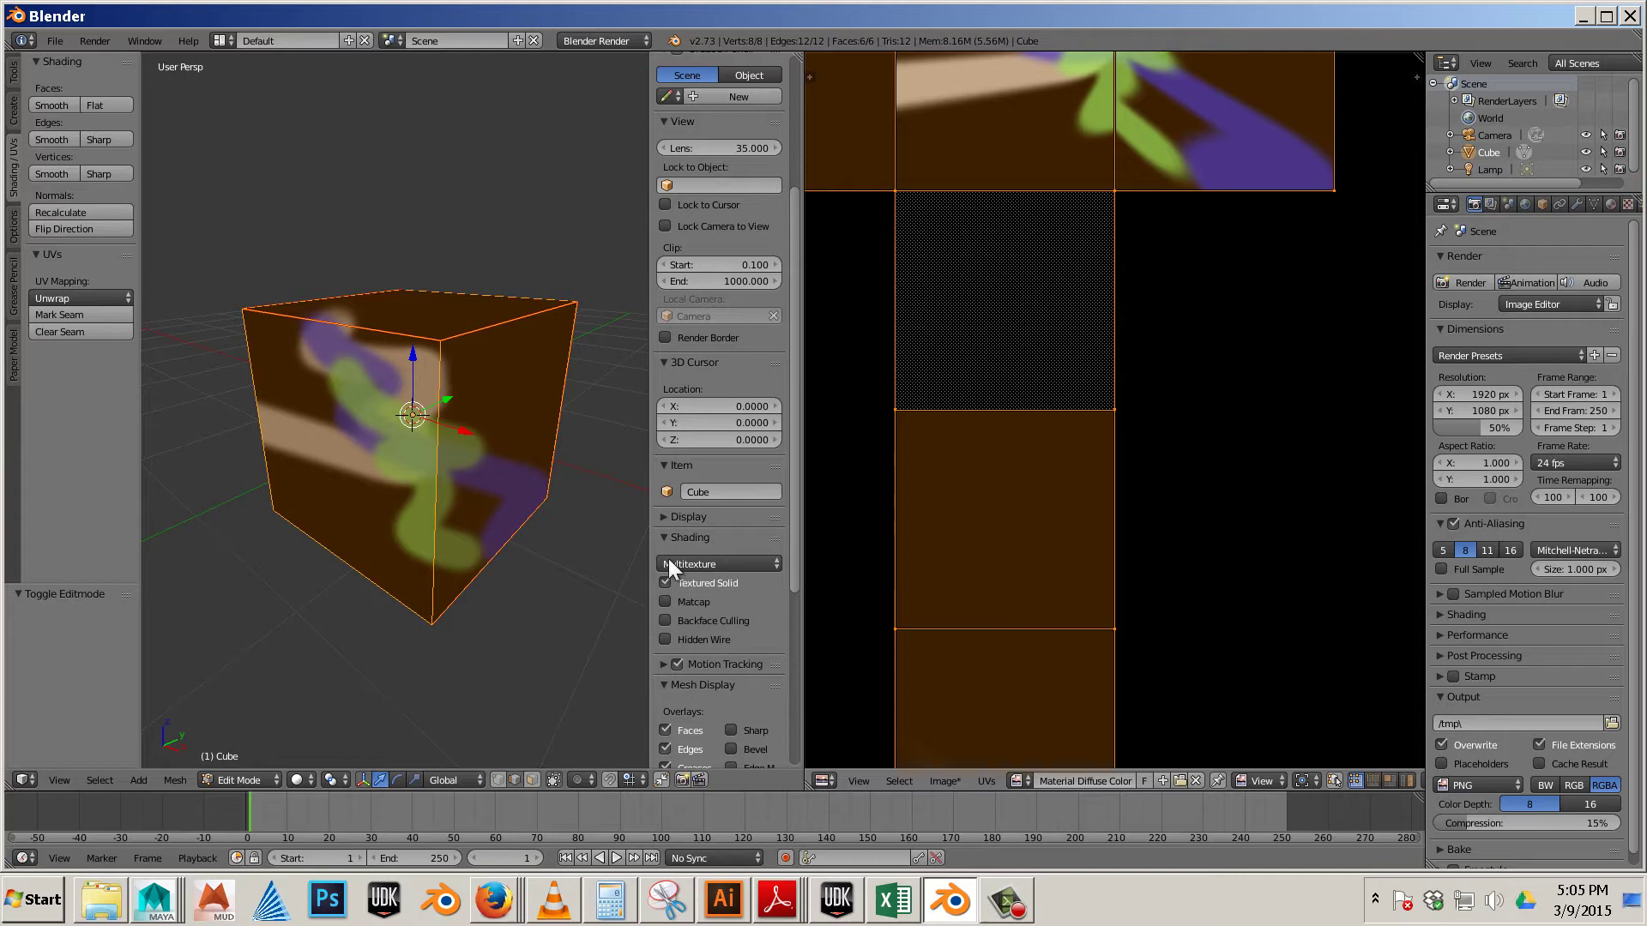
Paint a red freehand stroke down the cube's side in Texture Paint mode and return to Object Mode.
{"action": "left_click", "coordinate": [249, 778]}
{"action": "left_click", "coordinate": [246, 666]}
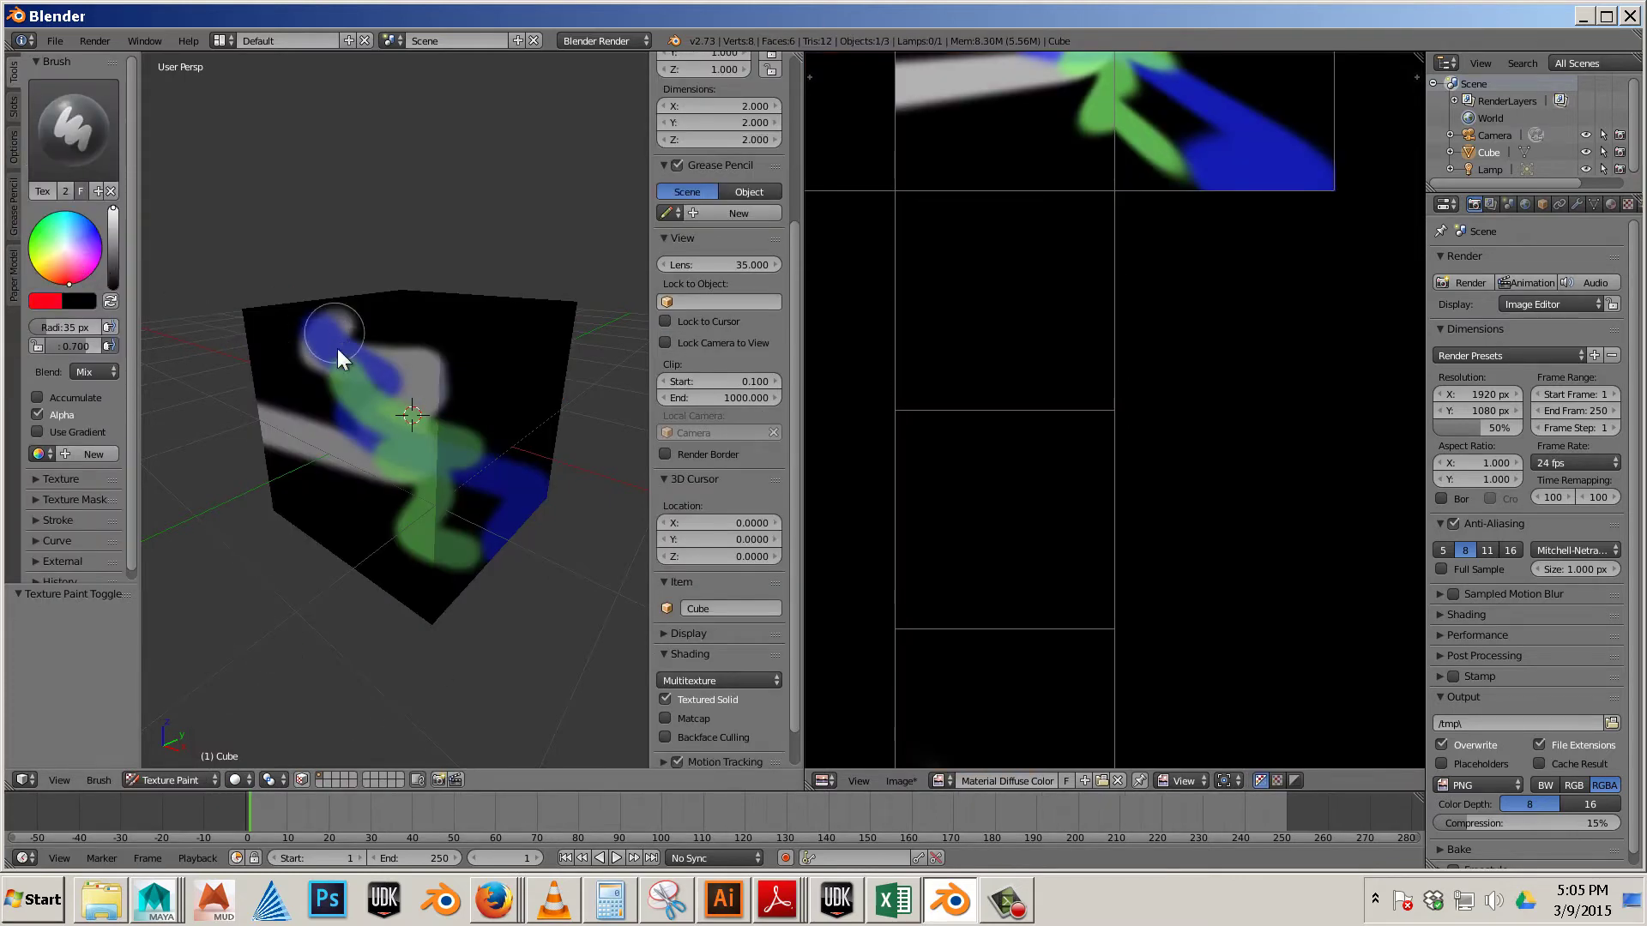
{"action": "left_click_drag", "start_coordinate": [337, 348], "coordinate": [346, 518]}
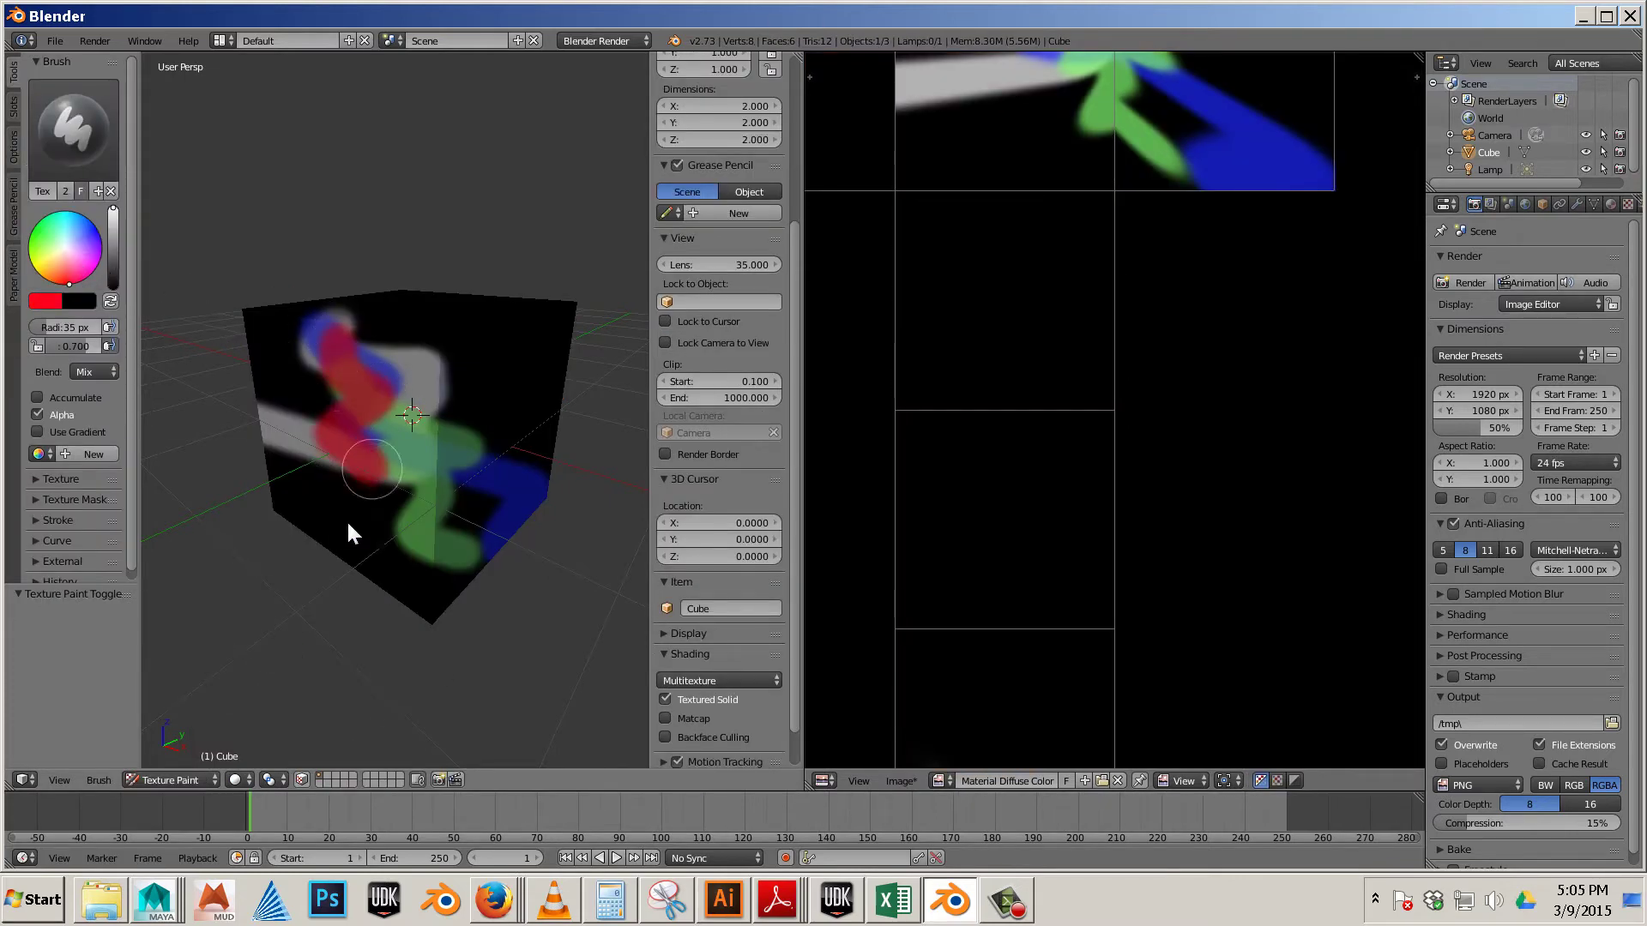
{"action": "left_click", "coordinate": [182, 782]}
{"action": "left_click", "coordinate": [196, 760]}
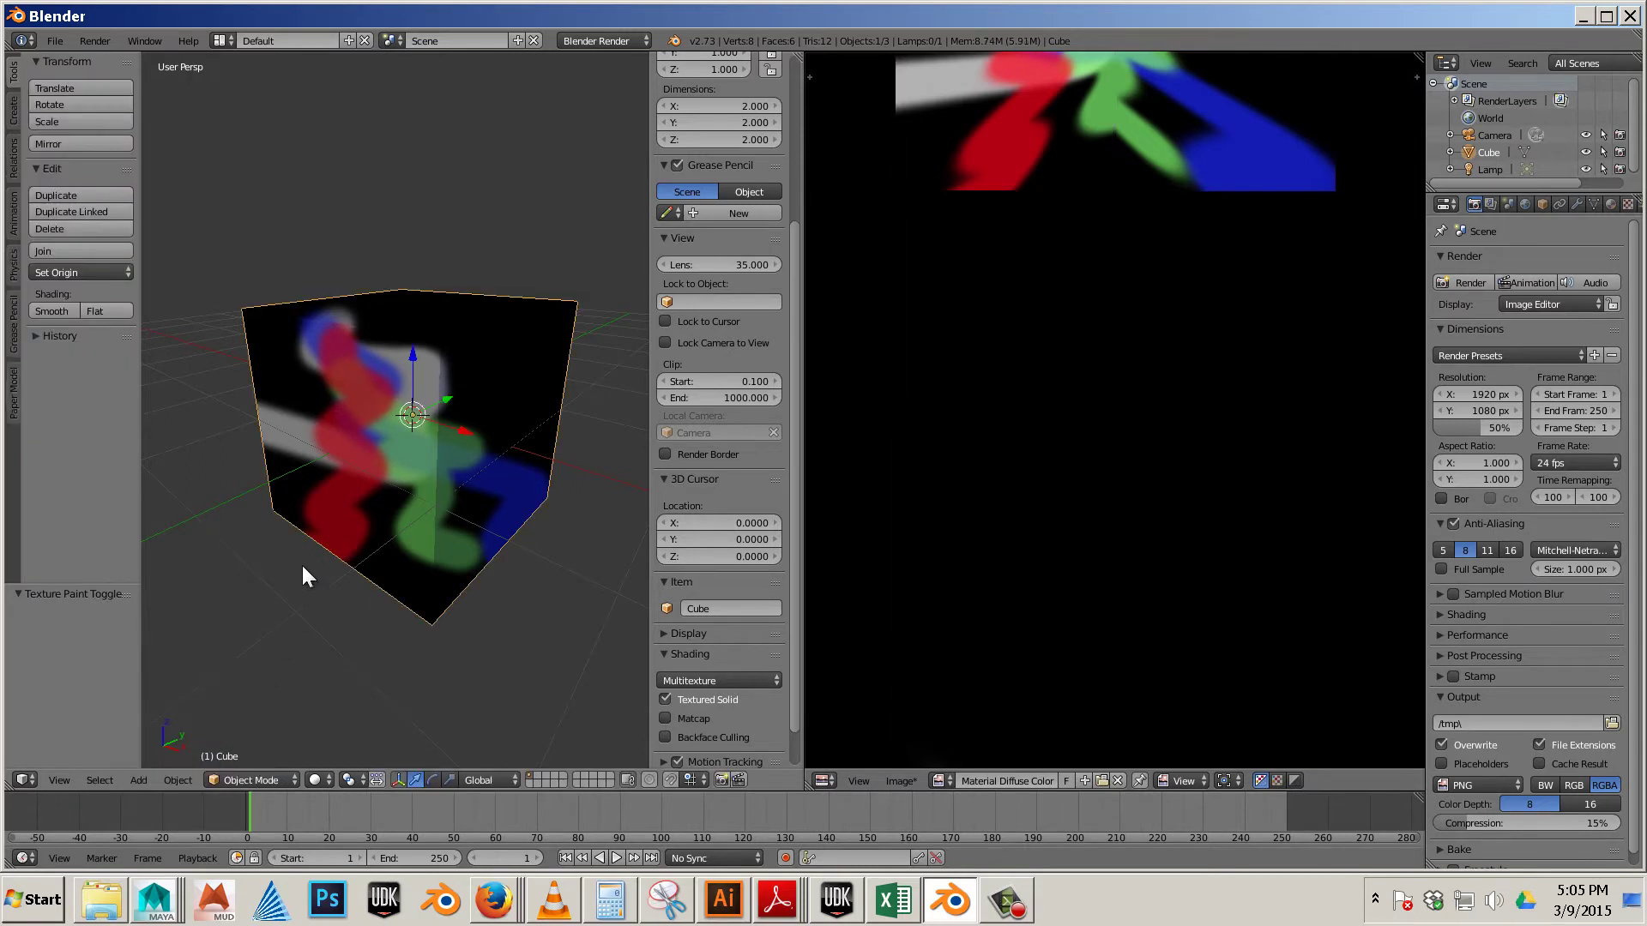
{"action": "scroll", "coordinate": [393, 460], "scroll_direction": "down", "scroll_amount": 1}
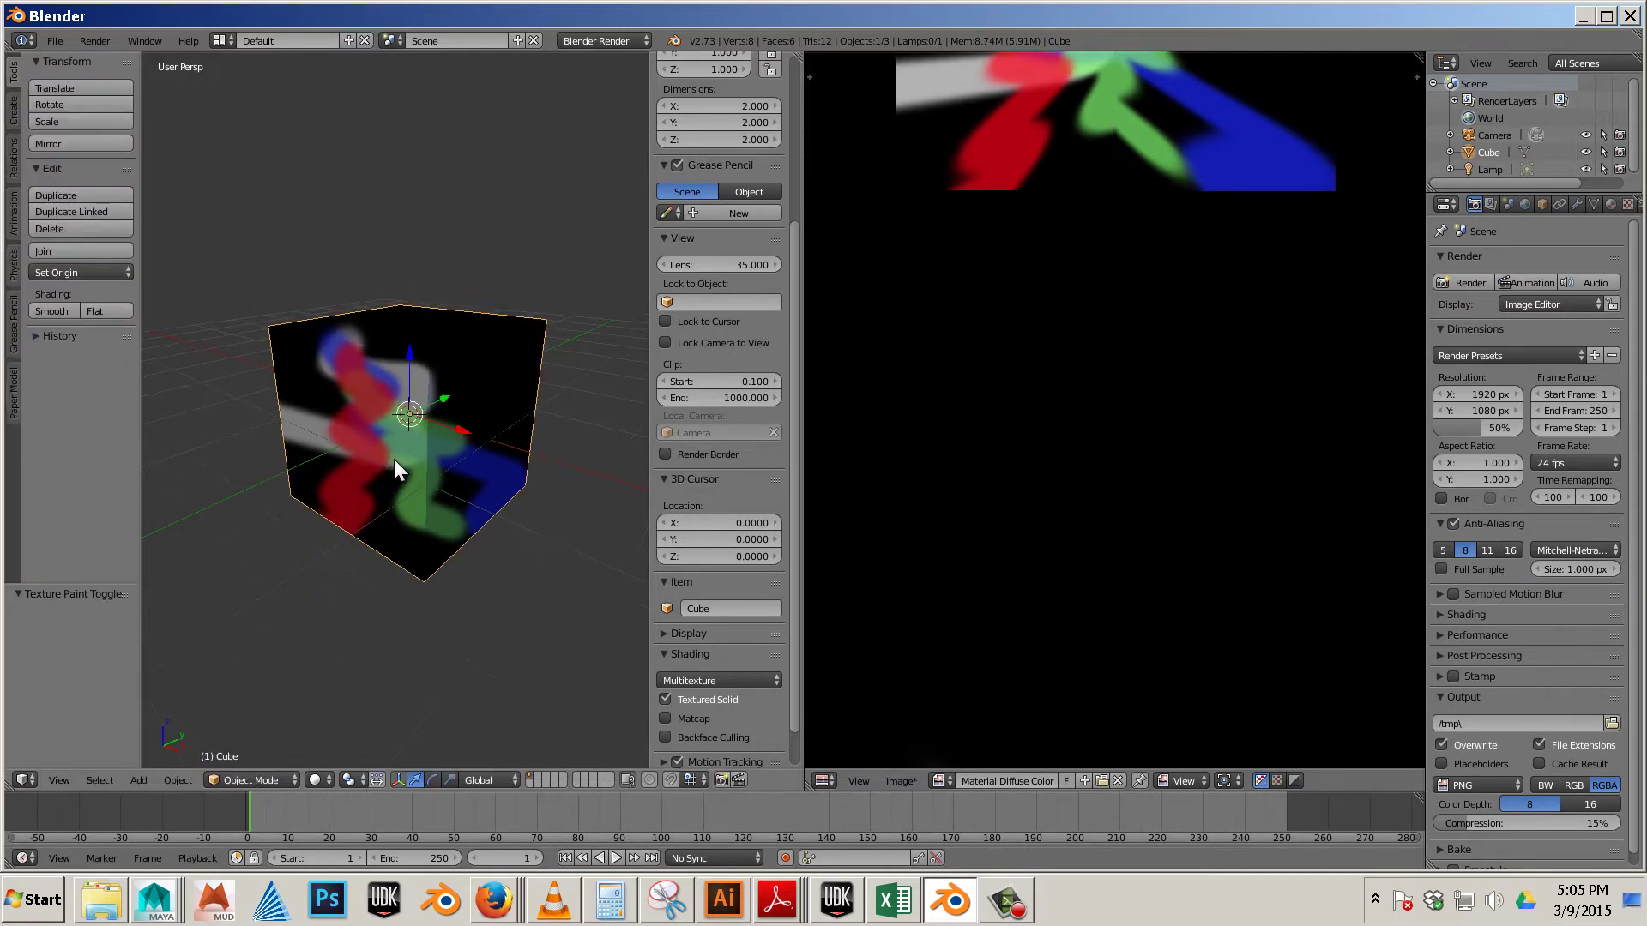
Switch the image editor to Paint mode and paint red freehand strokes down the middle of the texture image.
{"action": "left_click", "coordinate": [1182, 781]}
{"action": "left_click", "coordinate": [1180, 741]}
{"action": "mouse_move", "coordinate": [1013, 249]}
{"action": "left_mouse_down"}
{"action": "mouse_move", "coordinate": [1146, 331]}
{"action": "mouse_move", "coordinate": [1117, 595]}
{"action": "mouse_move", "coordinate": [1093, 602]}
{"action": "left_mouse_up"}
{"action": "mouse_move", "coordinate": [455, 436]}
{"action": "left_mouse_down"}
{"action": "mouse_move", "coordinate": [264, 461]}
{"action": "mouse_move", "coordinate": [403, 486]}
{"action": "left_mouse_up"}
{"action": "mouse_move", "coordinate": [1089, 275]}
{"action": "left_mouse_down"}
{"action": "mouse_move", "coordinate": [1045, 189]}
{"action": "mouse_move", "coordinate": [1073, 549]}
{"action": "mouse_move", "coordinate": [1032, 565]}
{"action": "mouse_move", "coordinate": [1045, 447]}
{"action": "mouse_move", "coordinate": [914, 411]}
{"action": "mouse_move", "coordinate": [1001, 470]}
{"action": "mouse_move", "coordinate": [926, 371]}
{"action": "mouse_move", "coordinate": [1082, 218]}
{"action": "mouse_move", "coordinate": [1089, 309]}
{"action": "left_mouse_up"}
{"action": "scroll", "coordinate": [1088, 343], "scroll_direction": "down", "scroll_amount": 3}
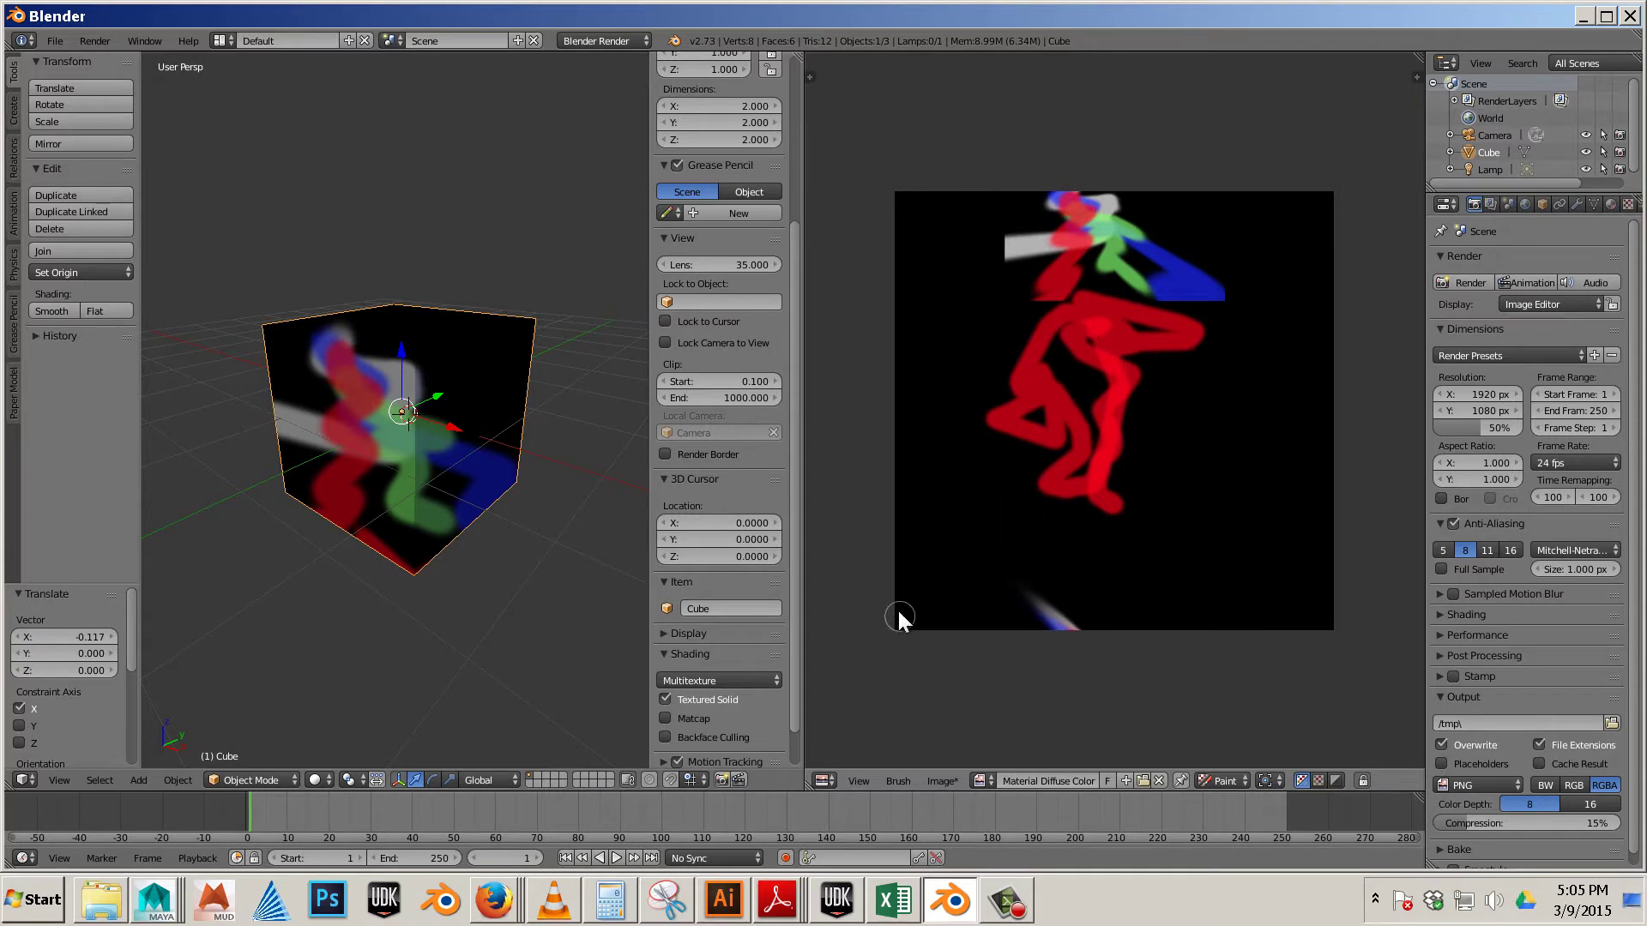
Put the cube in Edit Mode and paint red freehand strokes across its UV layout on the texture image.
{"action": "left_click", "coordinate": [247, 780]}
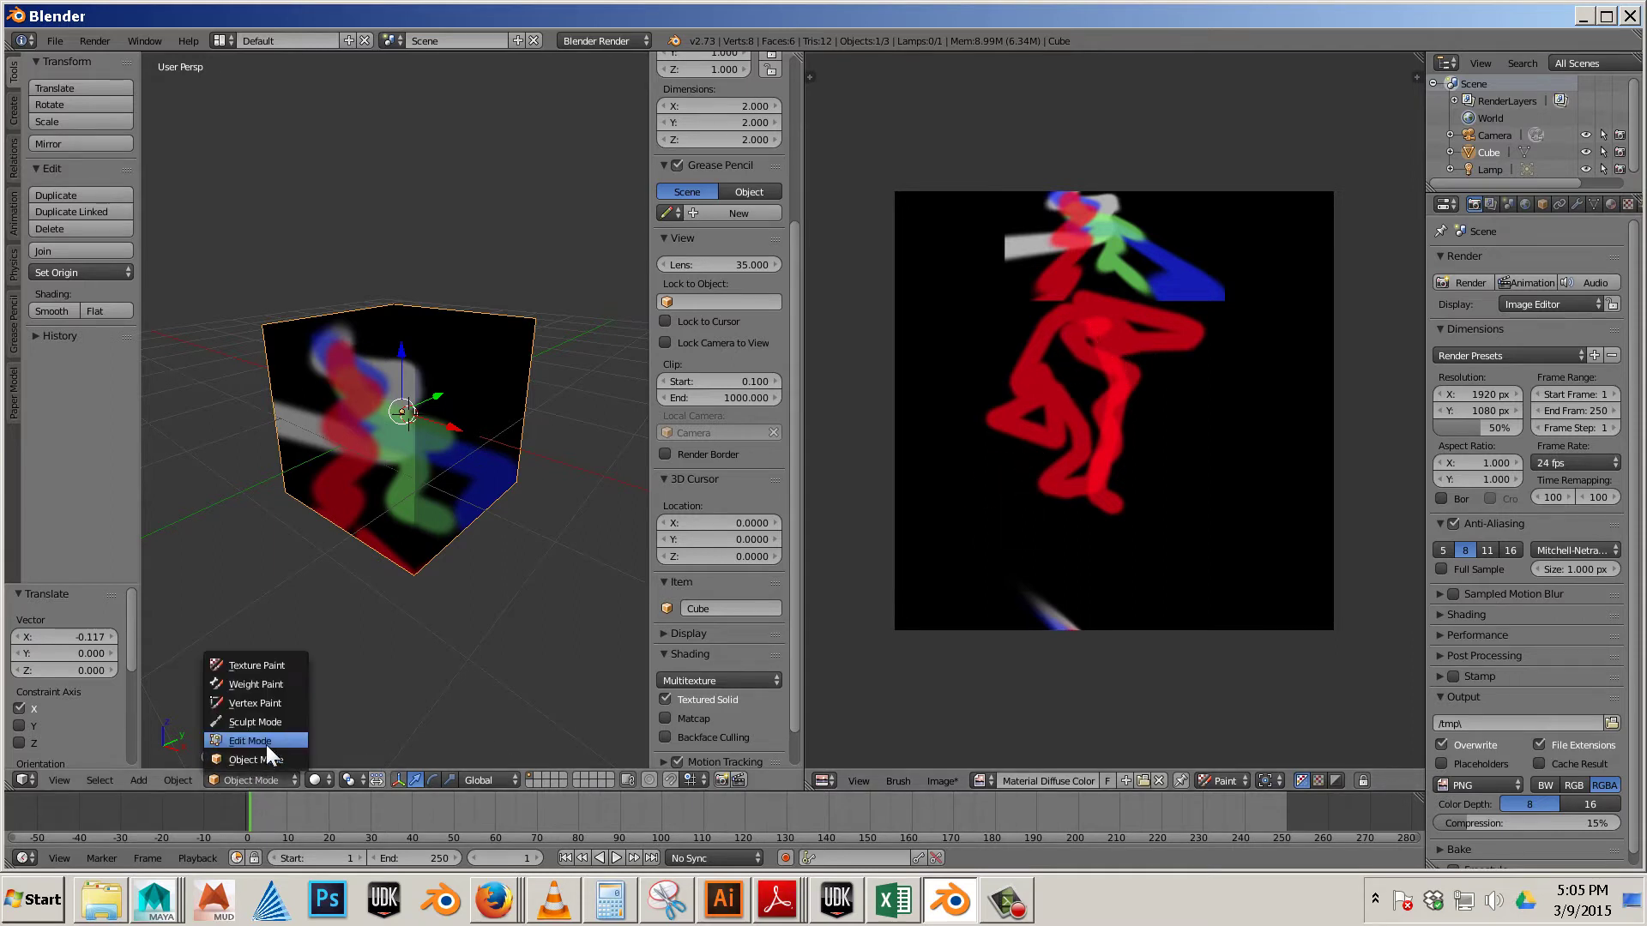
{"action": "left_click", "coordinate": [266, 742]}
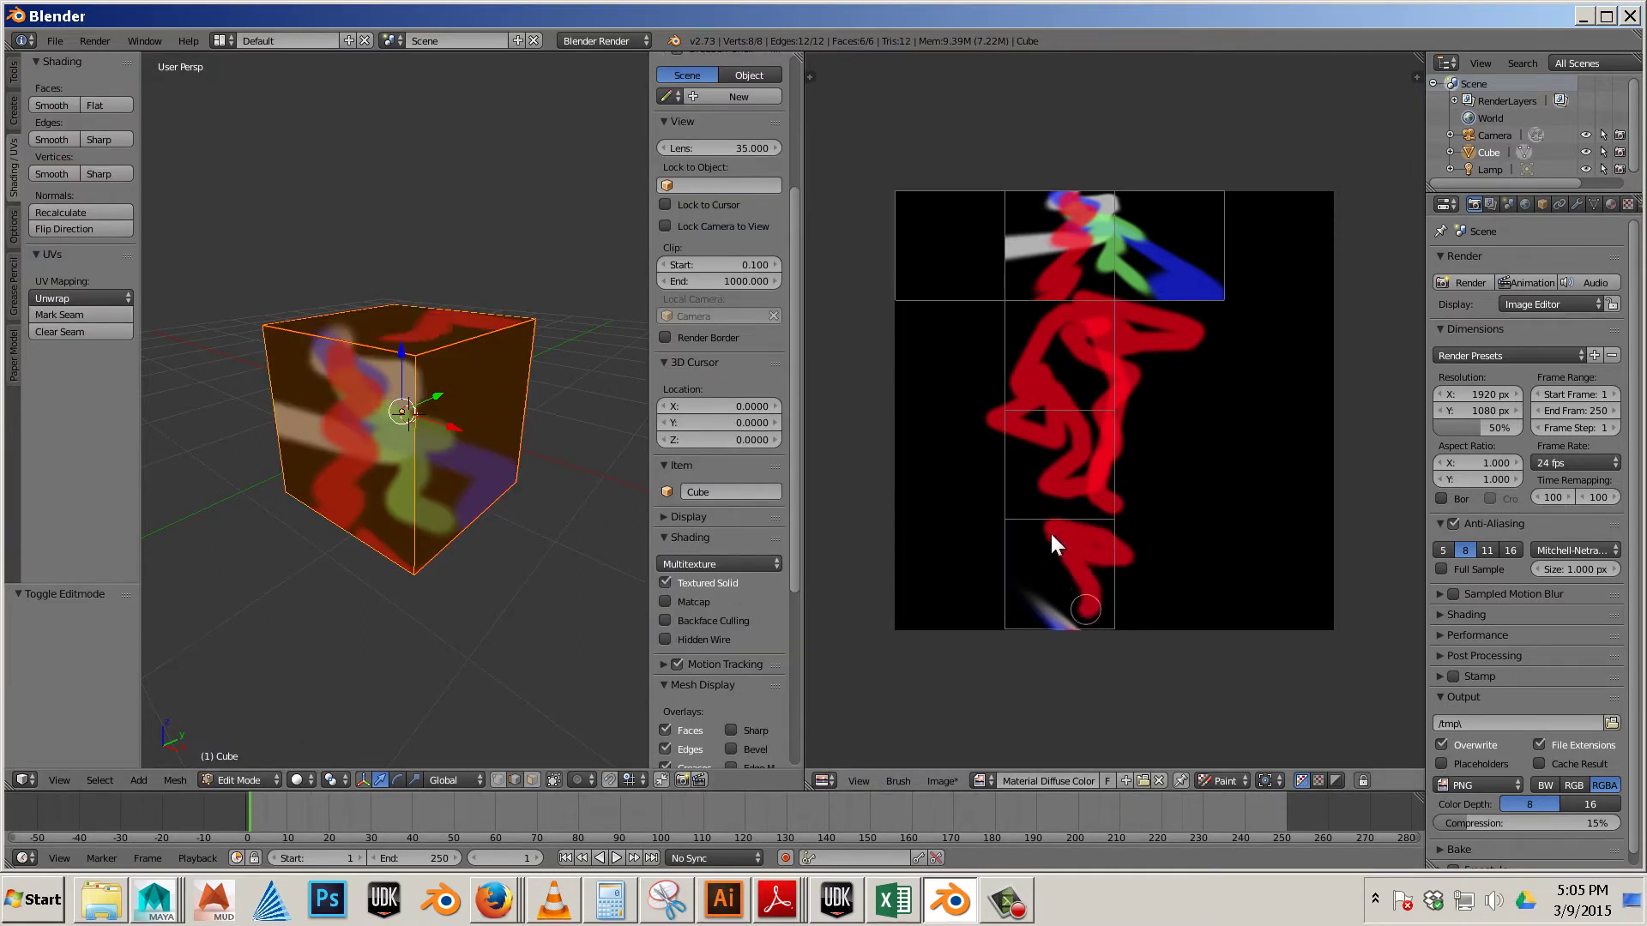
{"action": "mouse_move", "coordinate": [1051, 536]}
{"action": "left_mouse_down"}
{"action": "mouse_move", "coordinate": [1073, 365]}
{"action": "mouse_move", "coordinate": [1121, 255]}
{"action": "mouse_move", "coordinate": [1081, 226]}
{"action": "mouse_move", "coordinate": [960, 241]}
{"action": "mouse_move", "coordinate": [1055, 446]}
{"action": "left_mouse_up"}
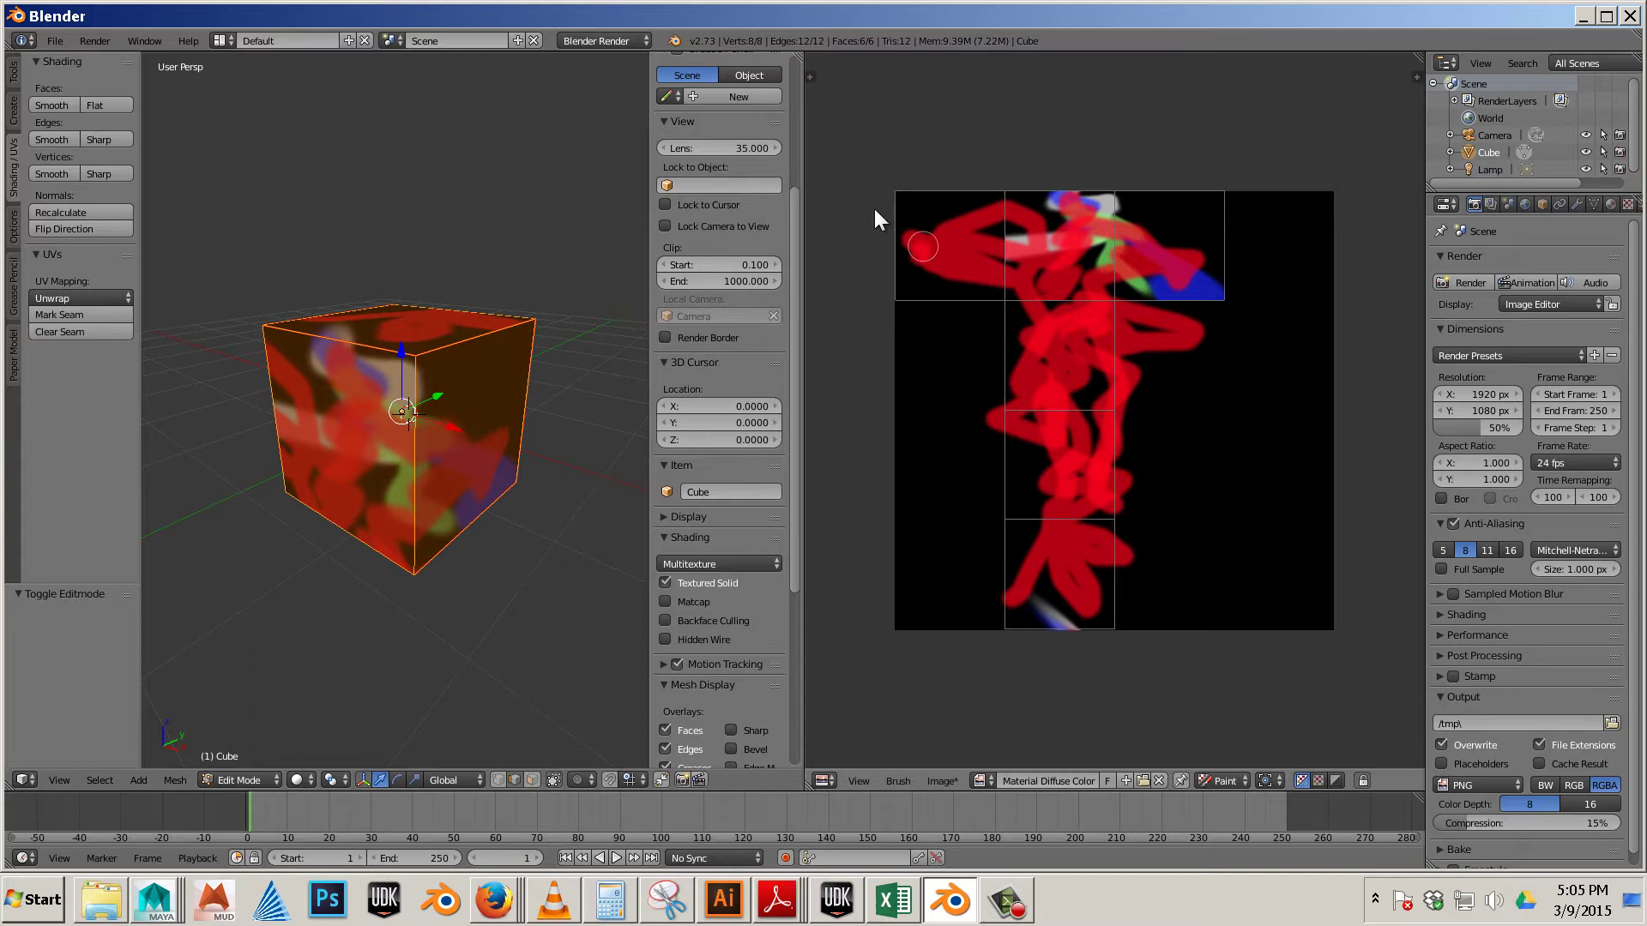
{"action": "left_click_drag", "start_coordinate": [875, 219], "coordinate": [1081, 331]}
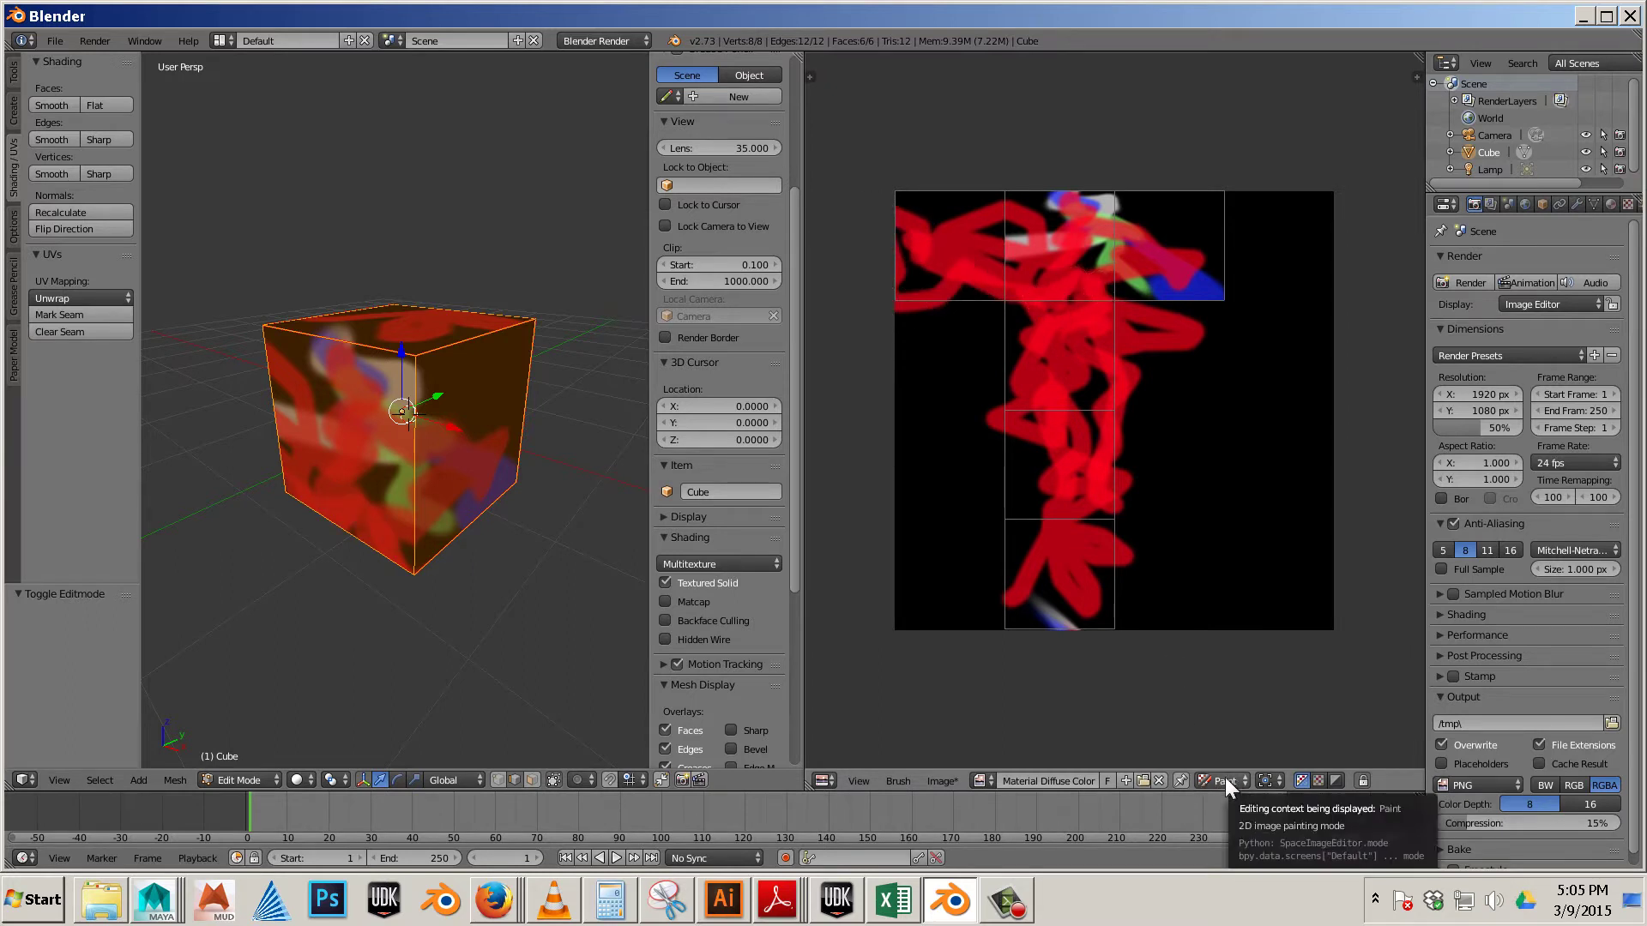
Return the cube to Texture Paint mode and paint a blue freehand stroke down the UV layout's central column.
{"action": "left_click", "coordinate": [225, 782]}
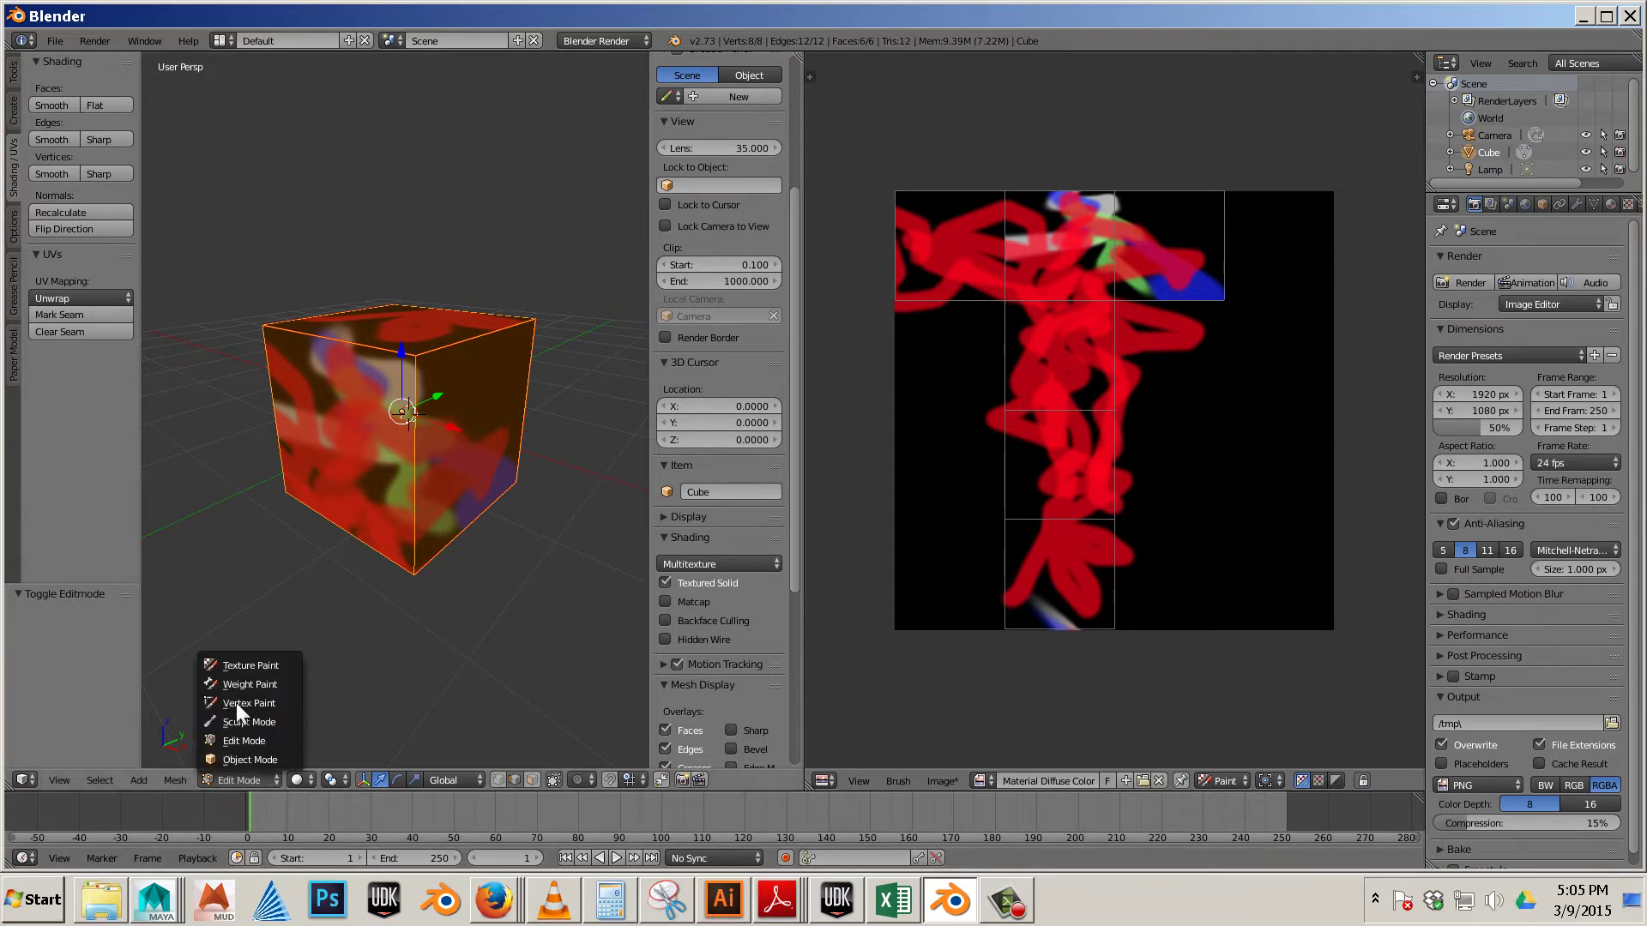
{"action": "left_click", "coordinate": [241, 665]}
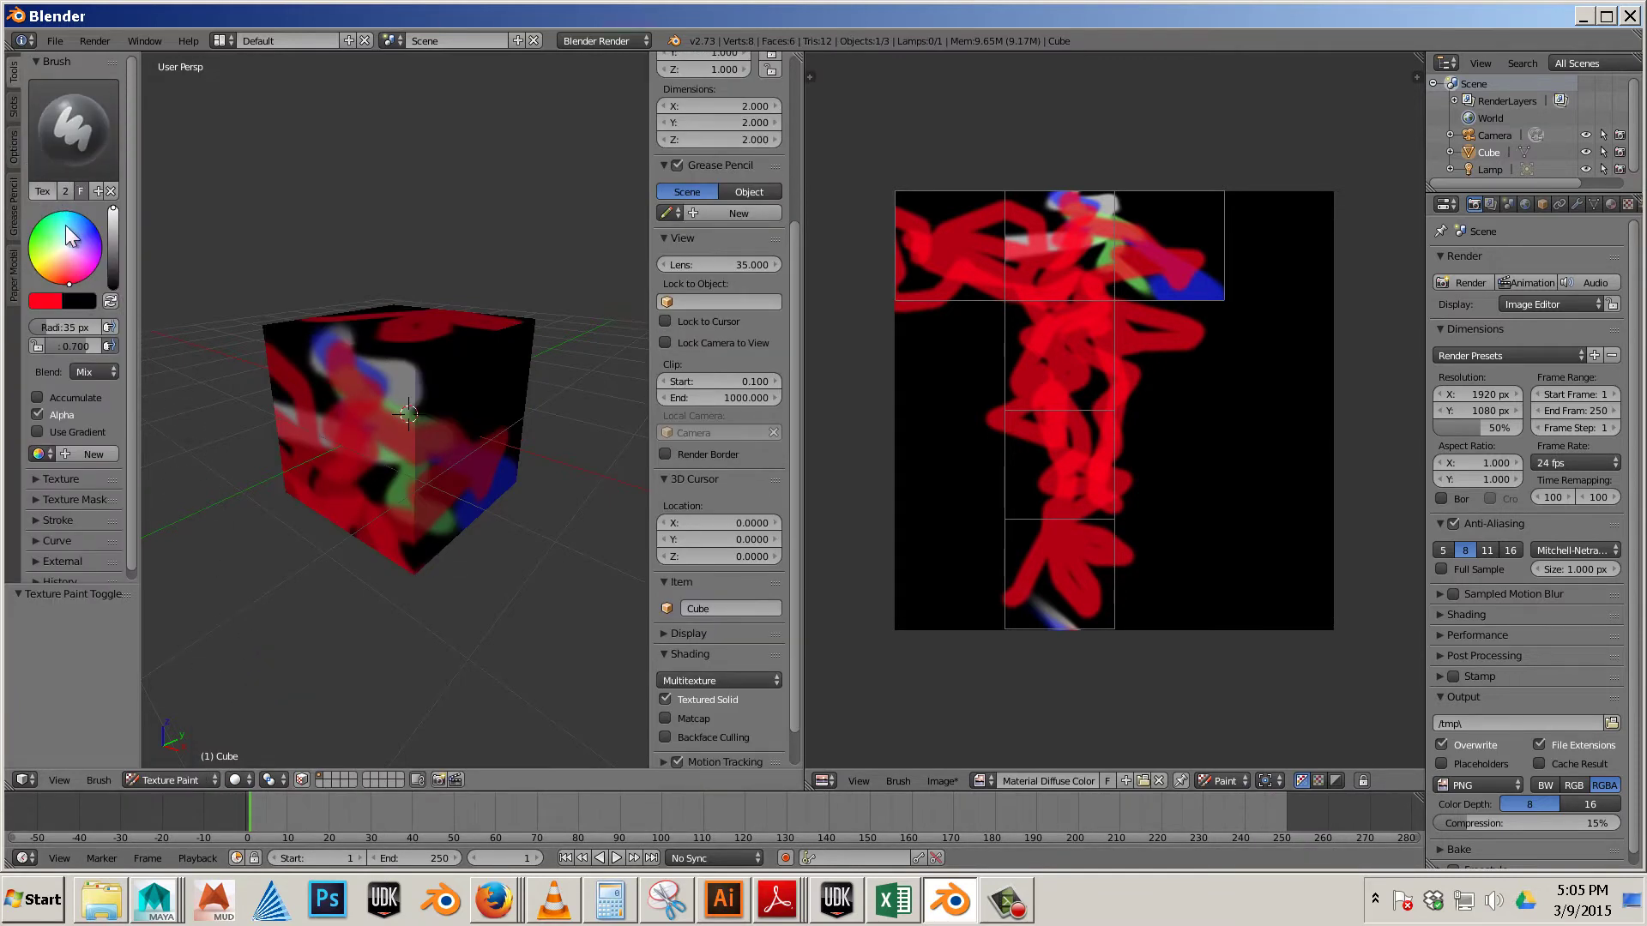
{"action": "left_click_drag", "start_coordinate": [63, 245], "coordinate": [96, 231]}
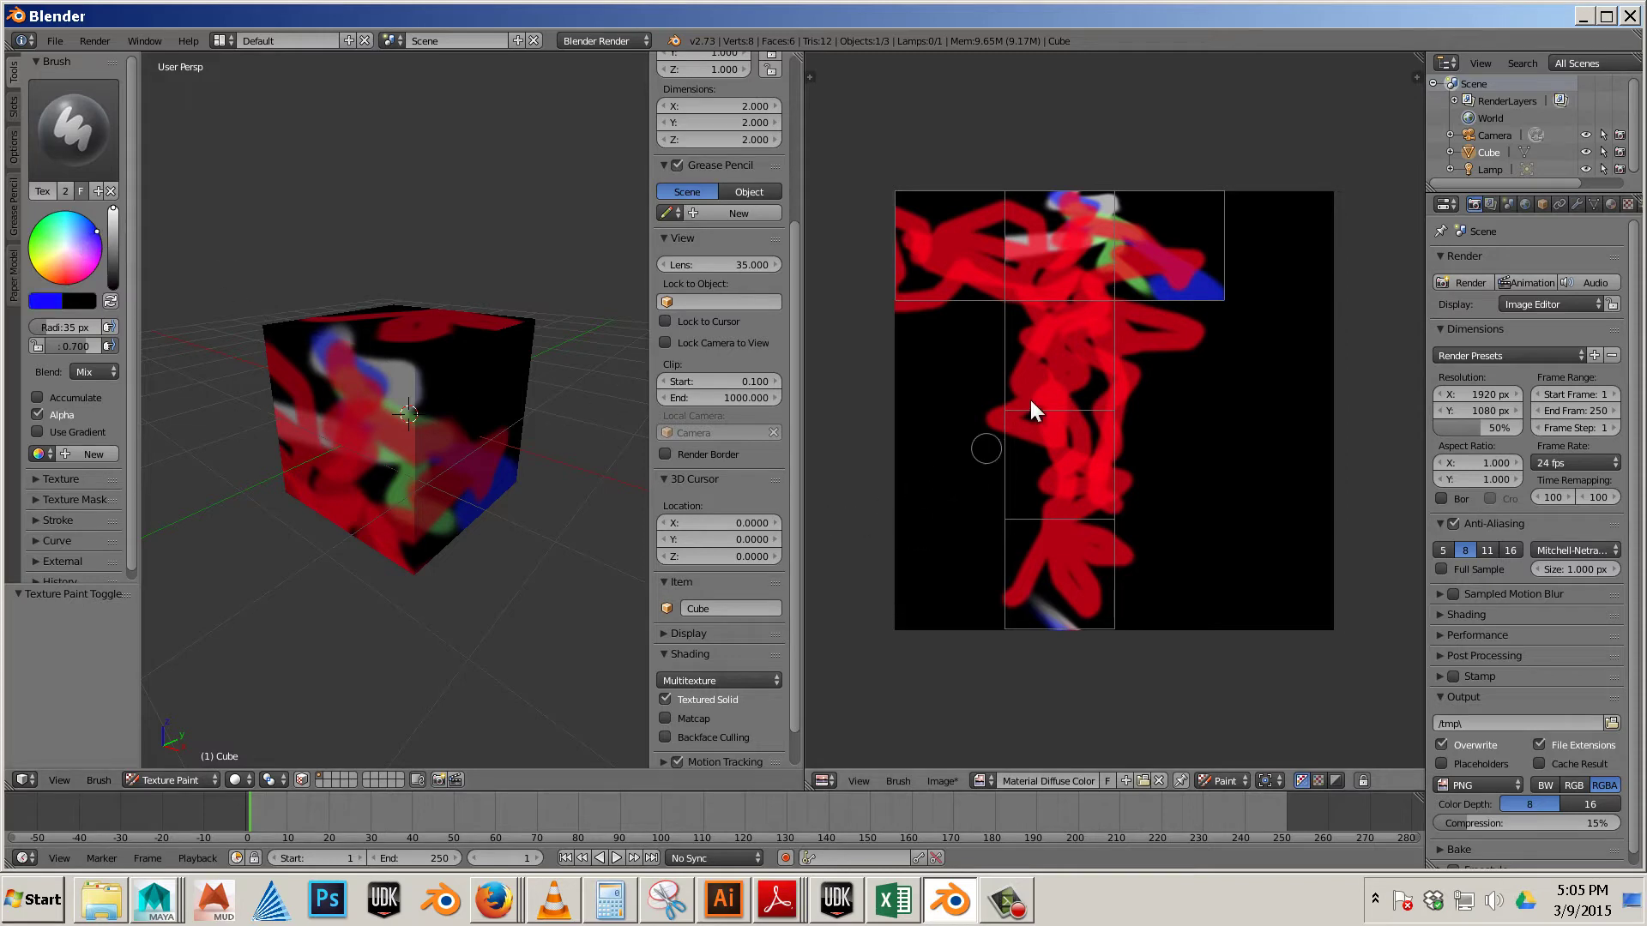
{"action": "left_click_drag", "start_coordinate": [1077, 392], "coordinate": [1012, 378]}
{"action": "left_click_drag", "start_coordinate": [1063, 480], "coordinate": [1062, 619]}
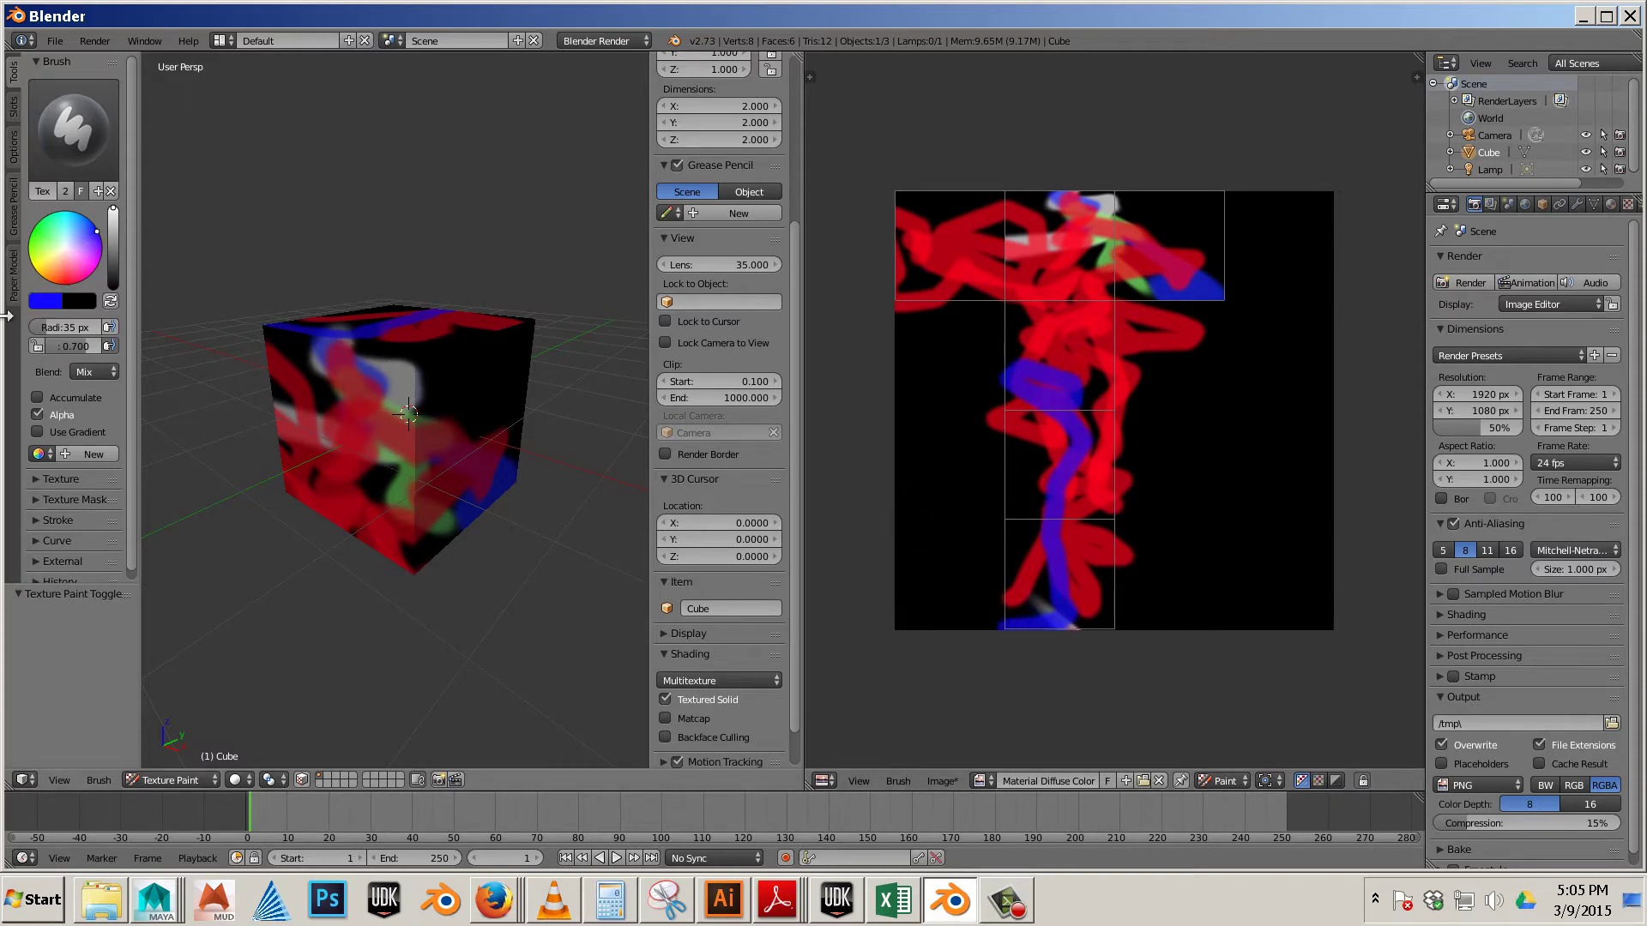
Create a new brush texture and assign it to the first texture slot of the cube's material.
{"action": "left_click", "coordinate": [30, 477]}
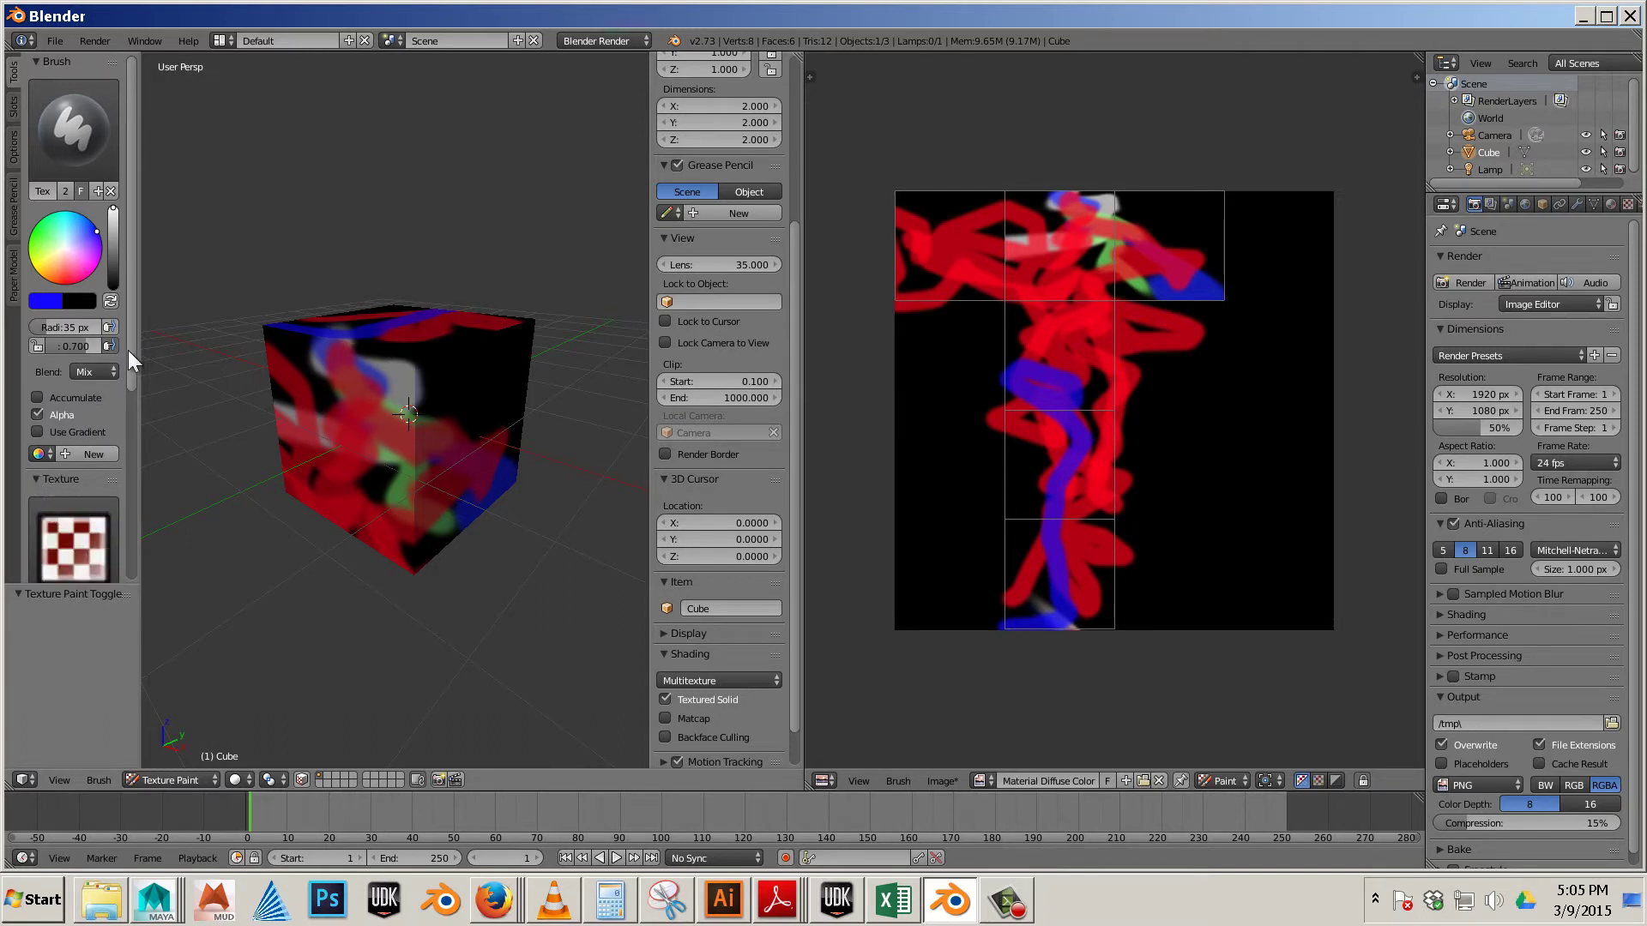
{"action": "left_click_drag", "start_coordinate": [127, 350], "coordinate": [130, 494]}
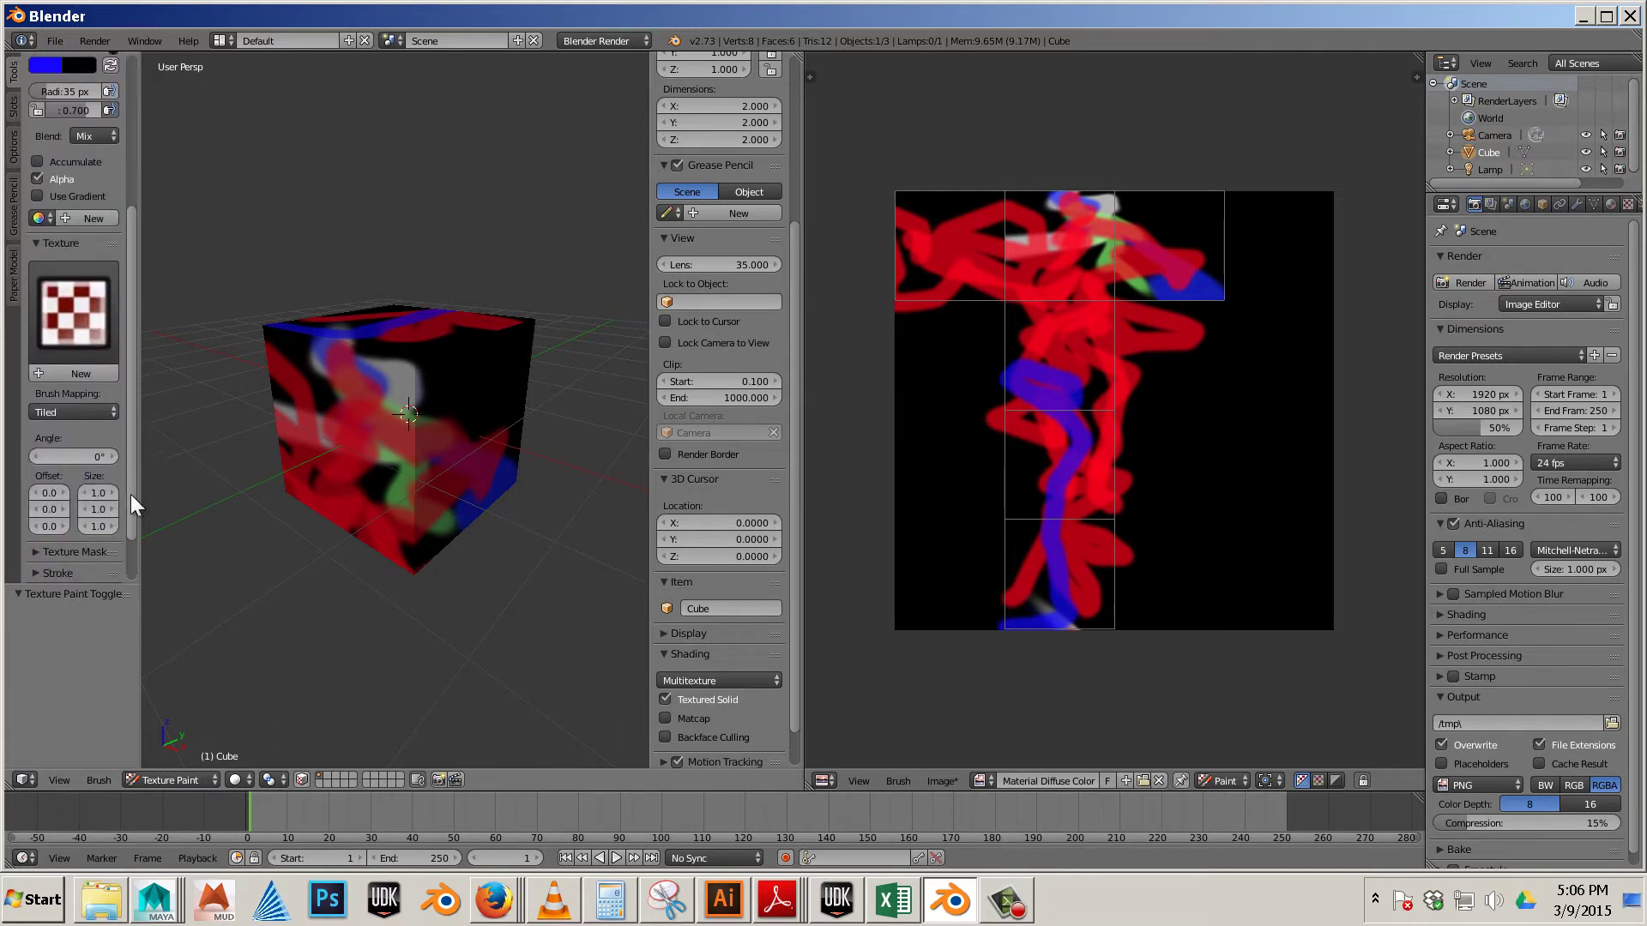
{"action": "left_click", "coordinate": [58, 374]}
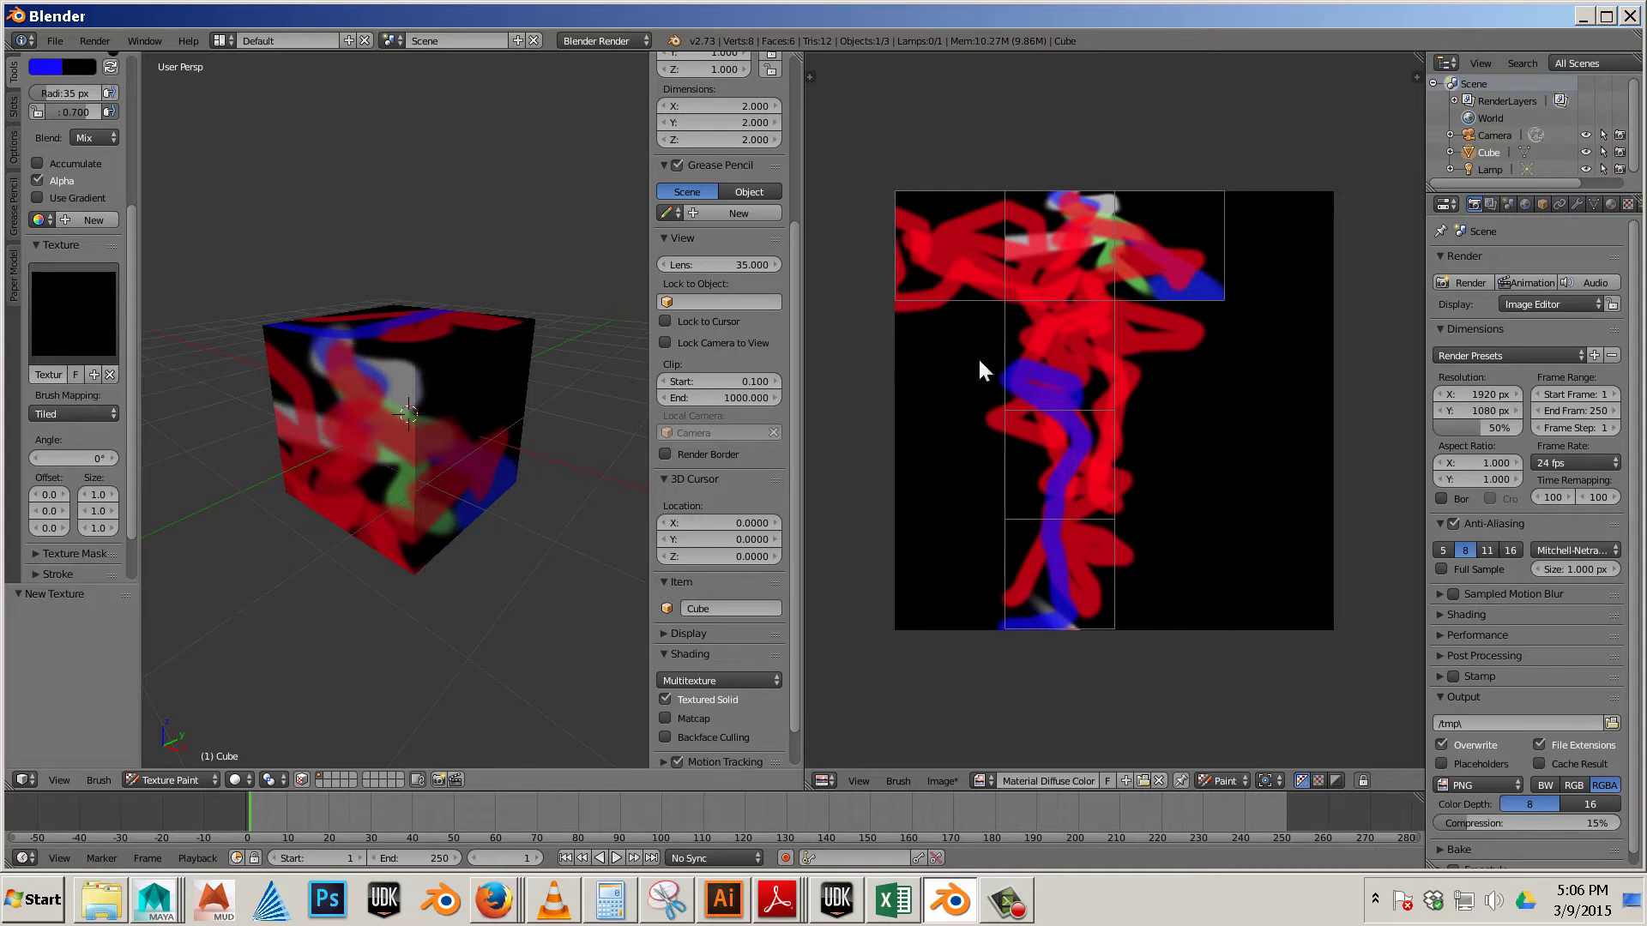
{"action": "left_click", "coordinate": [1628, 204]}
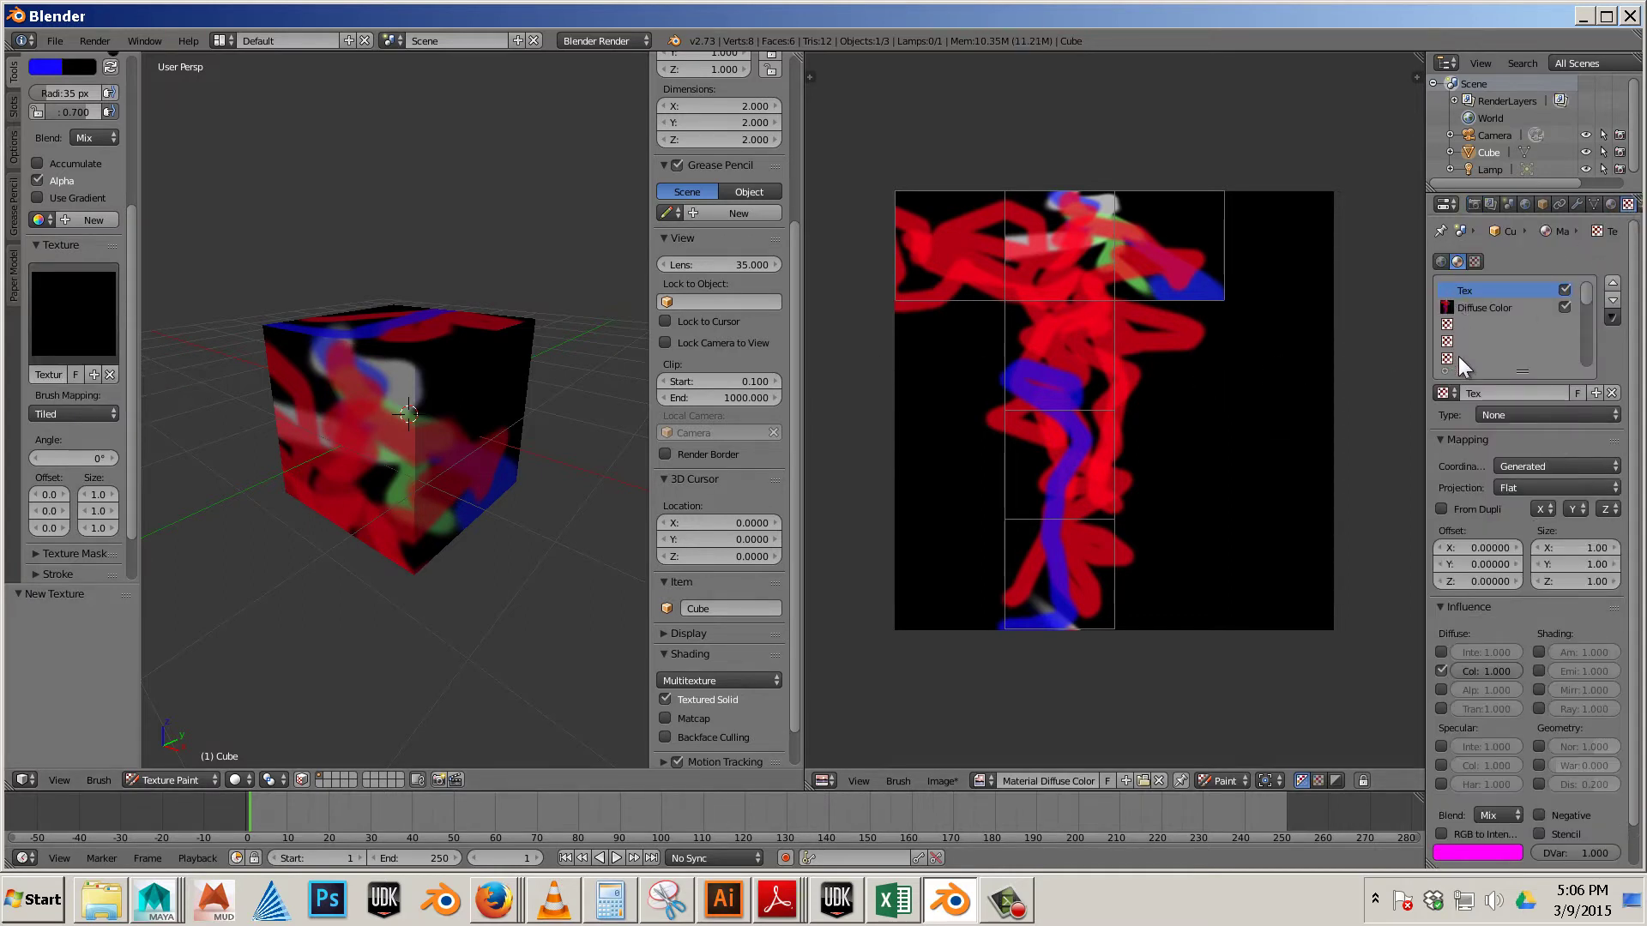
{"action": "left_click", "coordinate": [1445, 393]}
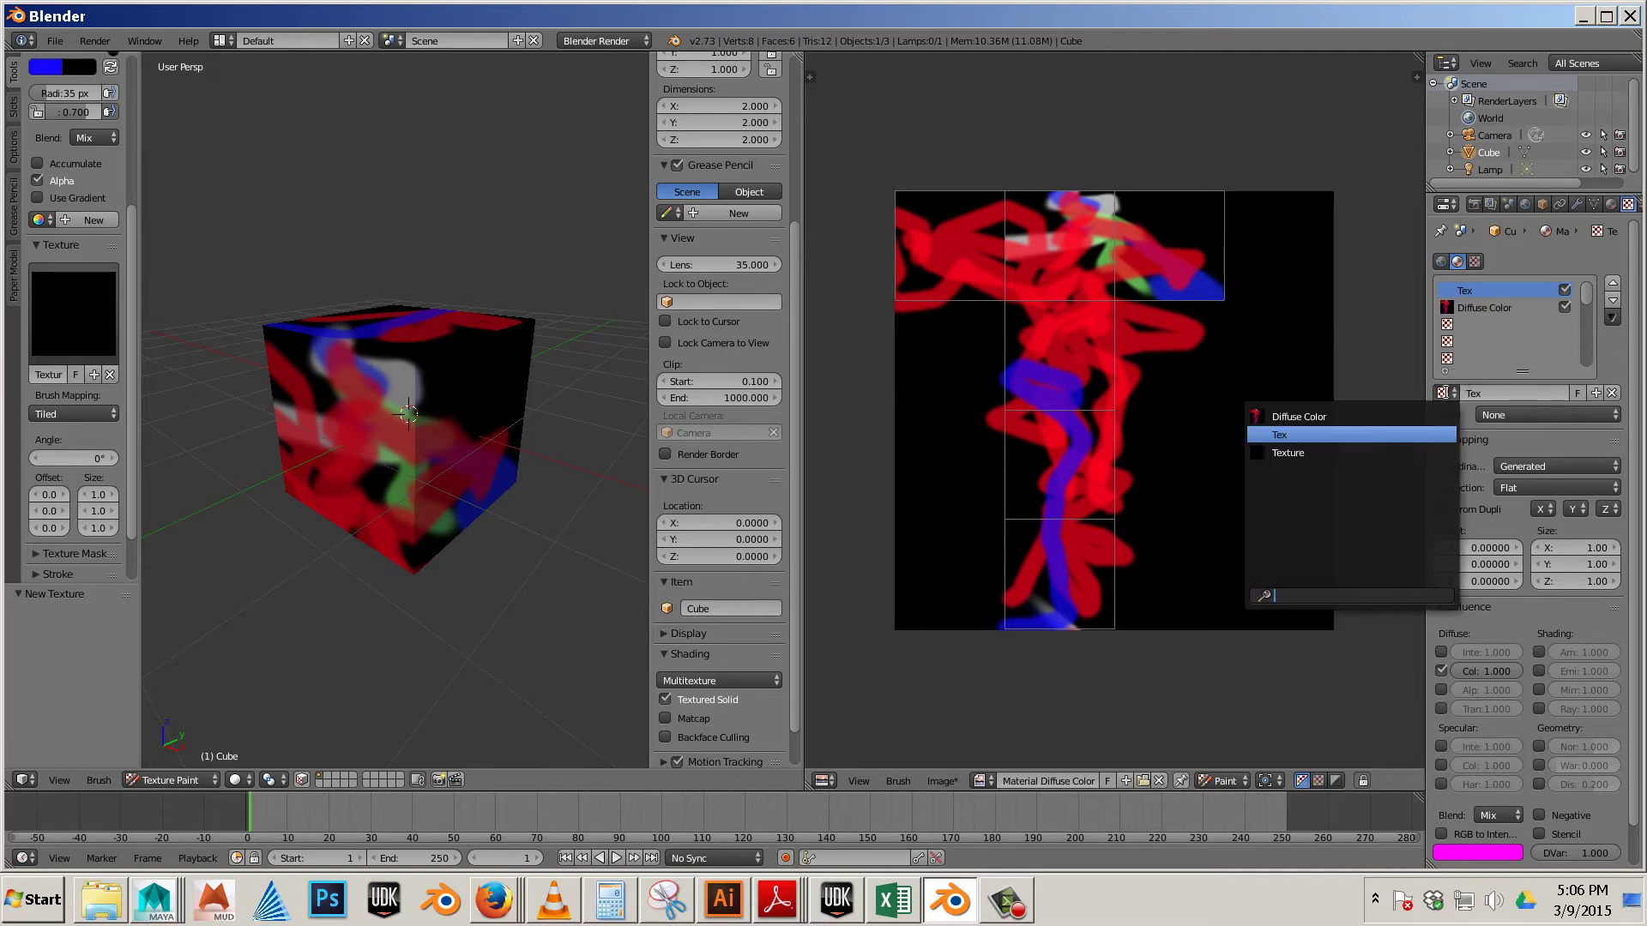
{"action": "left_click", "coordinate": [1365, 451]}
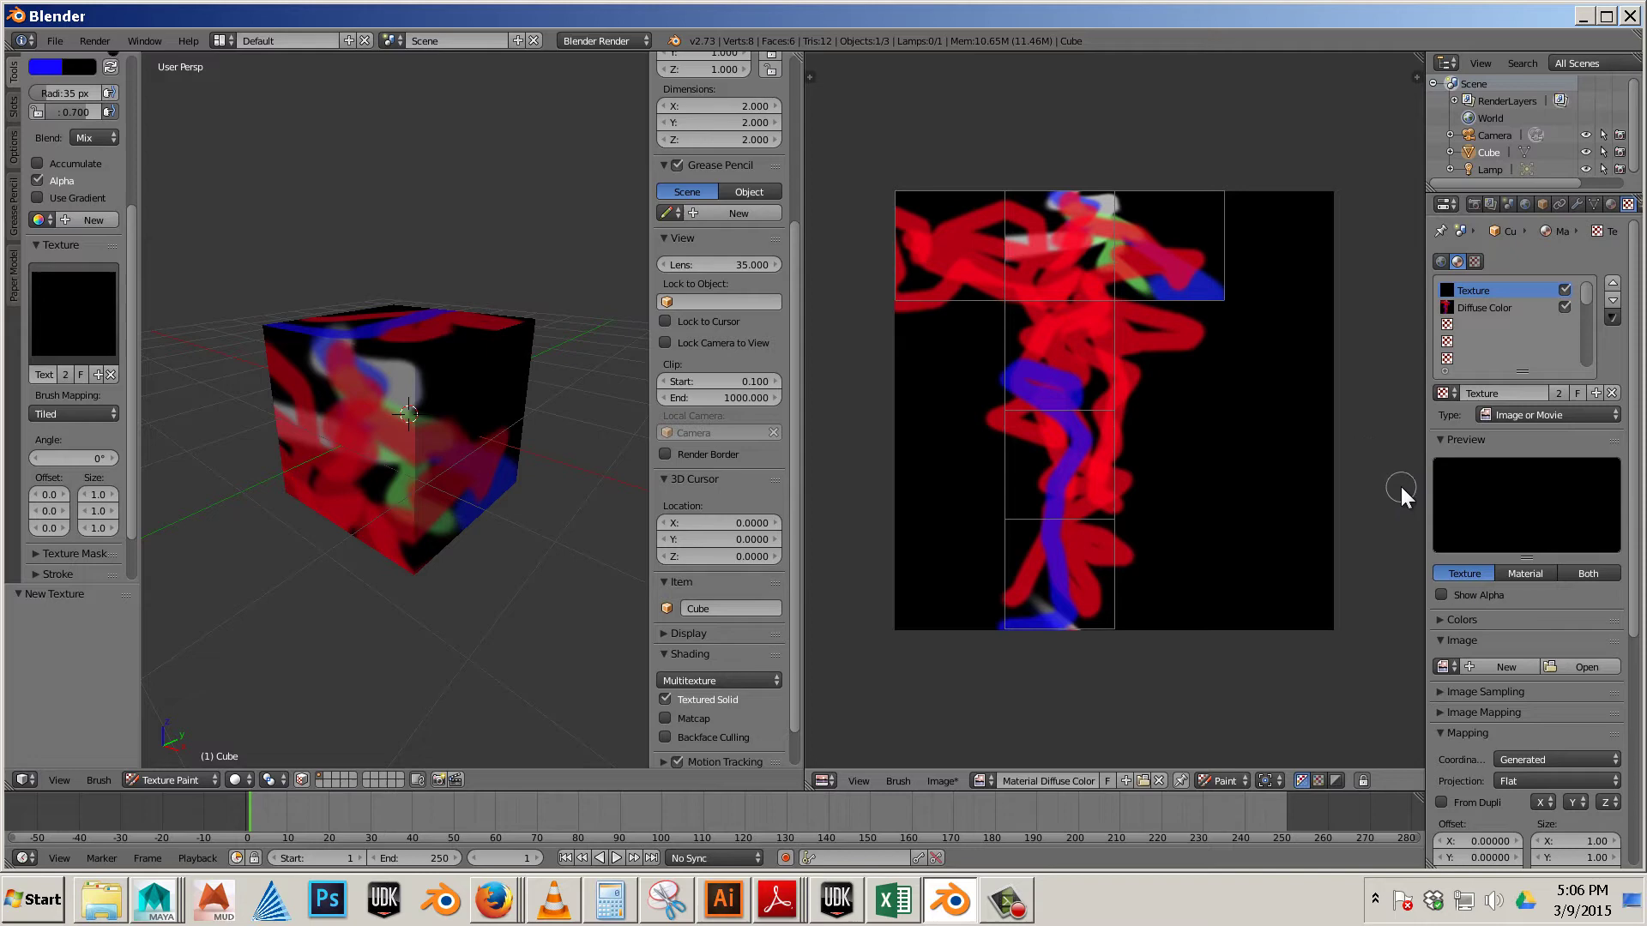
Rename the new brush texture to BOB.
{"action": "left_click", "coordinate": [41, 374]}
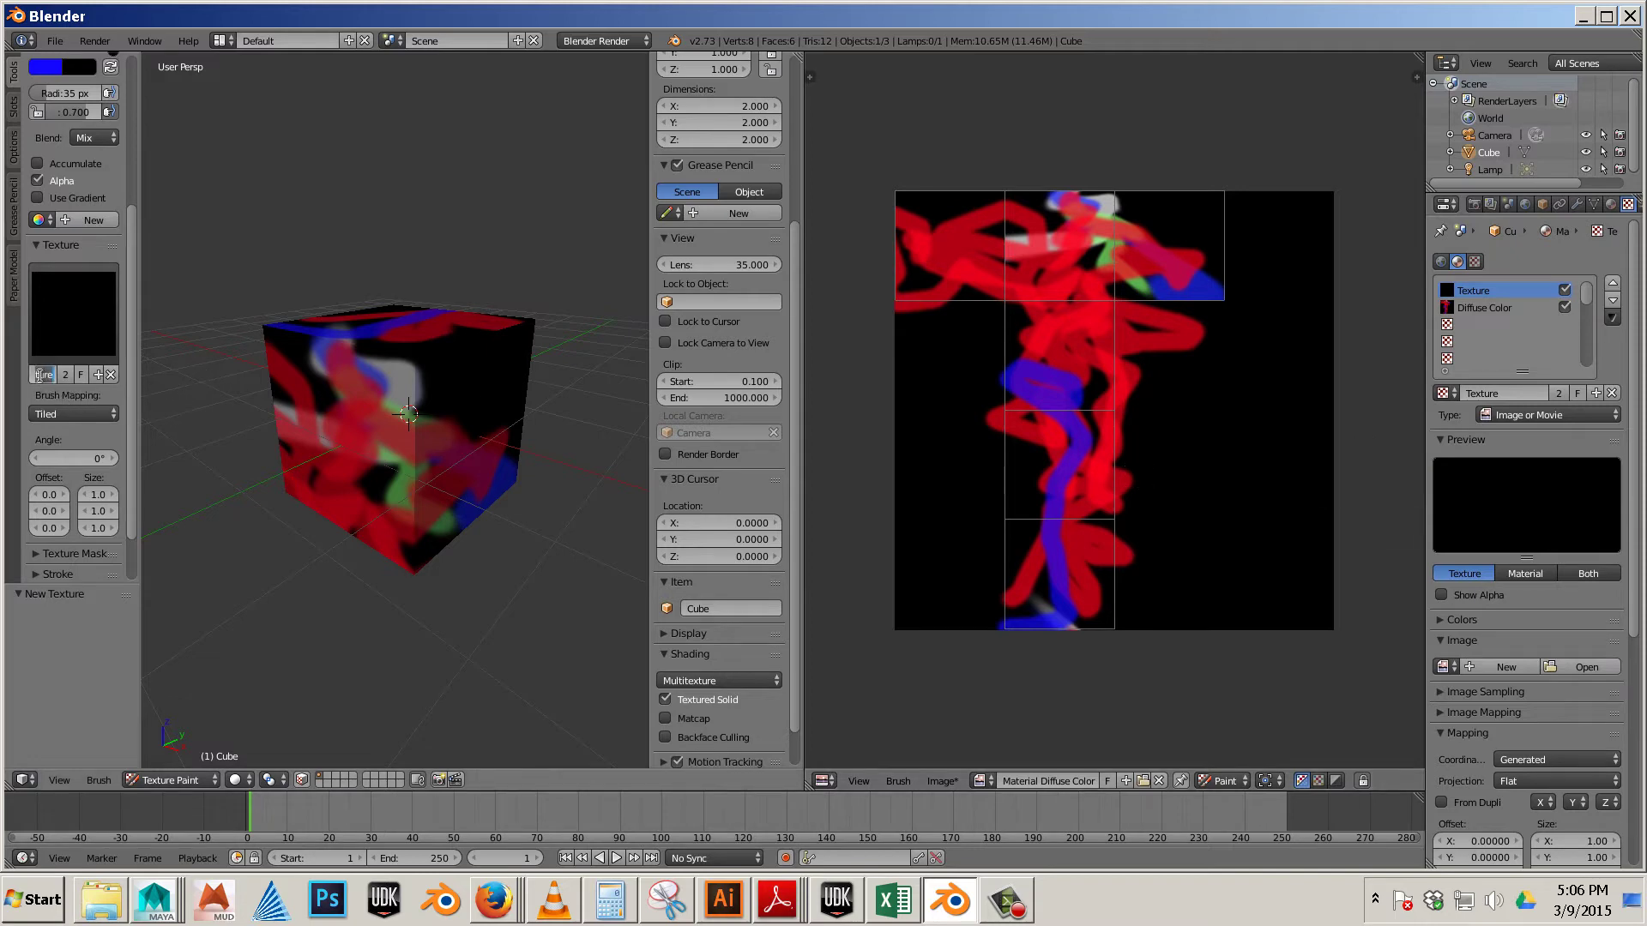
{"action": "type", "text": "BO"}
{"action": "key", "text": "BackSpace"}
{"action": "key", "text": "BackSpace"}
{"action": "type", "text": "OB"}
{"action": "key", "text": "Return"}
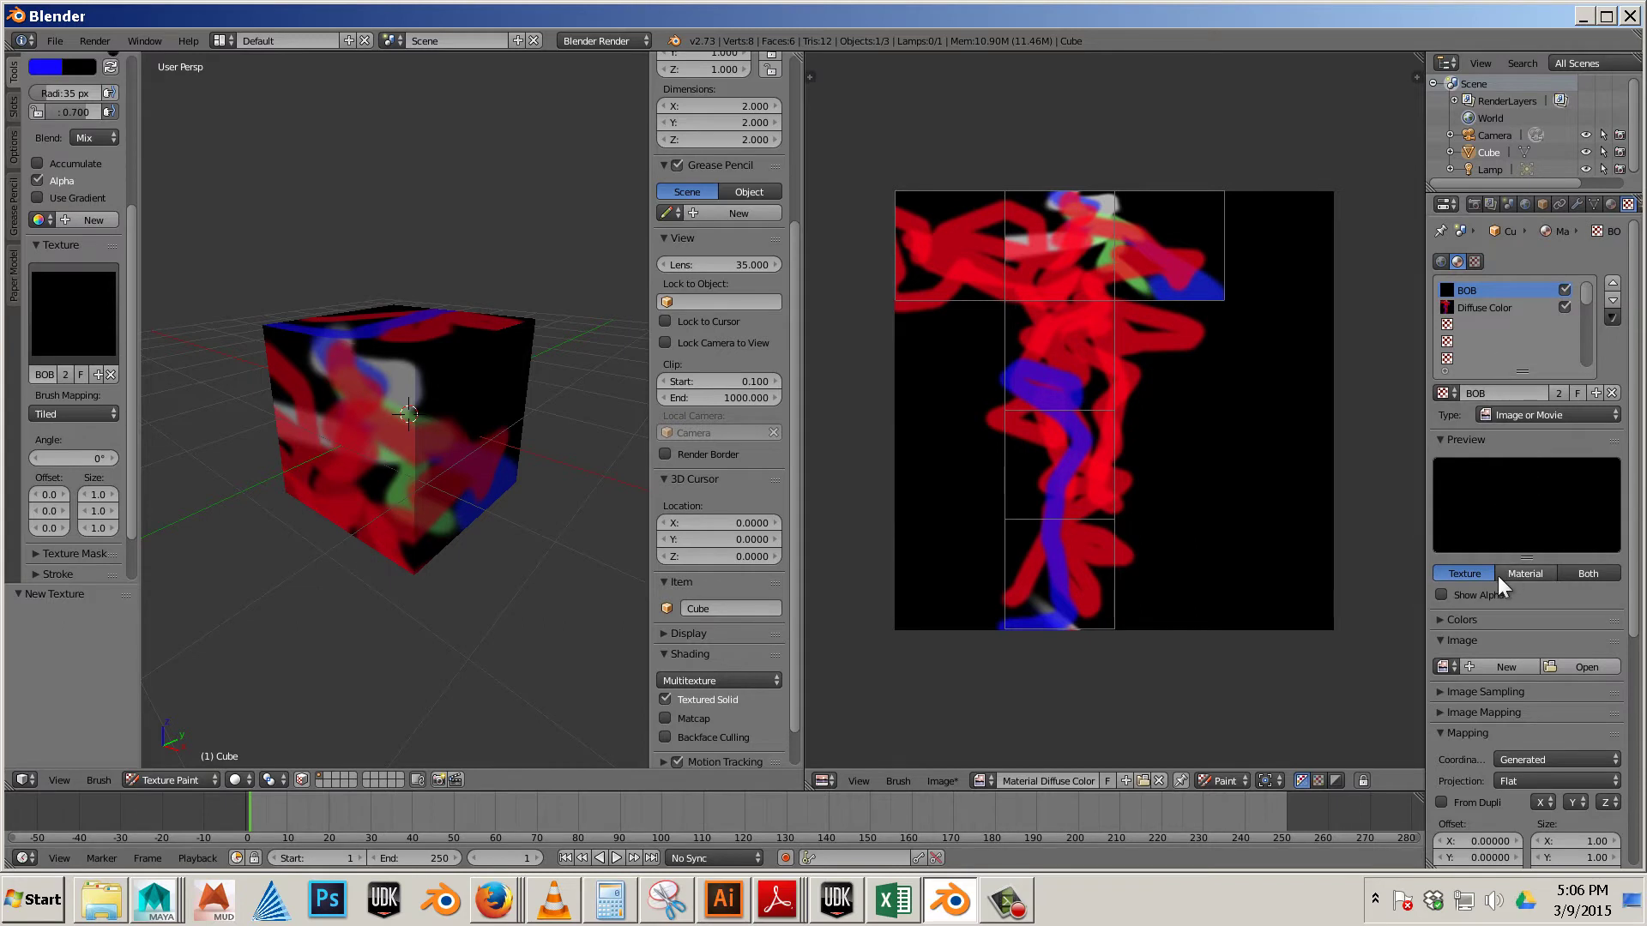
Set the BOB texture's type to Clouds.
{"action": "scroll", "coordinate": [1446, 700], "scroll_direction": "down", "scroll_amount": 2}
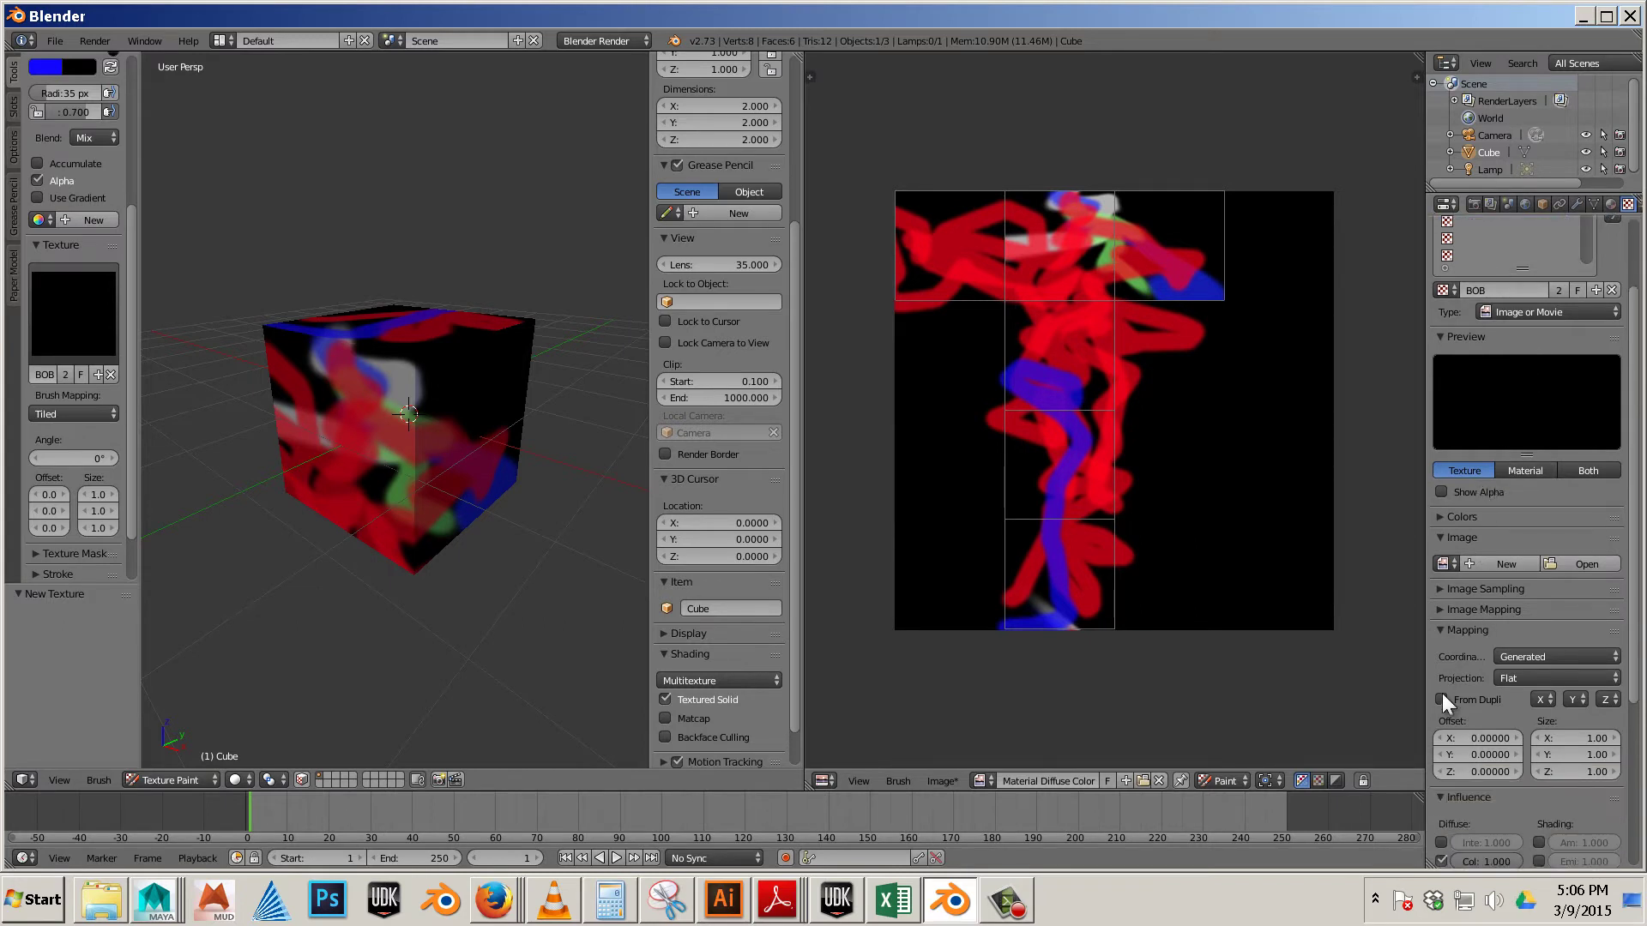
{"action": "scroll", "coordinate": [1442, 692], "scroll_direction": "up", "scroll_amount": 2}
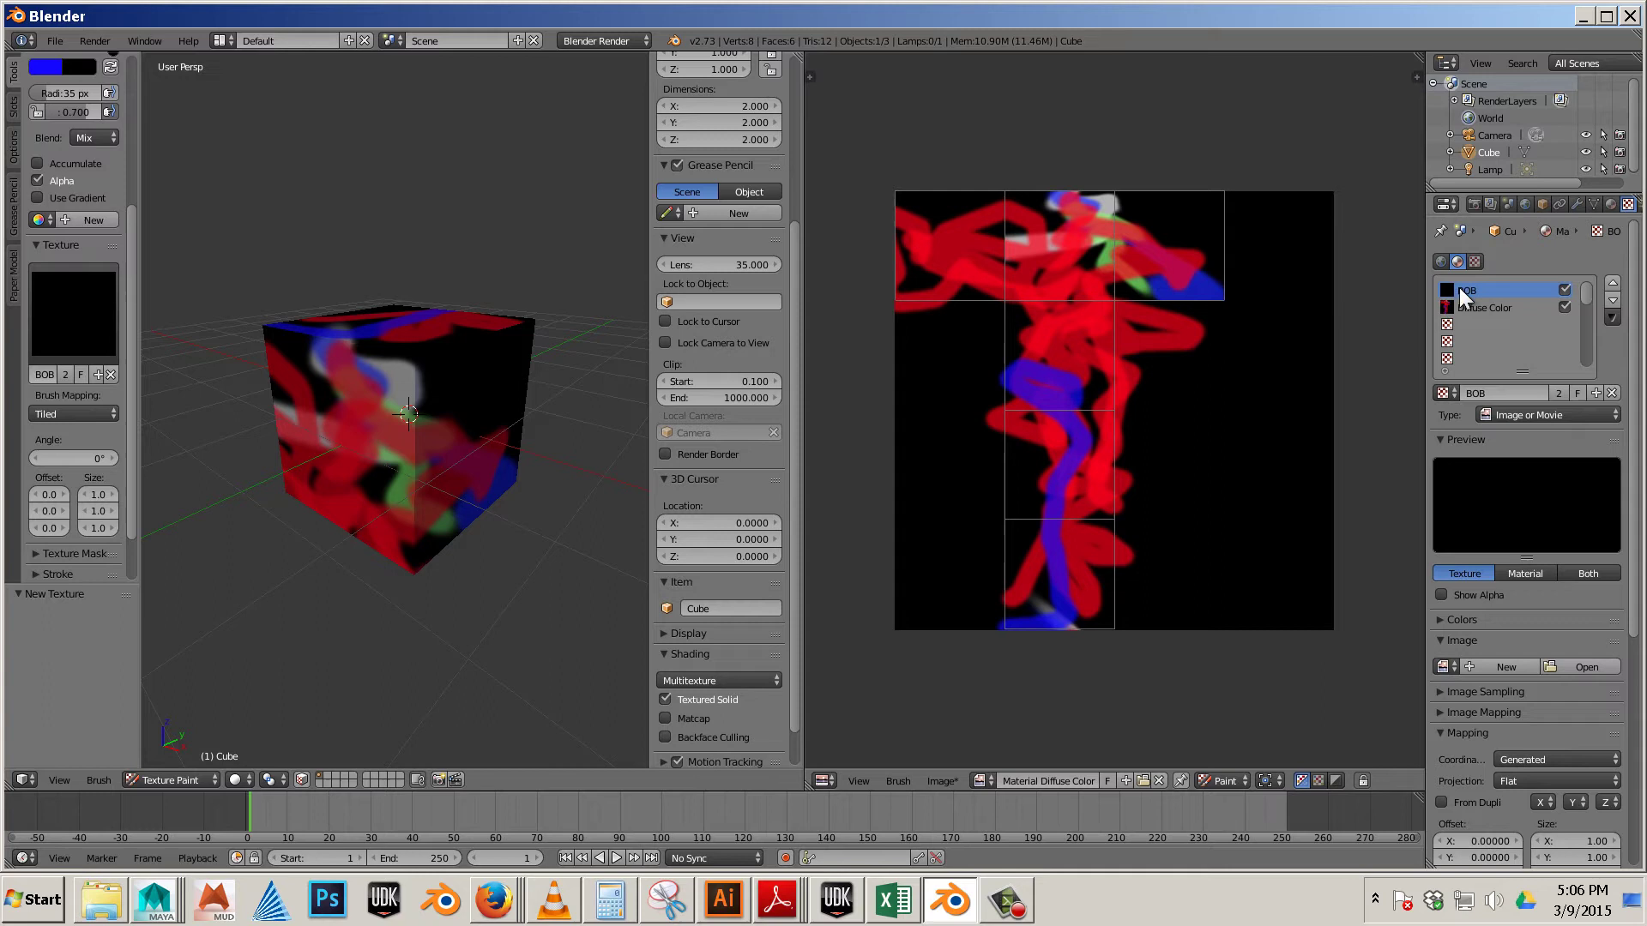
{"action": "left_click", "coordinate": [1511, 411]}
{"action": "left_click", "coordinate": [1519, 357]}
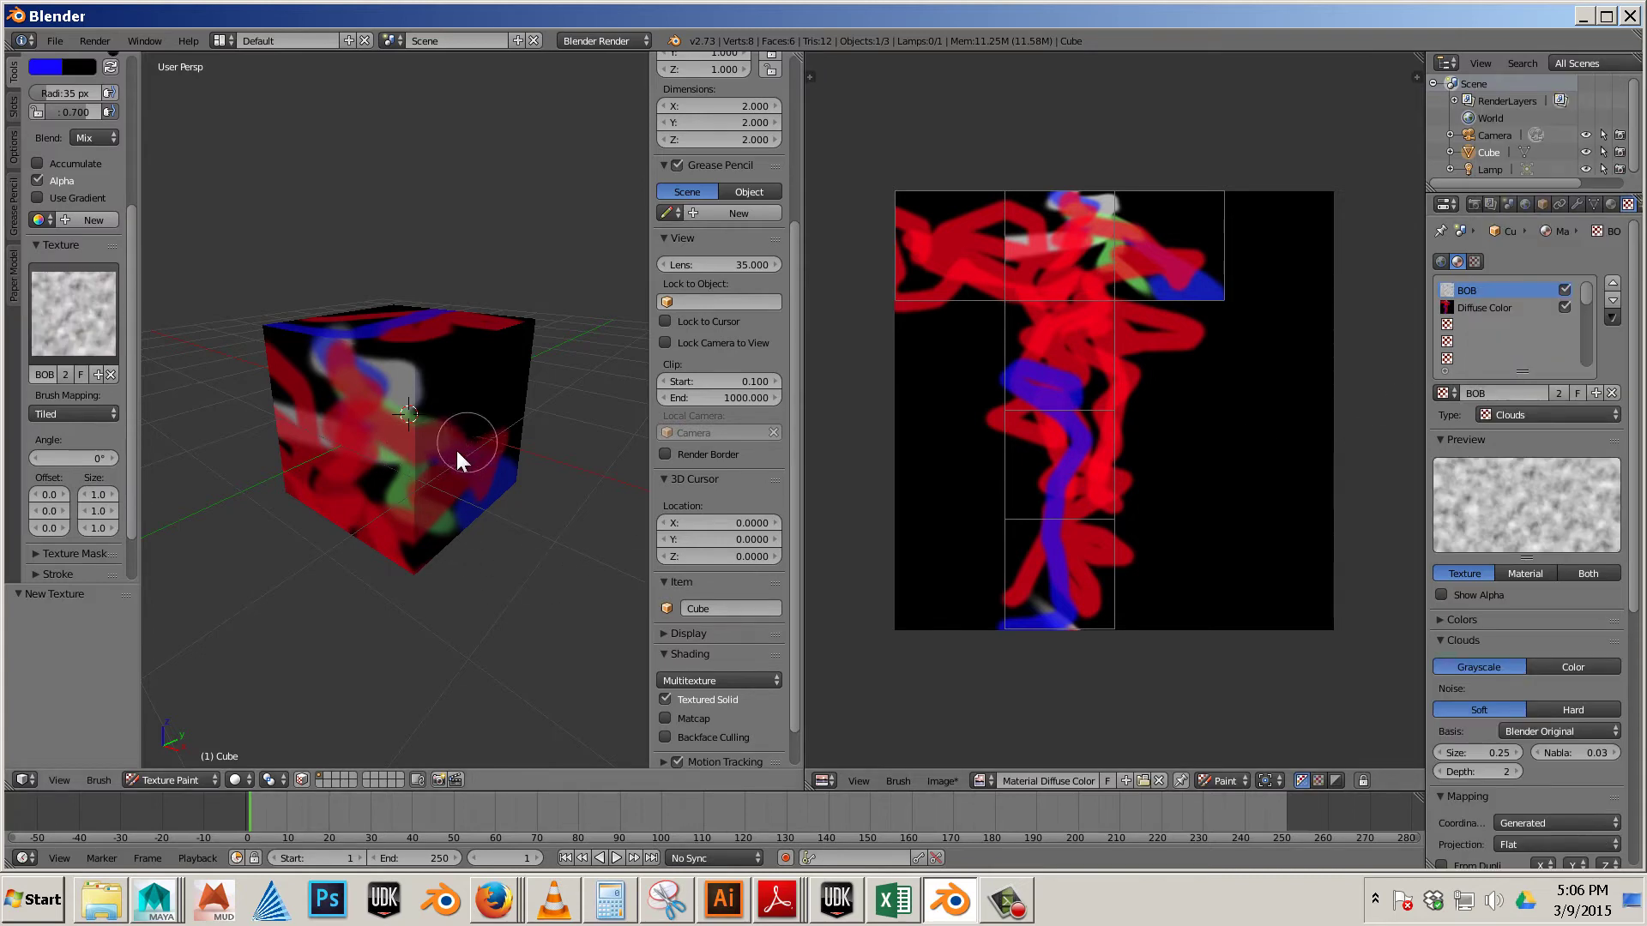
Enlarge the brush radius to 125 px and paint the blue cloud texture over the cube and its UV layout.
{"action": "key", "text": "bracketright"}
{"action": "key", "text": "bracketright"}
{"action": "key", "text": "bracketright"}
{"action": "key", "text": "bracketright"}
{"action": "key", "text": "bracketright"}
{"action": "key", "text": "bracketright"}
{"action": "key", "text": "bracketright"}
{"action": "key", "text": "bracketright"}
{"action": "key", "text": "bracketright"}
{"action": "key", "text": "bracketright"}
{"action": "key", "text": "bracketright"}
{"action": "key", "text": "bracketright"}
{"action": "mouse_move", "coordinate": [379, 448]}
{"action": "left_mouse_down"}
{"action": "mouse_move", "coordinate": [391, 494]}
{"action": "mouse_move", "coordinate": [485, 353]}
{"action": "mouse_move", "coordinate": [455, 483]}
{"action": "mouse_move", "coordinate": [363, 541]}
{"action": "mouse_move", "coordinate": [444, 386]}
{"action": "mouse_move", "coordinate": [337, 386]}
{"action": "left_mouse_up"}
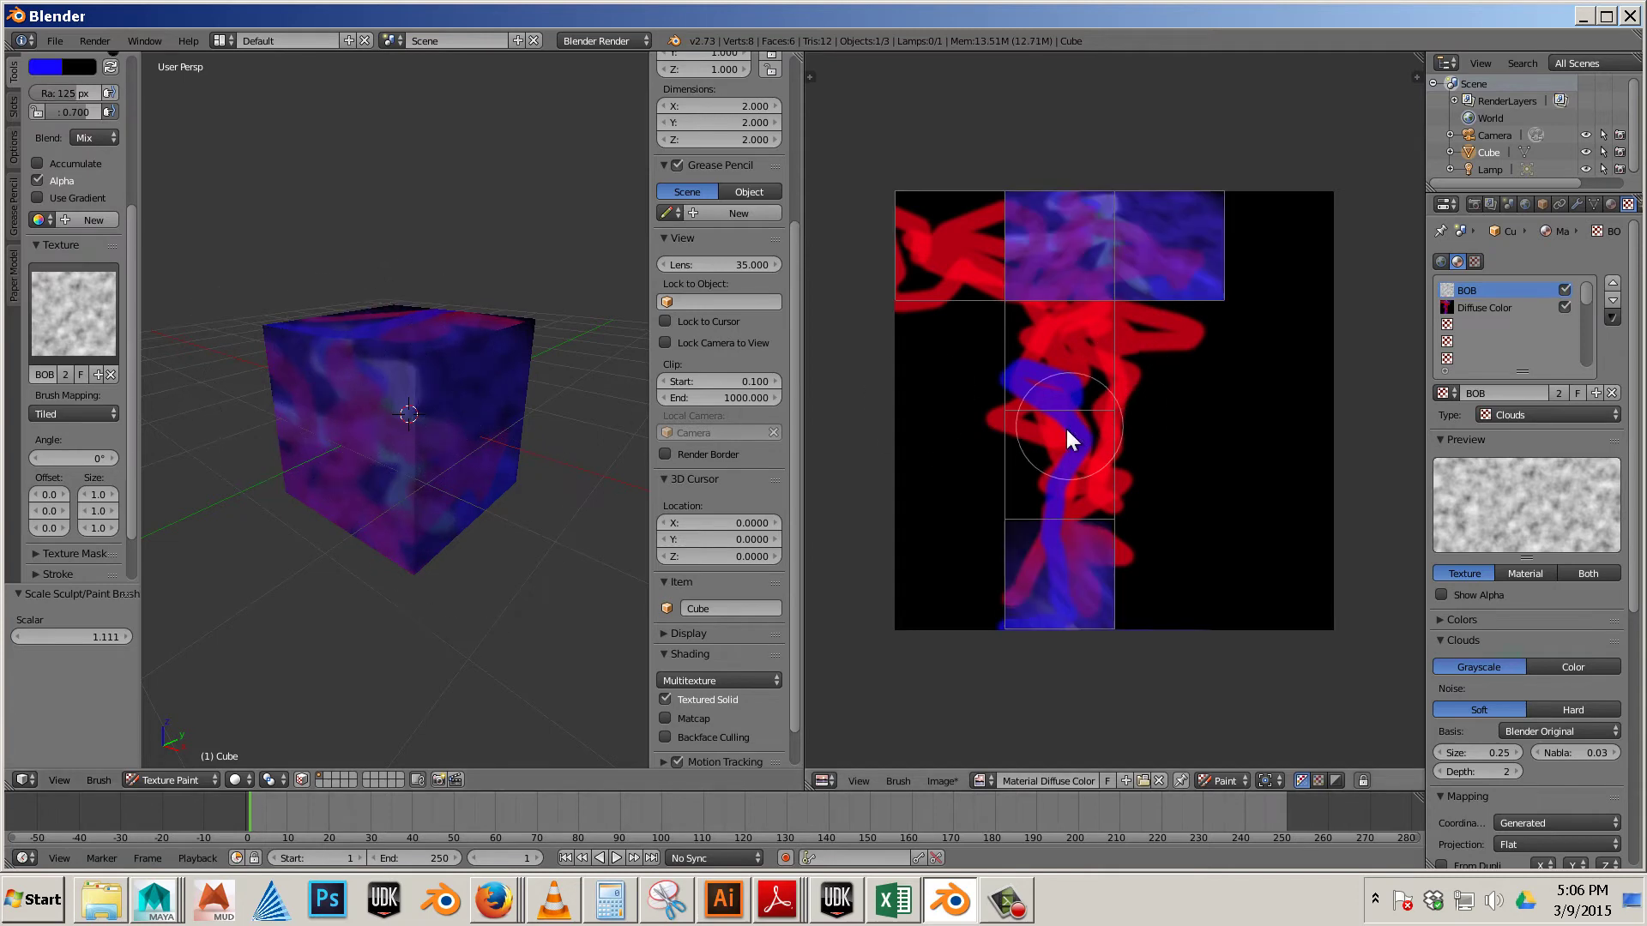
{"action": "mouse_move", "coordinate": [1008, 454]}
{"action": "left_mouse_down"}
{"action": "mouse_move", "coordinate": [1091, 408]}
{"action": "mouse_move", "coordinate": [1068, 323]}
{"action": "mouse_move", "coordinate": [1152, 231]}
{"action": "mouse_move", "coordinate": [966, 235]}
{"action": "mouse_move", "coordinate": [919, 217]}
{"action": "left_mouse_up"}
{"action": "mouse_move", "coordinate": [1038, 283]}
{"action": "left_mouse_down"}
{"action": "mouse_move", "coordinate": [913, 207]}
{"action": "mouse_move", "coordinate": [994, 272]}
{"action": "mouse_move", "coordinate": [1047, 527]}
{"action": "mouse_move", "coordinate": [1075, 558]}
{"action": "left_mouse_up"}
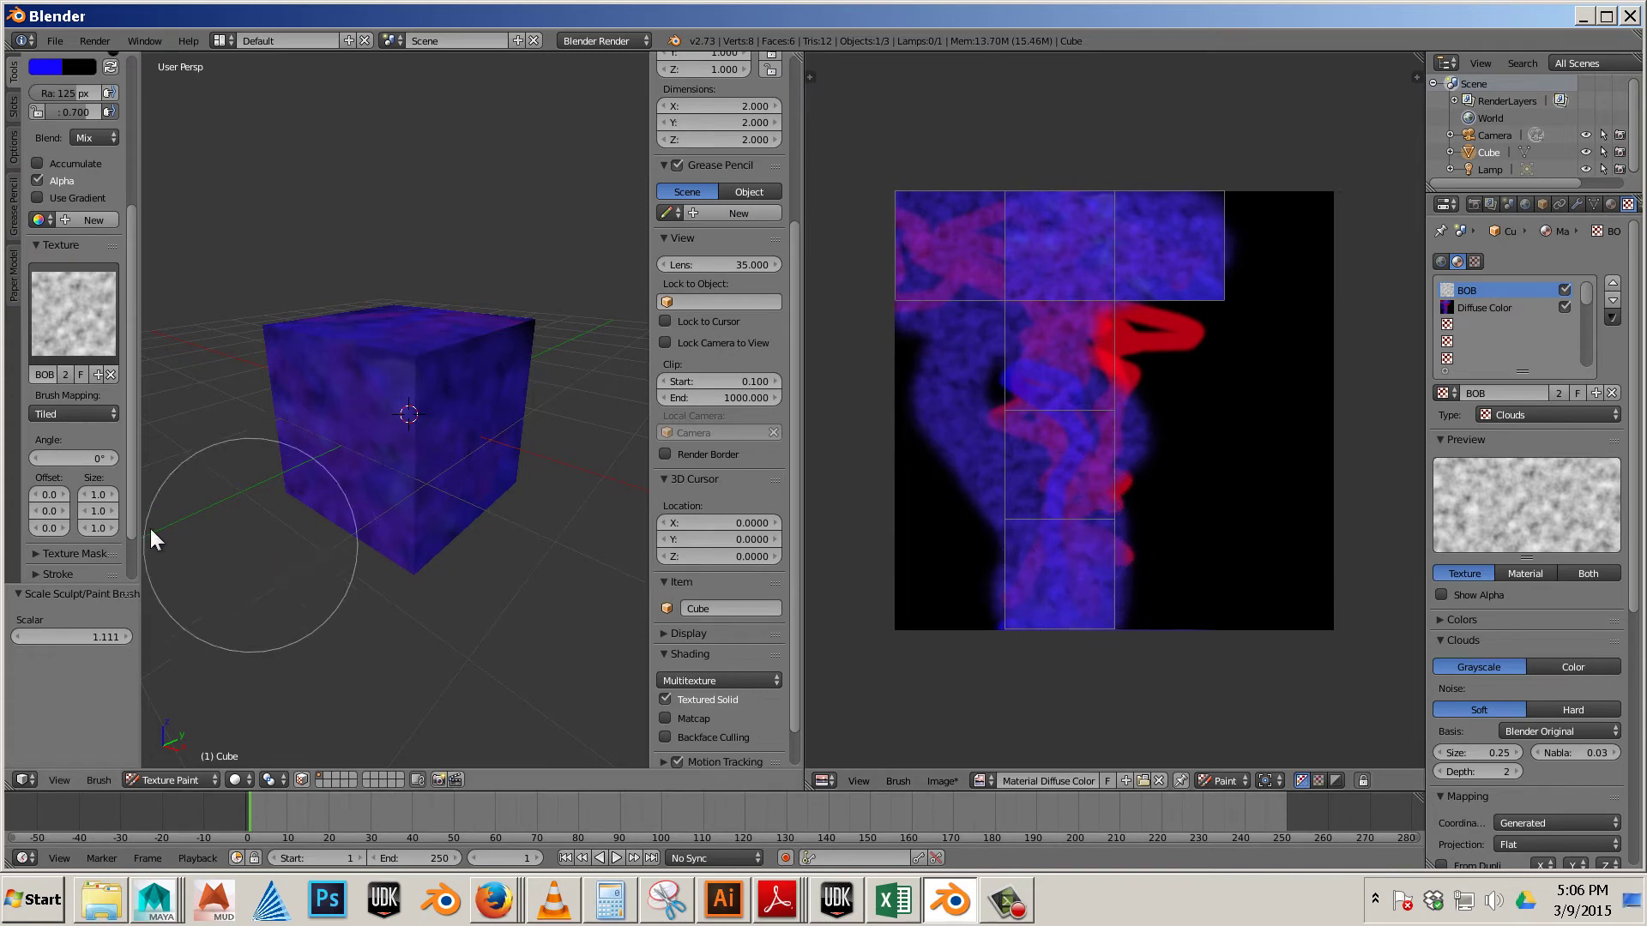
Set the brush's stroke method to Anchored.
{"action": "scroll", "coordinate": [48, 506], "scroll_direction": "down", "scroll_amount": 2}
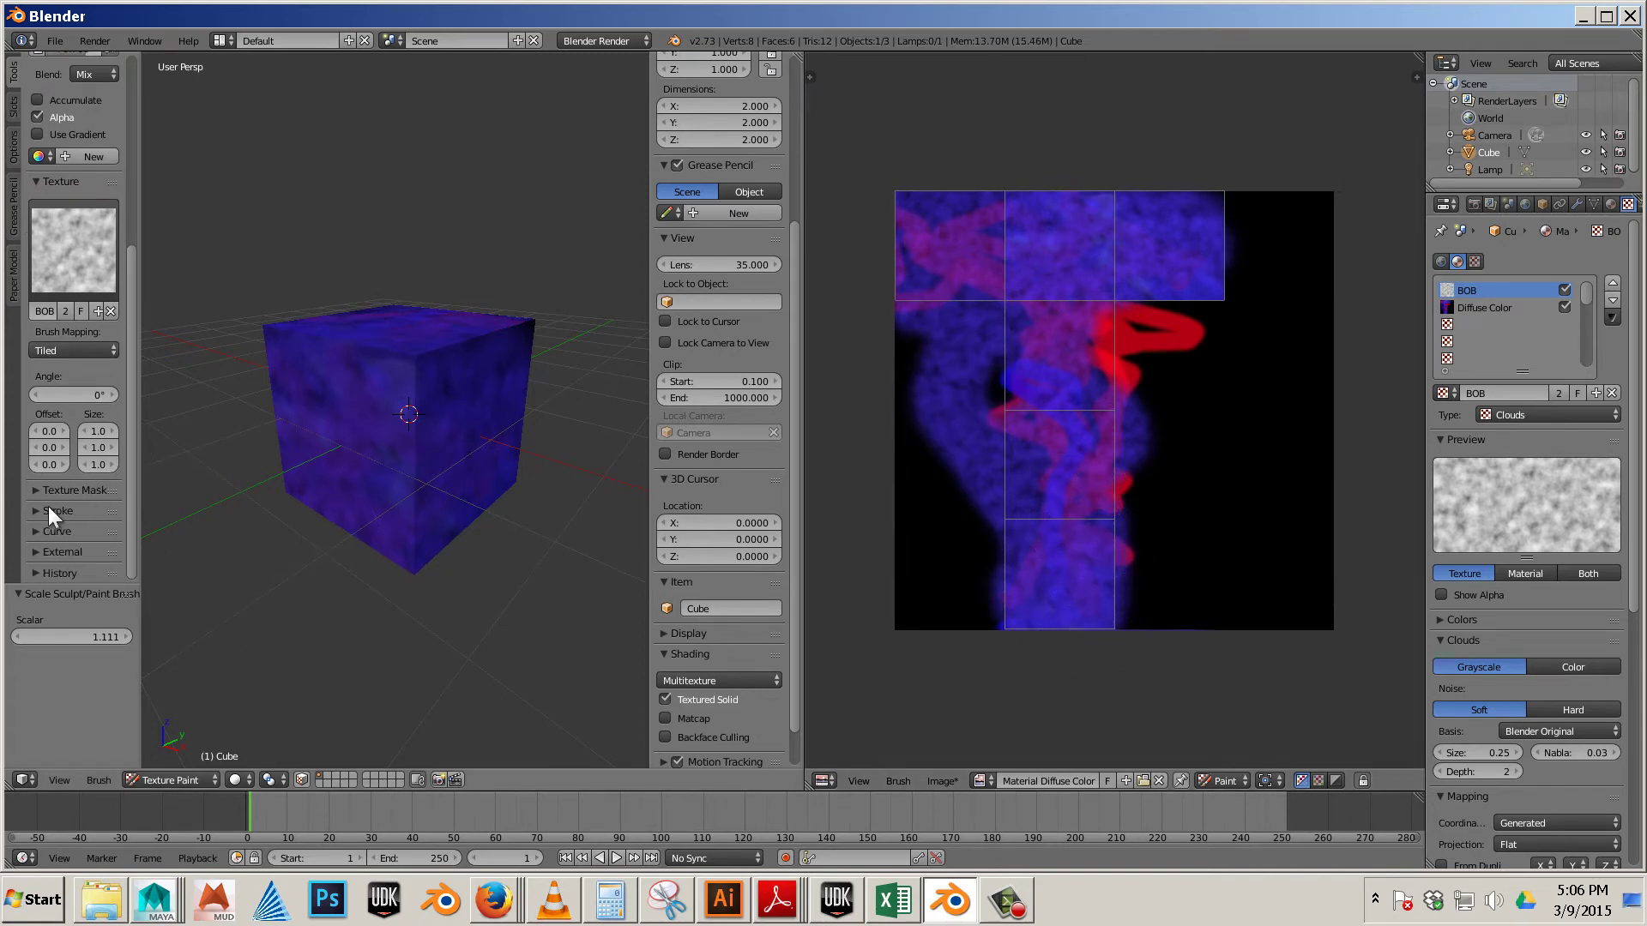
{"action": "left_click", "coordinate": [28, 508]}
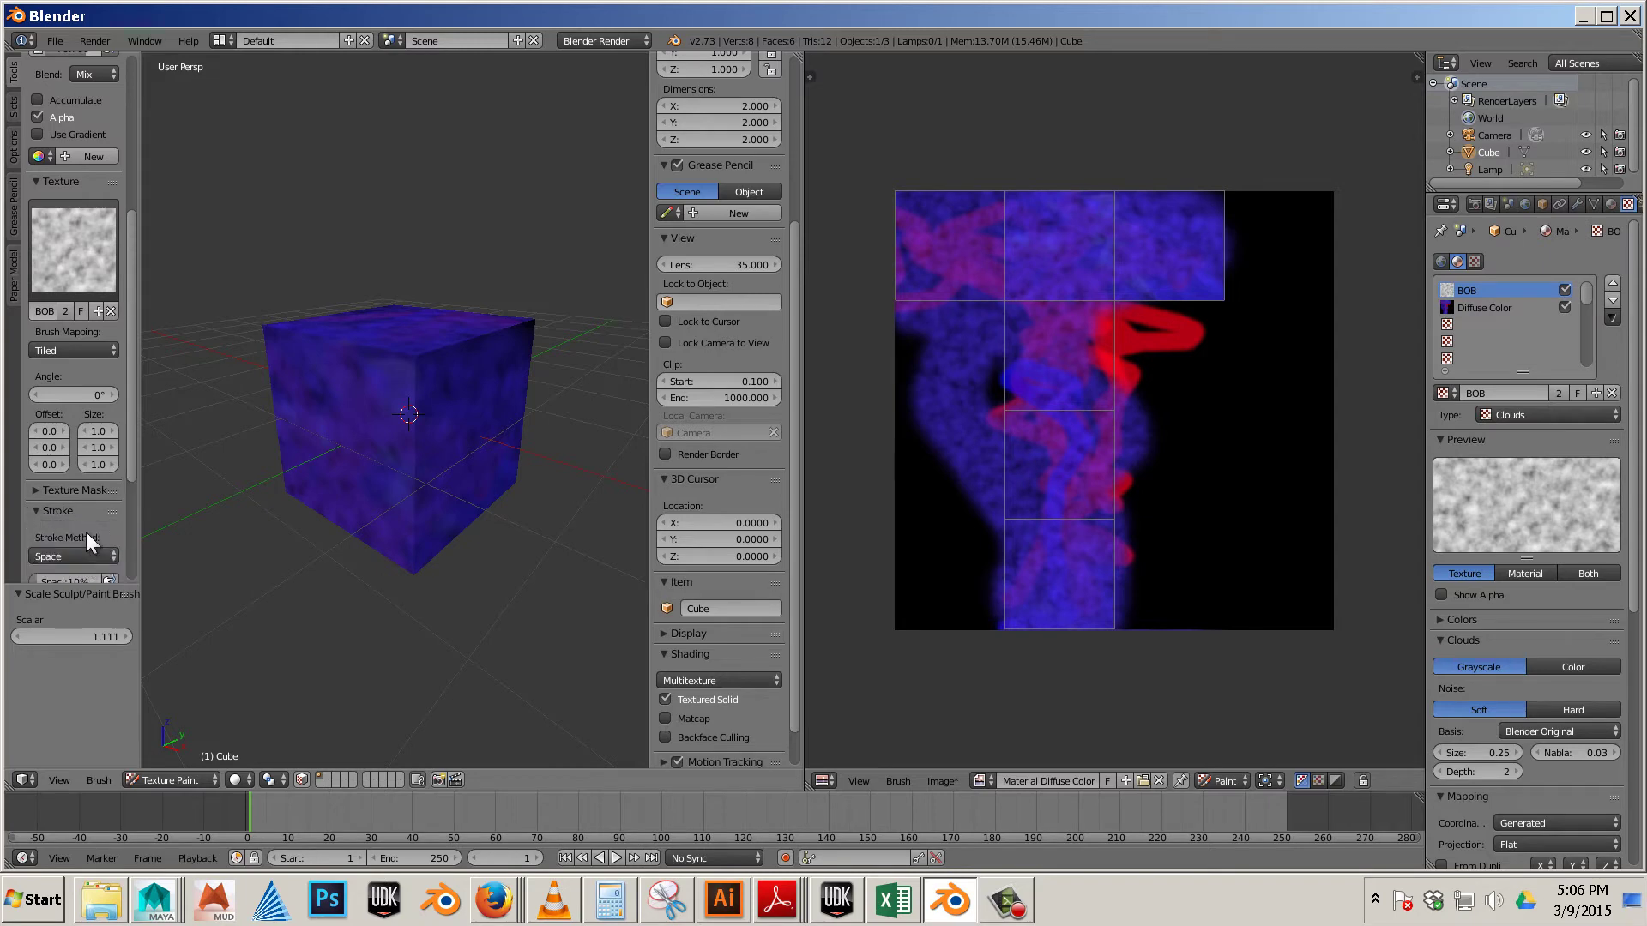
{"action": "scroll", "coordinate": [86, 531], "scroll_direction": "down", "scroll_amount": 2}
{"action": "left_click", "coordinate": [100, 485]}
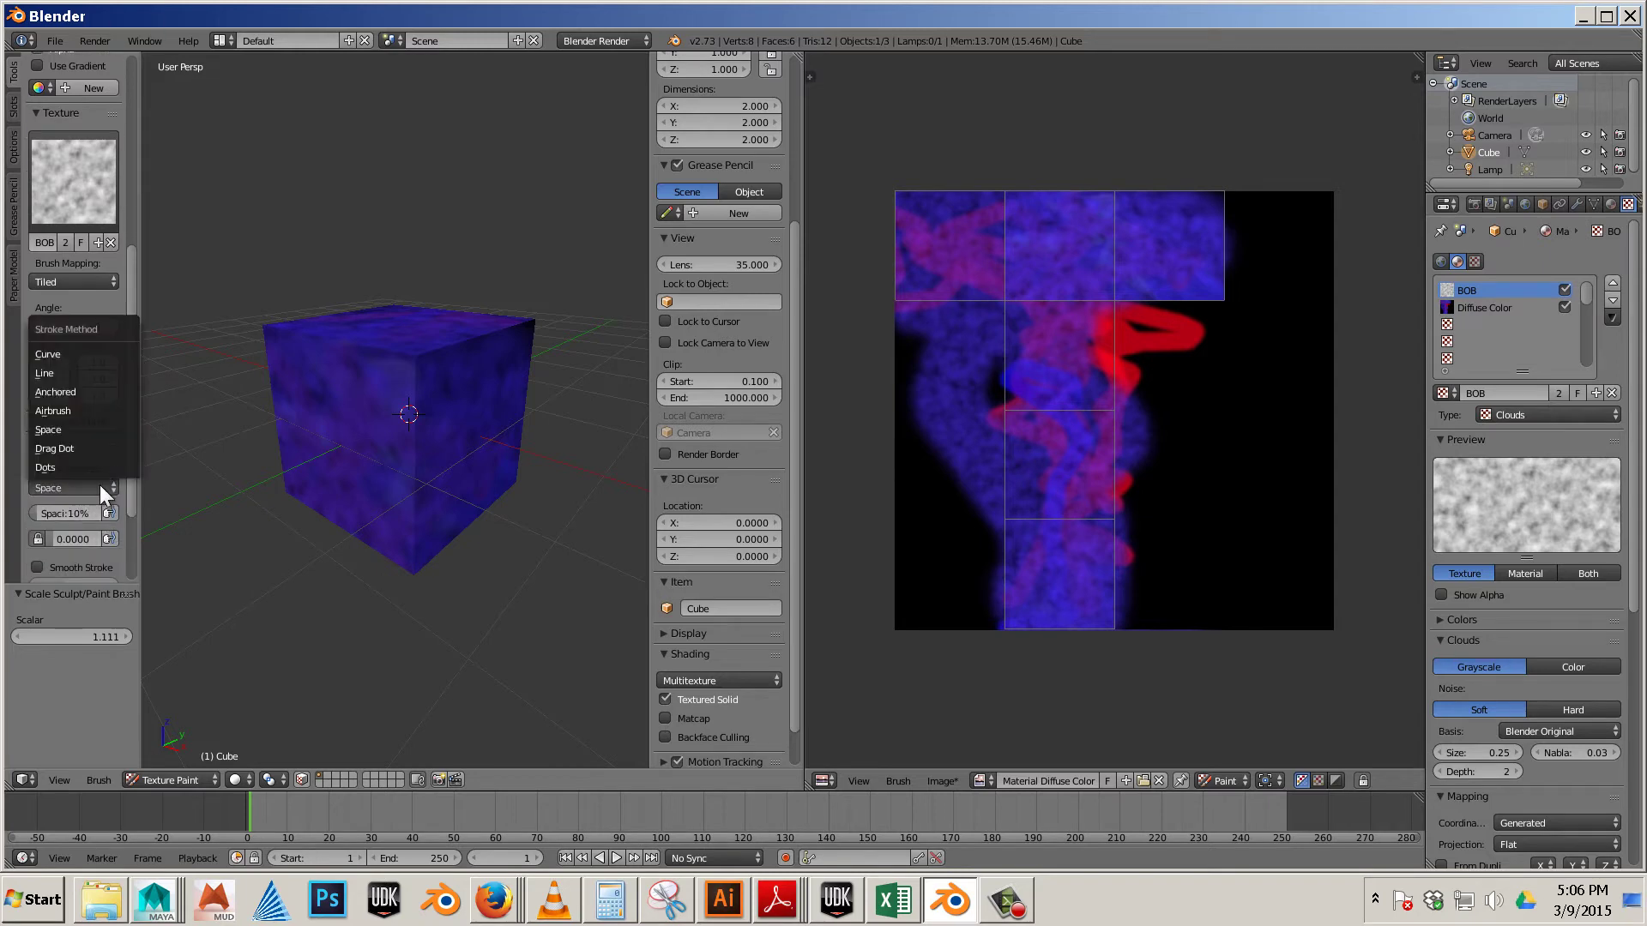
{"action": "left_click", "coordinate": [86, 390]}
Stamp large anchored blue cloud strokes over the cube and across the UV layout on the texture image.
{"action": "mouse_move", "coordinate": [373, 399]}
{"action": "left_mouse_down"}
{"action": "mouse_move", "coordinate": [405, 614]}
{"action": "mouse_move", "coordinate": [470, 383]}
{"action": "mouse_move", "coordinate": [754, 489]}
{"action": "left_mouse_up"}
{"action": "mouse_move", "coordinate": [1054, 389]}
{"action": "left_mouse_down"}
{"action": "mouse_move", "coordinate": [1124, 523]}
{"action": "mouse_move", "coordinate": [1183, 429]}
{"action": "left_mouse_up"}
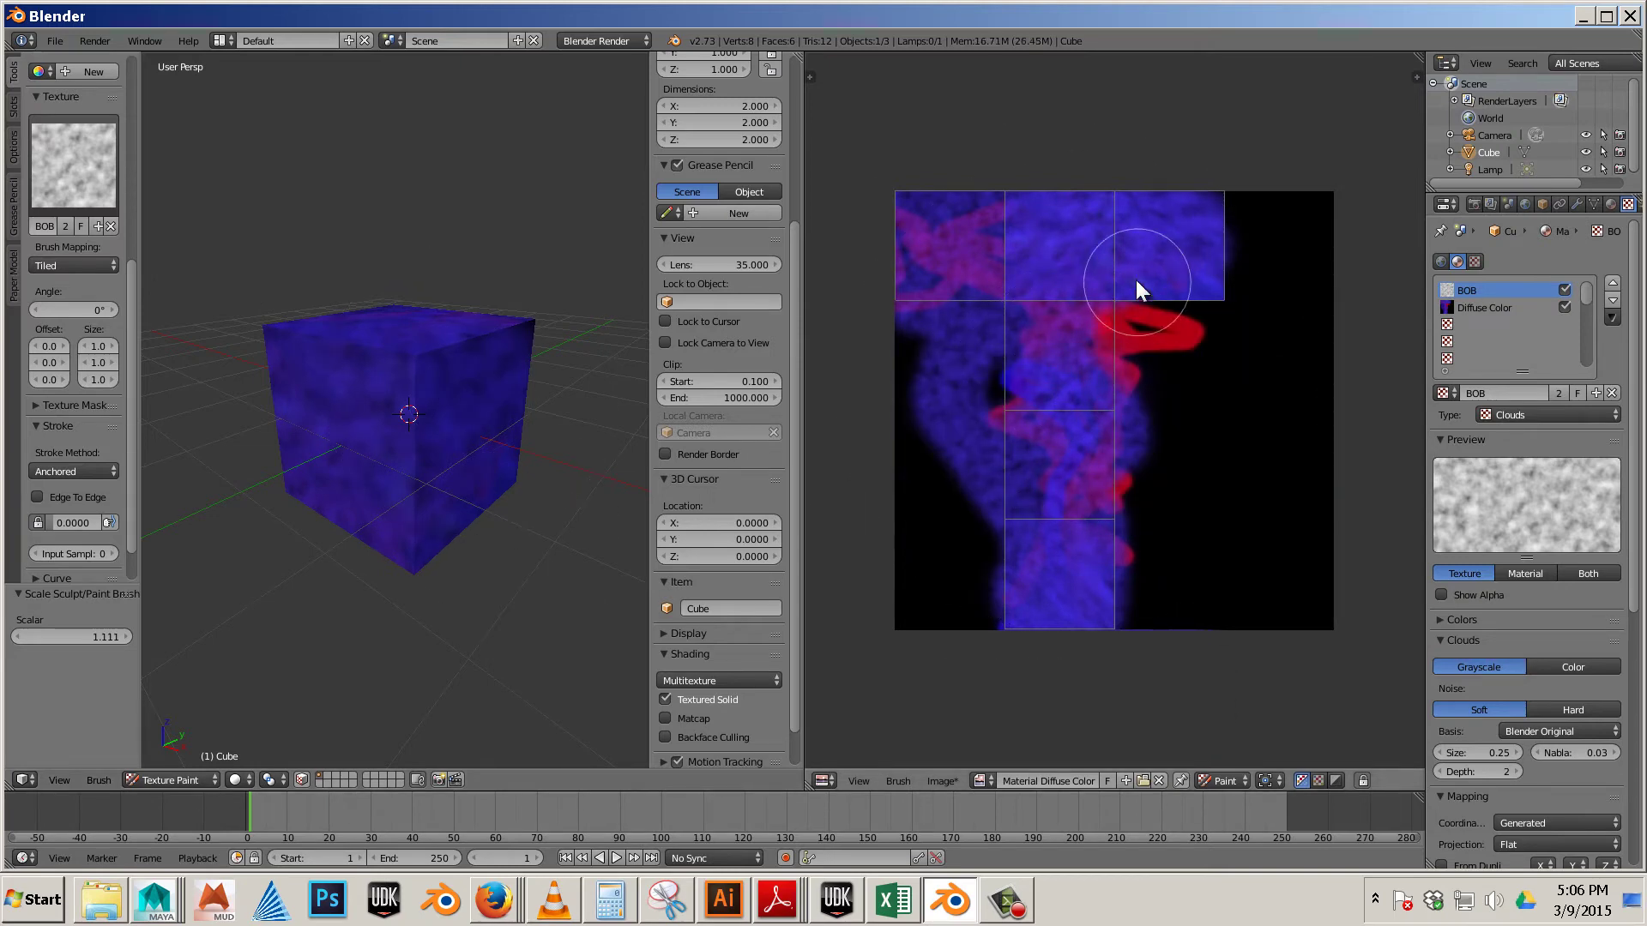
{"action": "left_click_drag", "start_coordinate": [1136, 280], "coordinate": [1163, 455]}
{"action": "mouse_move", "coordinate": [938, 264]}
{"action": "left_mouse_down"}
{"action": "mouse_move", "coordinate": [1070, 532]}
{"action": "mouse_move", "coordinate": [1062, 410]}
{"action": "mouse_move", "coordinate": [1107, 667]}
{"action": "mouse_move", "coordinate": [1079, 645]}
{"action": "left_mouse_up"}
{"action": "scroll", "coordinate": [933, 257], "scroll_direction": "down", "scroll_amount": 1}
{"action": "scroll", "coordinate": [1064, 630], "scroll_direction": "up", "scroll_amount": 1}
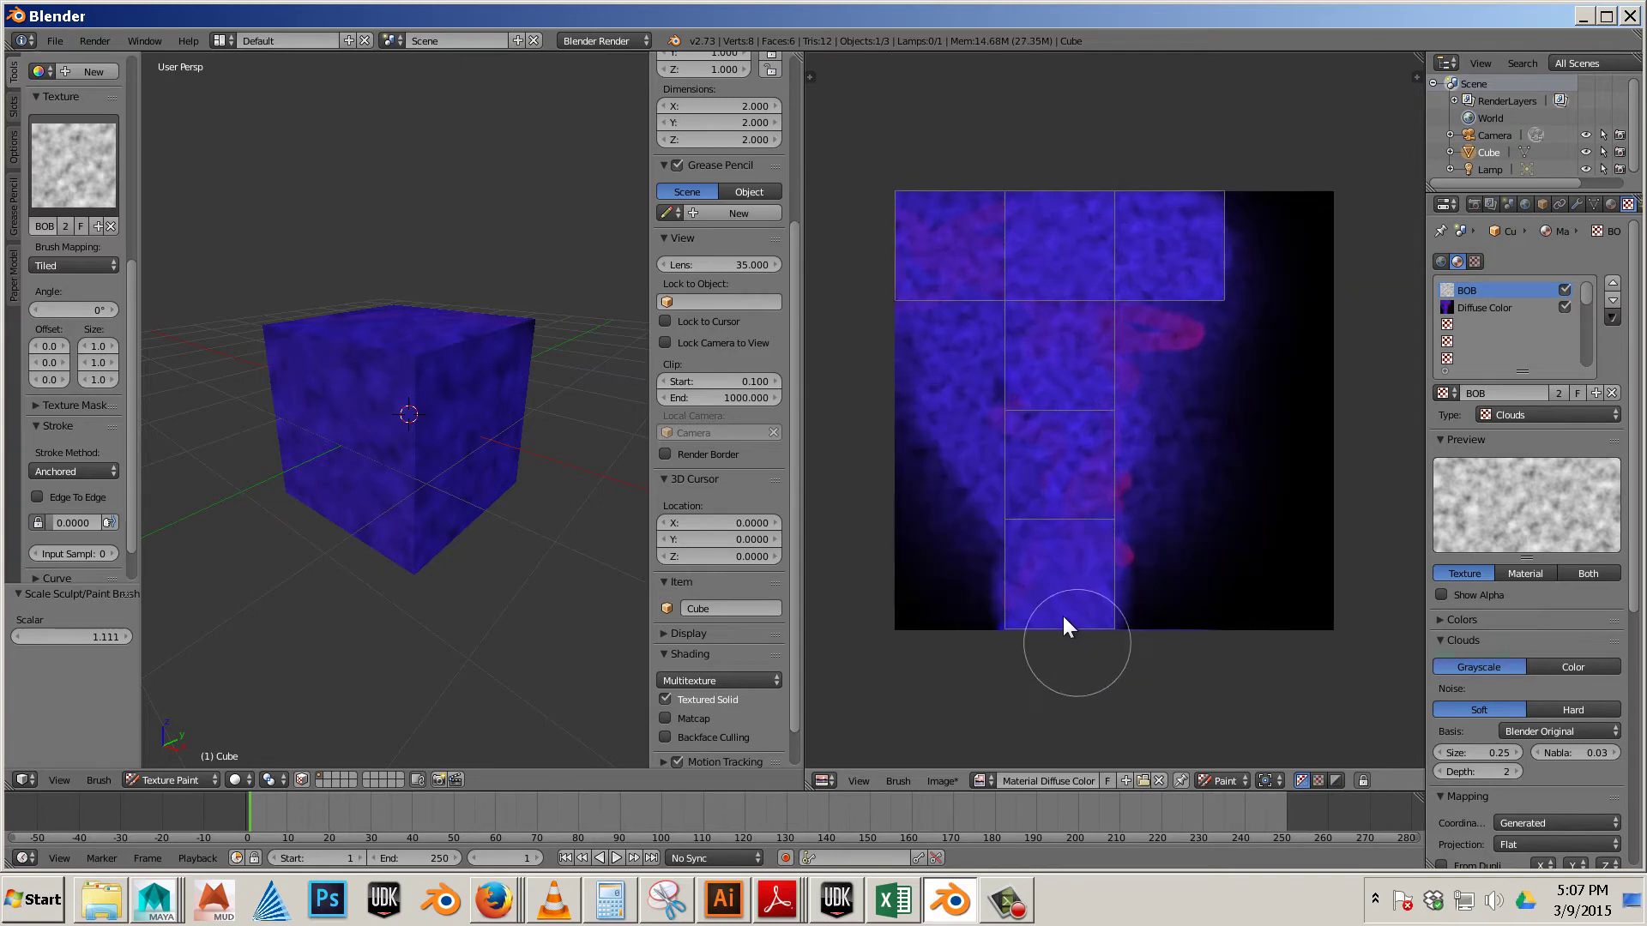
{"action": "mouse_move", "coordinate": [1057, 580]}
{"action": "left_mouse_down"}
{"action": "mouse_move", "coordinate": [1125, 805]}
{"action": "mouse_move", "coordinate": [1101, 781]}
{"action": "left_mouse_up"}
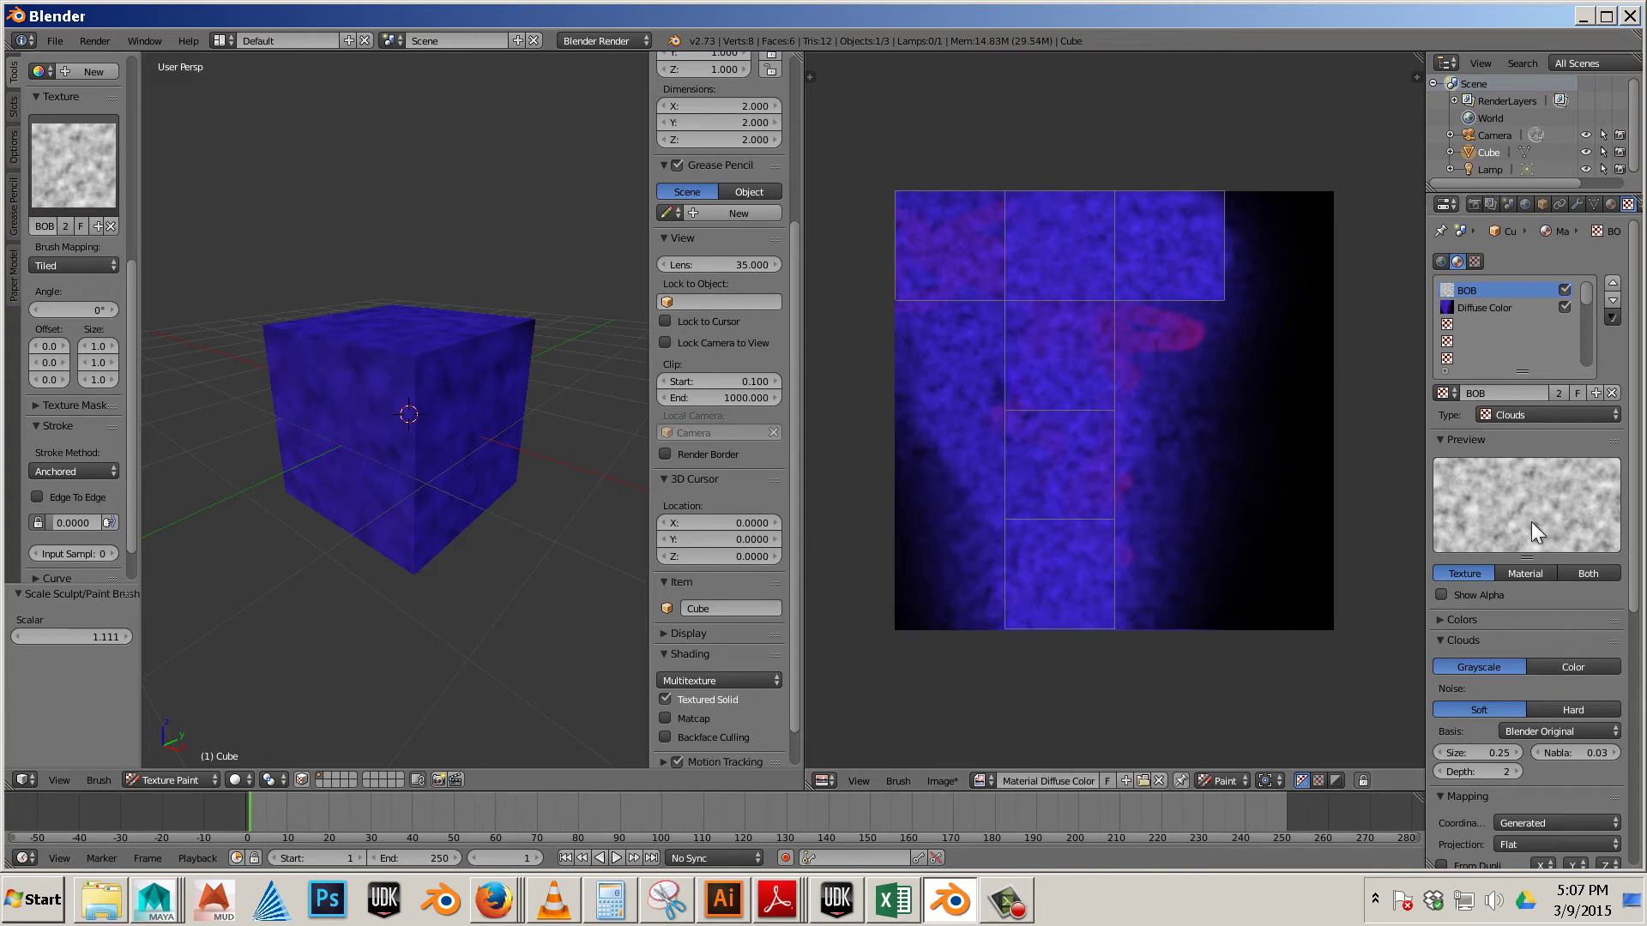
Change the BOB texture's type to Image or Movie and load rock_1001.png from the Desktop folder.
{"action": "left_click", "coordinate": [1527, 416]}
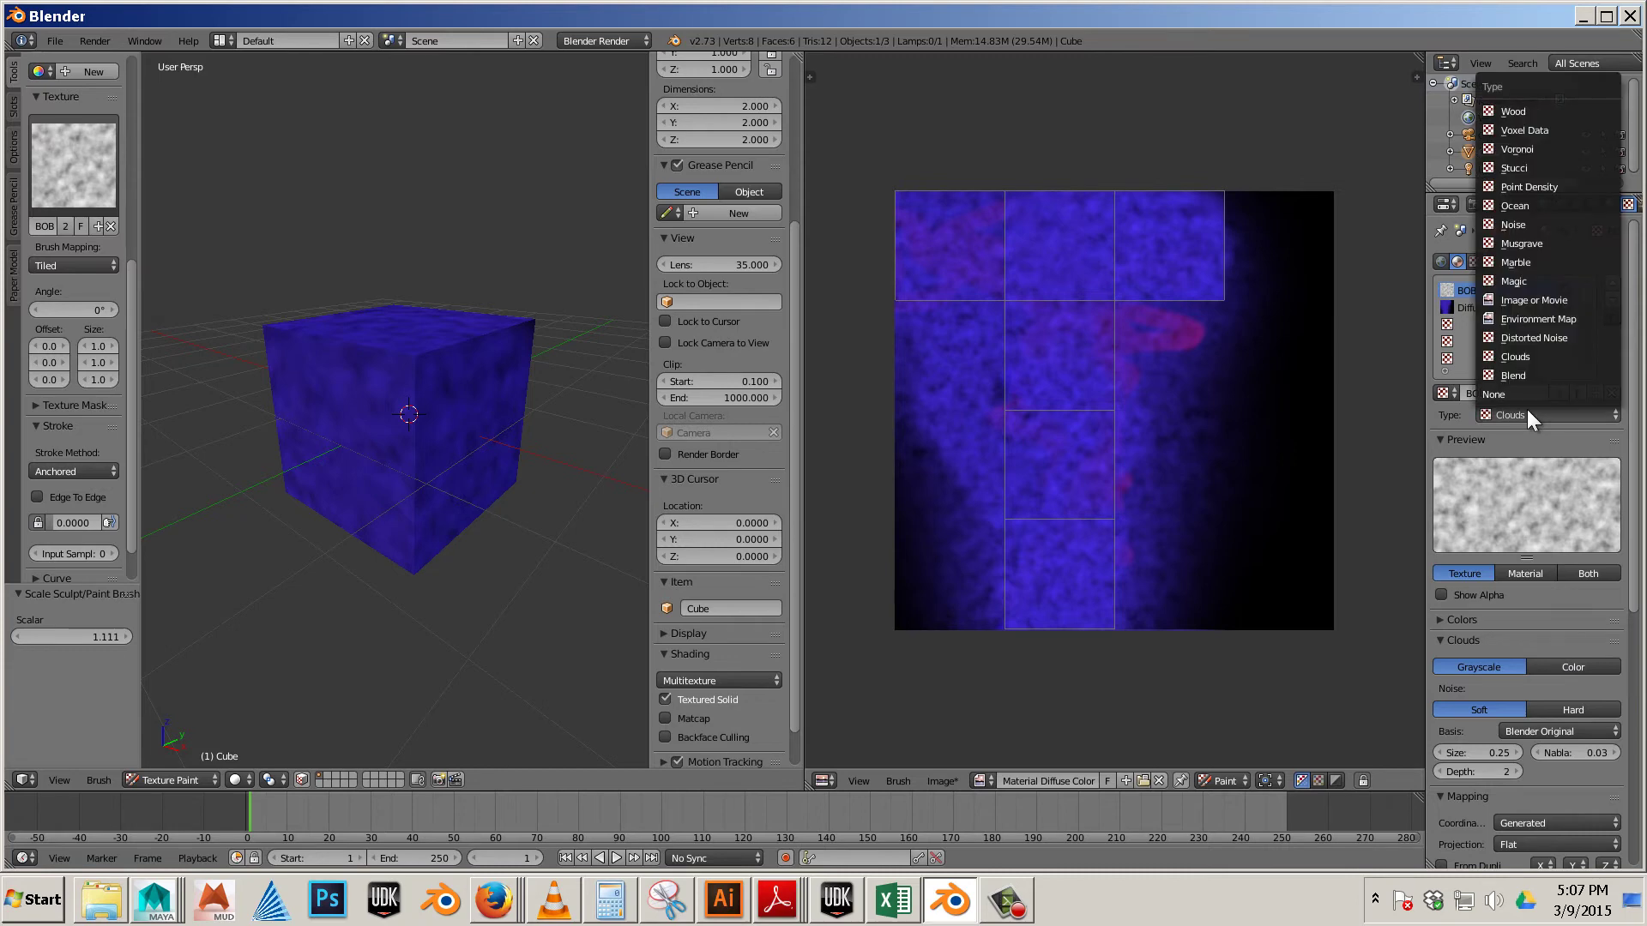
{"action": "left_click", "coordinate": [1526, 302]}
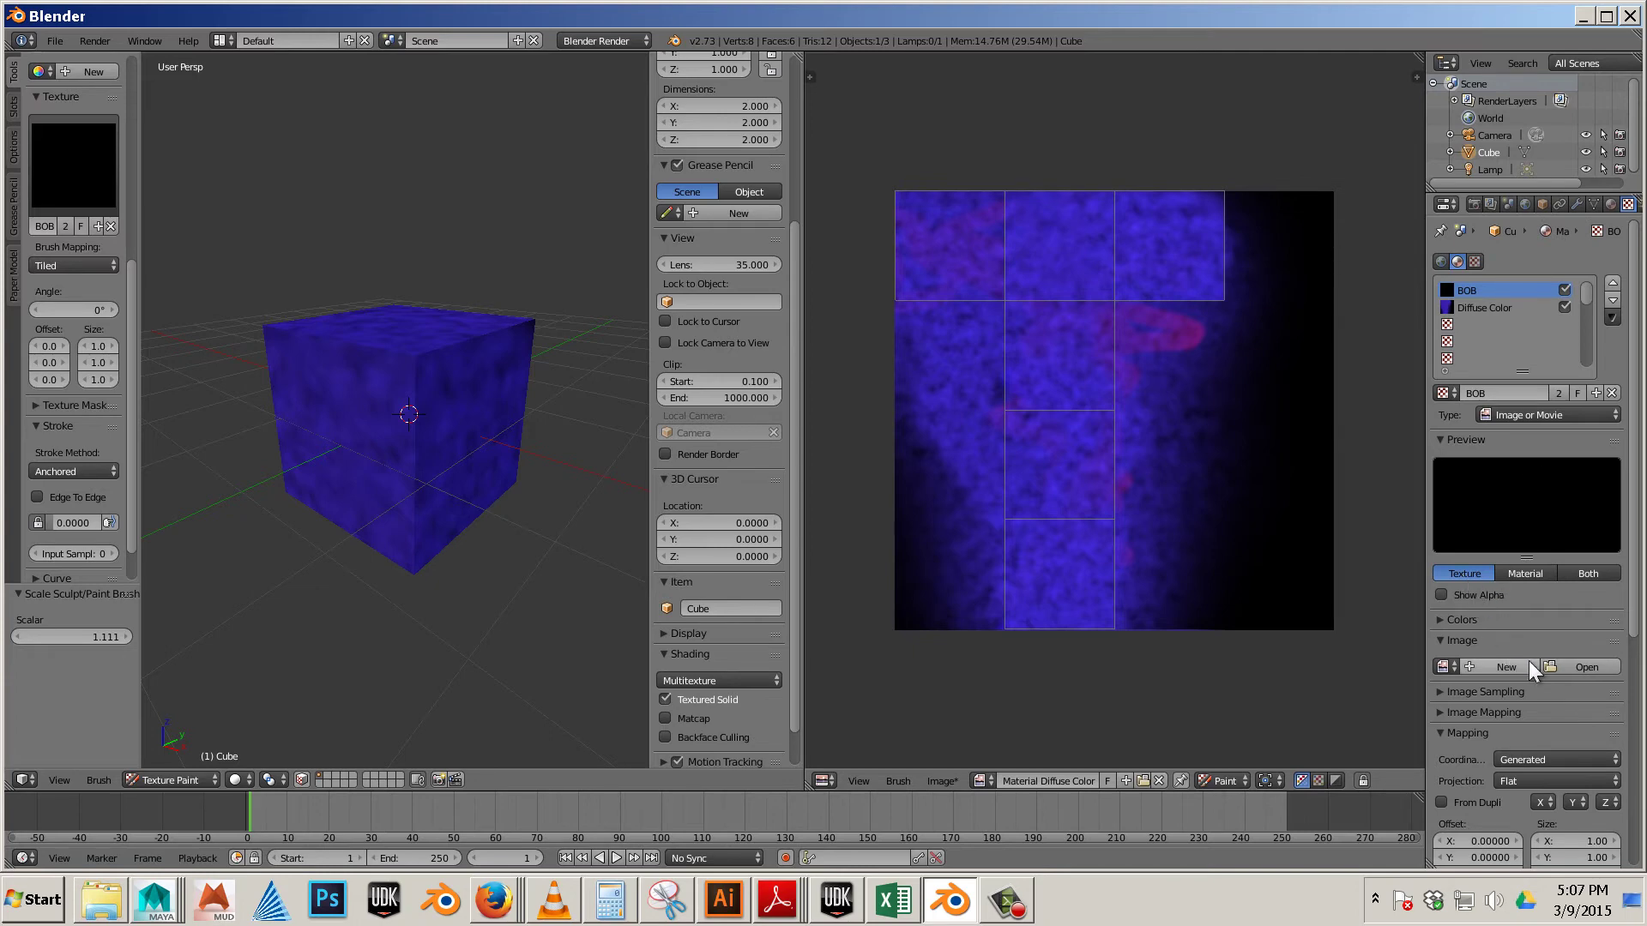
{"action": "left_click", "coordinate": [1574, 666]}
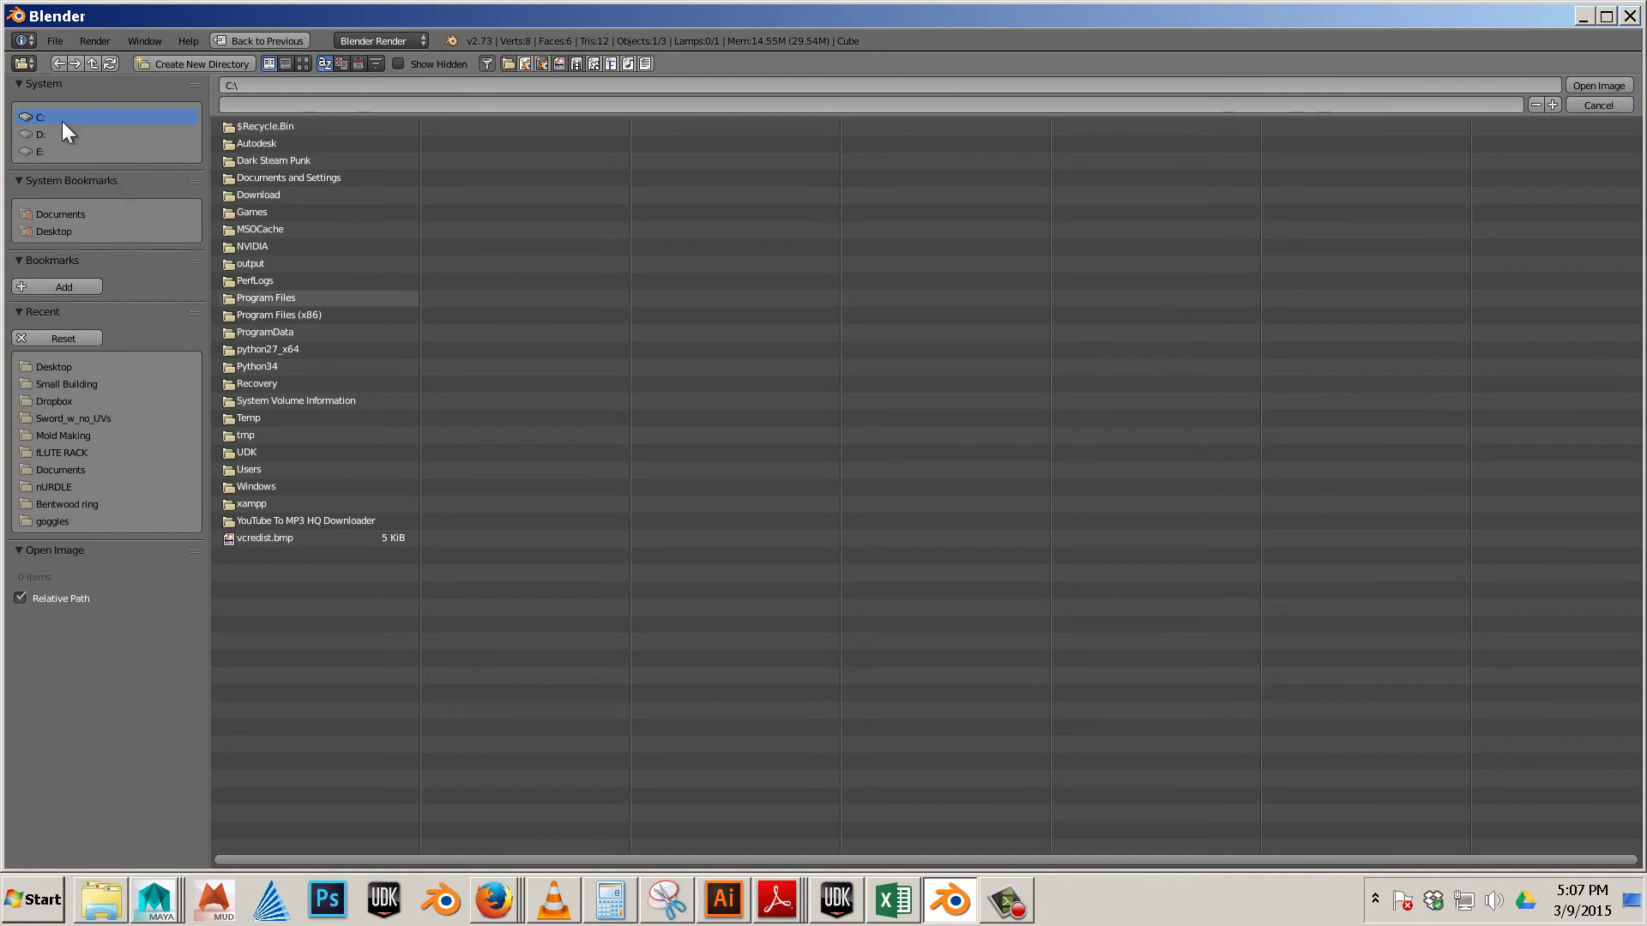
{"action": "left_click", "coordinate": [52, 227]}
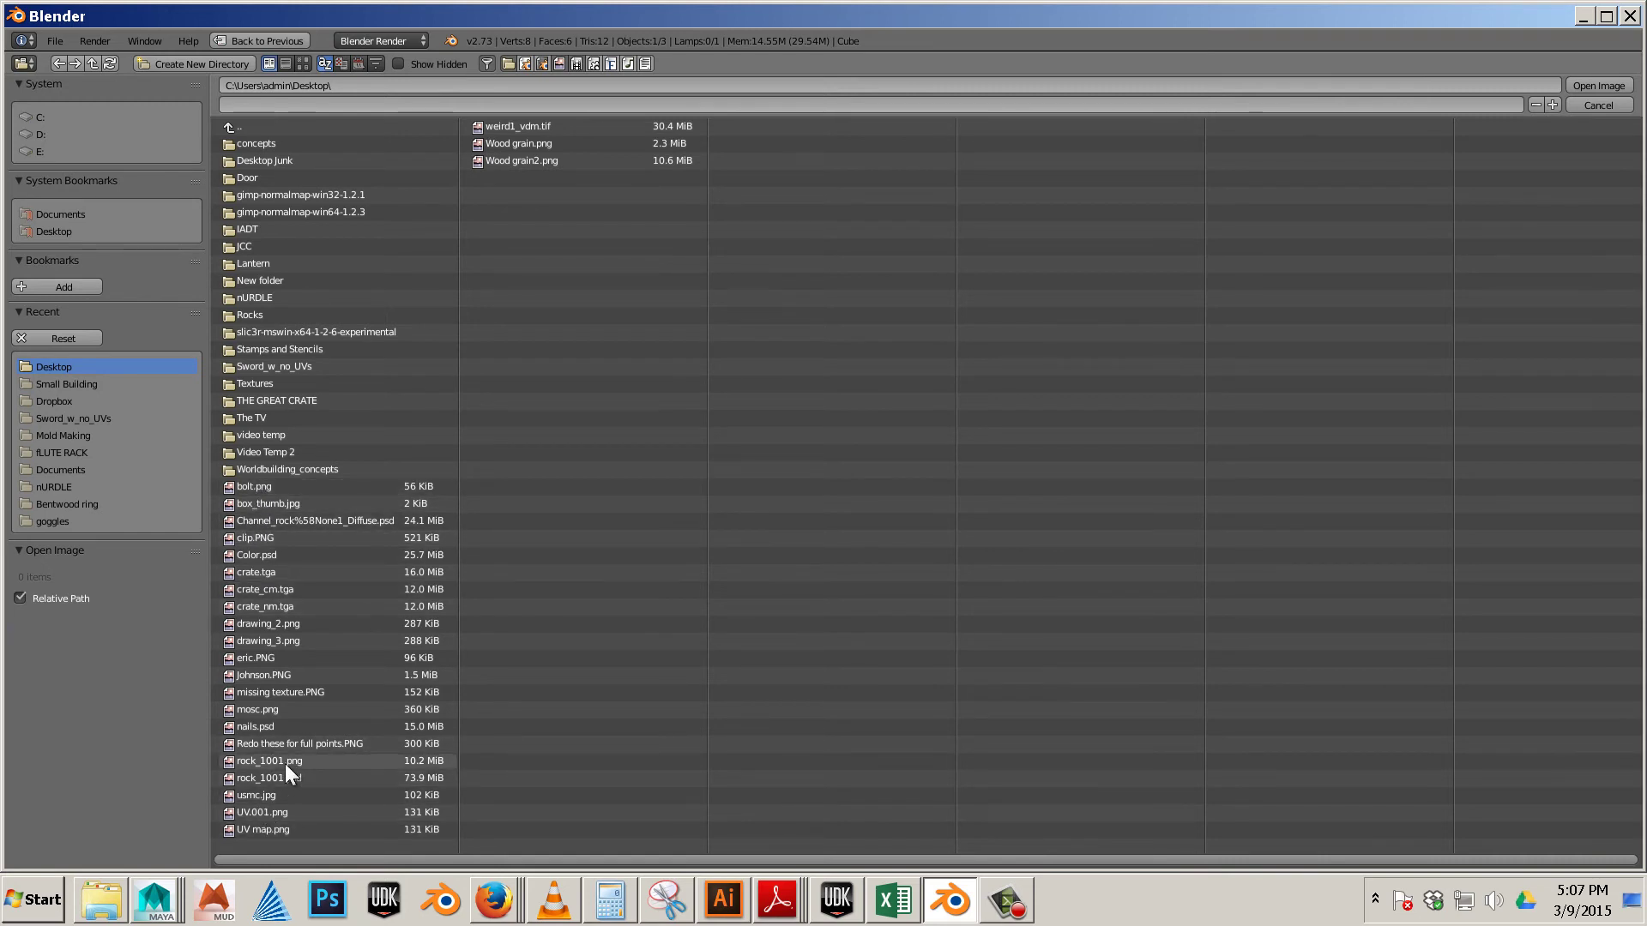
{"action": "left_click", "coordinate": [381, 755]}
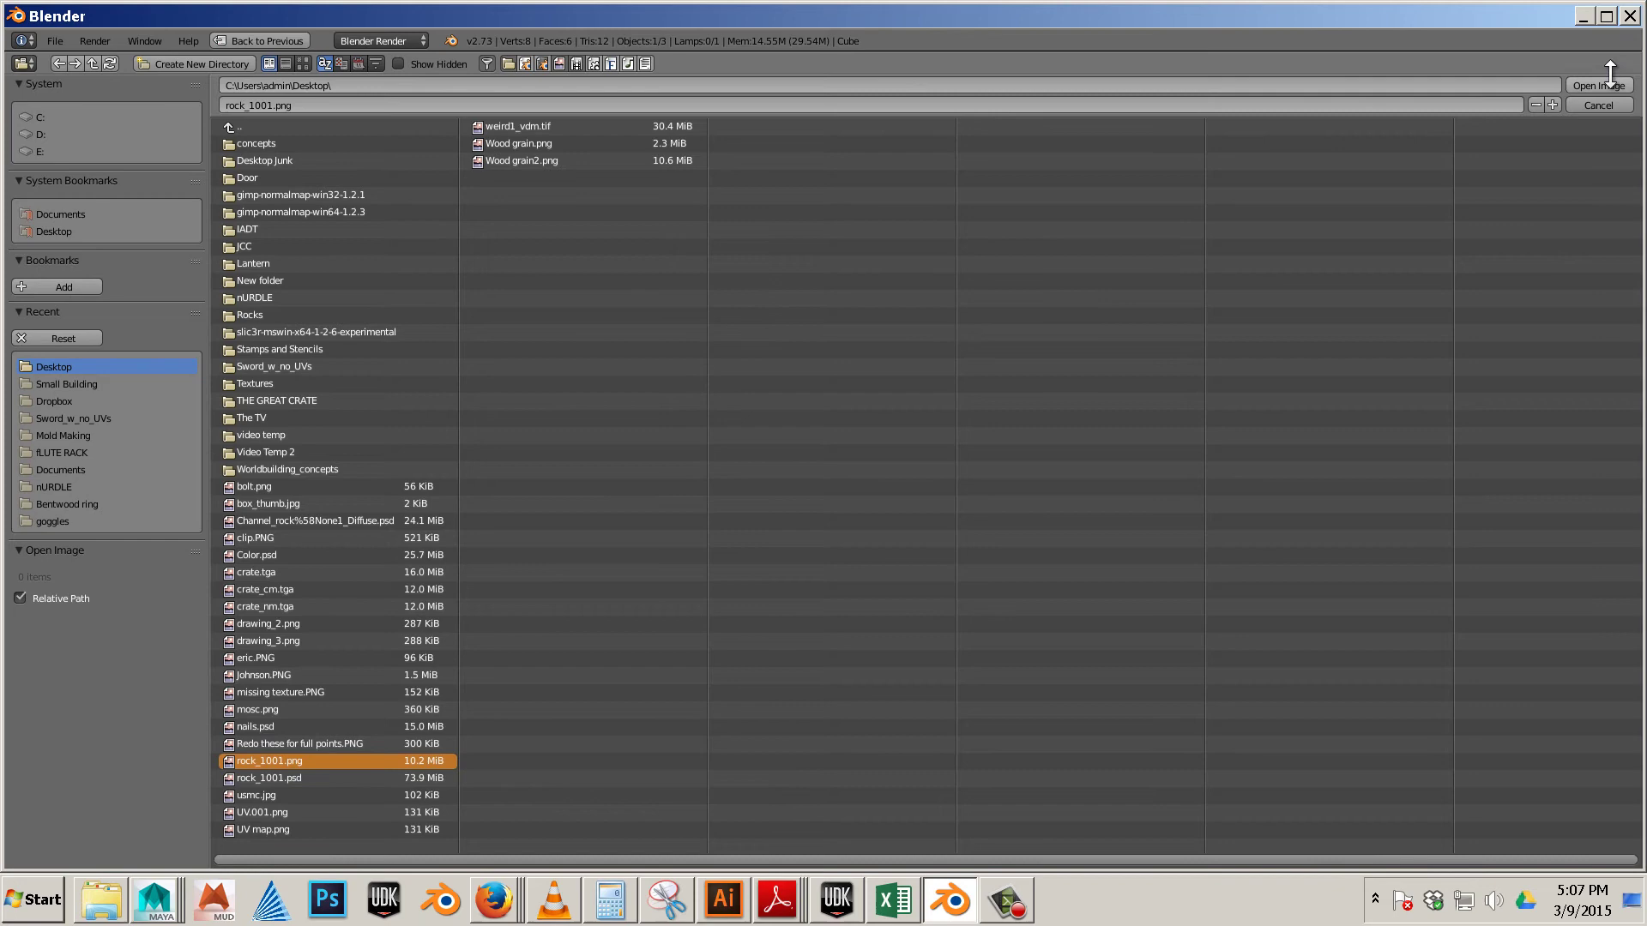
{"action": "left_click", "coordinate": [1590, 90]}
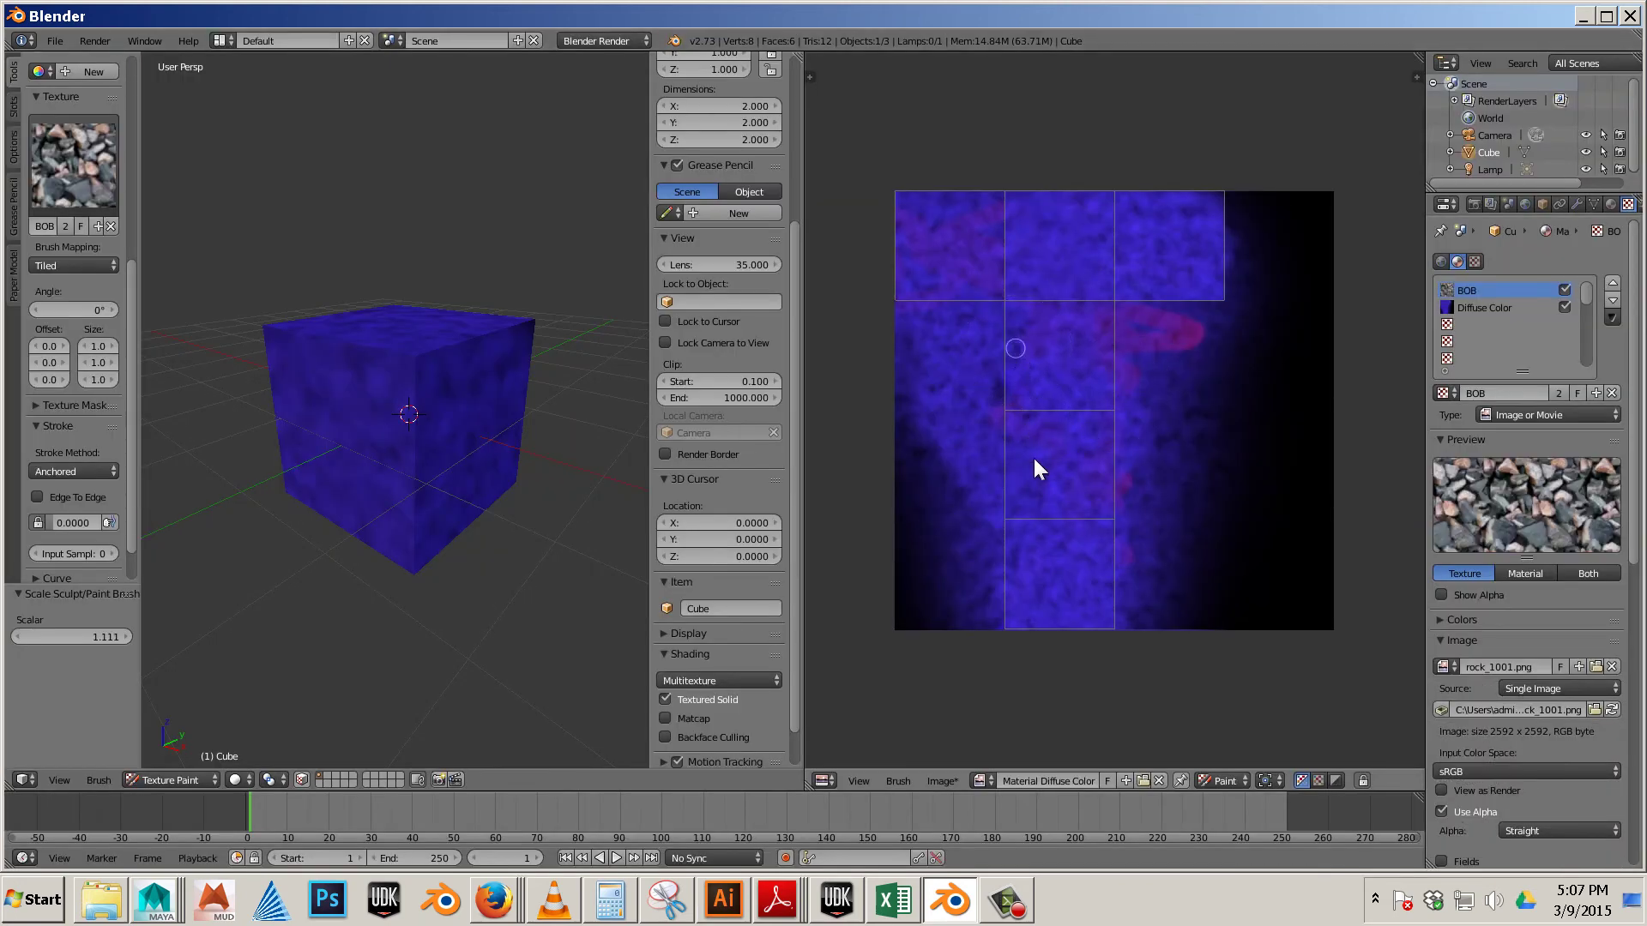
Stamp anchored rock texture strokes over the upper part of the cube's UV layout with the current blue brush colour.
{"action": "mouse_move", "coordinate": [1015, 348]}
{"action": "left_mouse_down"}
{"action": "mouse_move", "coordinate": [1067, 542]}
{"action": "mouse_move", "coordinate": [1016, 342]}
{"action": "mouse_move", "coordinate": [1036, 268]}
{"action": "left_mouse_up"}
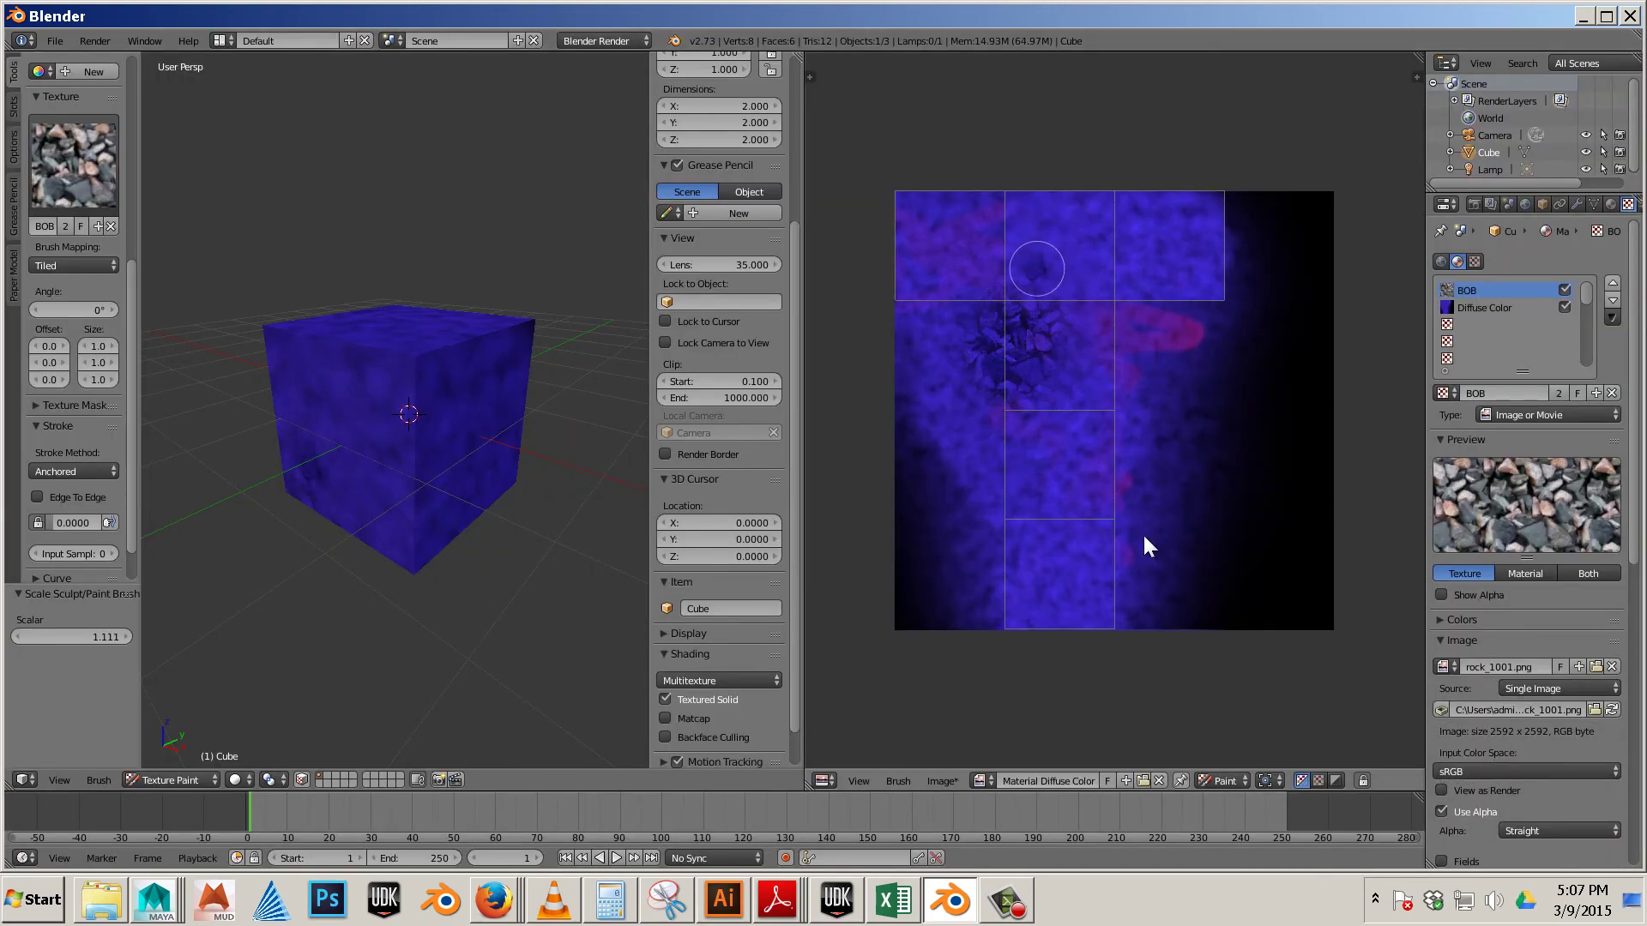
{"action": "left_click_drag", "start_coordinate": [1144, 538], "coordinate": [1149, 545]}
{"action": "mouse_move", "coordinate": [1054, 485]}
{"action": "left_mouse_down"}
{"action": "mouse_move", "coordinate": [515, 325]}
{"action": "mouse_move", "coordinate": [158, 266]}
{"action": "left_mouse_up"}
Change the brush colour to near-white and stamp large rock texture strokes across the upper half of the texture image.
{"action": "scroll", "coordinate": [132, 312], "scroll_direction": "up", "scroll_amount": 10}
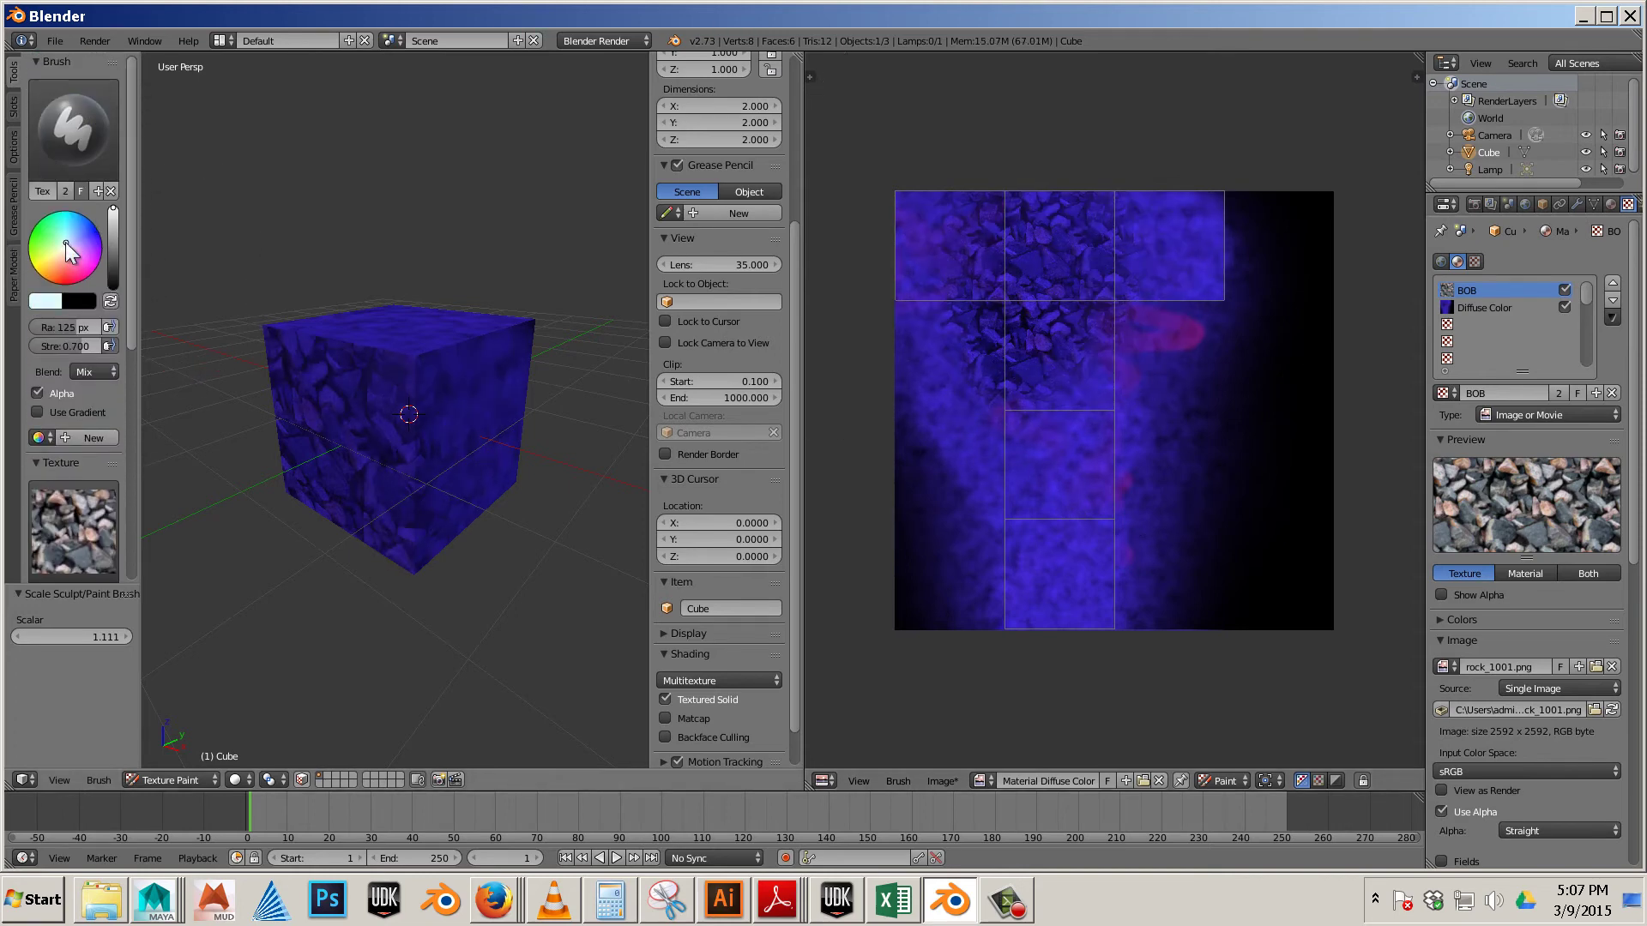
{"action": "mouse_move", "coordinate": [1037, 293]}
{"action": "left_mouse_down"}
{"action": "mouse_move", "coordinate": [1114, 606]}
{"action": "mouse_move", "coordinate": [1038, 403]}
{"action": "left_mouse_up"}
{"action": "mouse_move", "coordinate": [961, 253]}
{"action": "left_mouse_down"}
{"action": "mouse_move", "coordinate": [1011, 434]}
{"action": "mouse_move", "coordinate": [1102, 599]}
{"action": "left_mouse_up"}
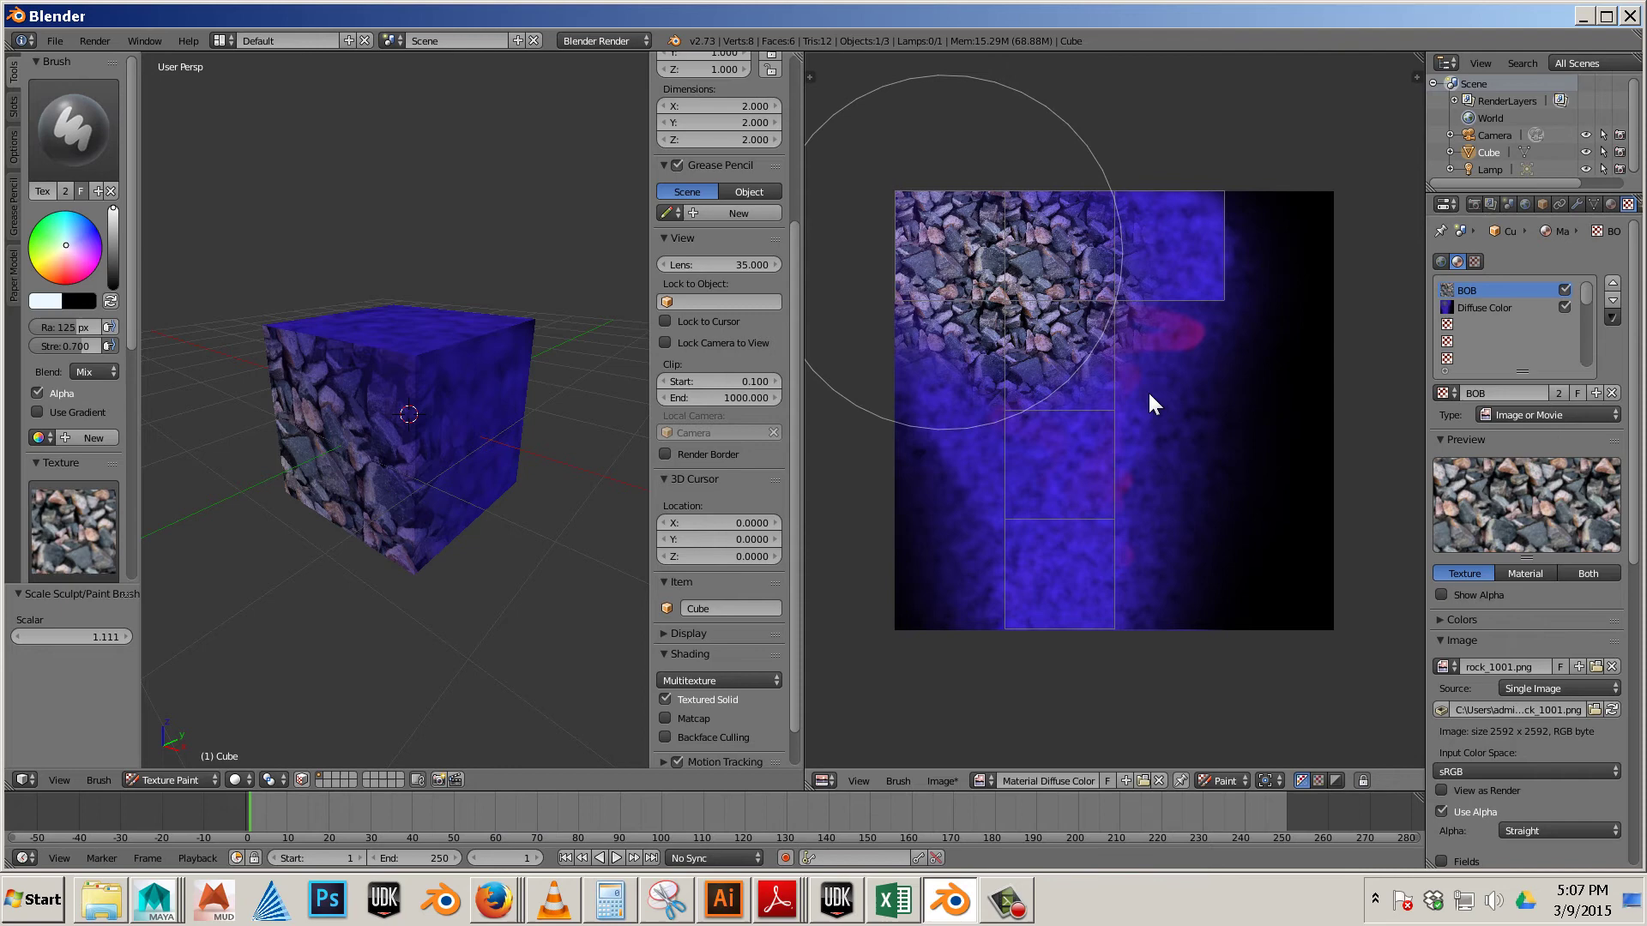
{"action": "left_click_drag", "start_coordinate": [1141, 300], "coordinate": [1141, 300]}
{"action": "mouse_move", "coordinate": [1155, 261]}
{"action": "left_mouse_down"}
{"action": "mouse_move", "coordinate": [1158, 529]}
{"action": "mouse_move", "coordinate": [975, 460]}
{"action": "left_mouse_up"}
Stamp large anchored rock strokes directly on the cube's side faces in the 3D view from two viewing angles.
{"action": "left_click_drag", "start_coordinate": [390, 370], "coordinate": [433, 575]}
{"action": "left_click_drag", "start_coordinate": [342, 439], "coordinate": [421, 616]}
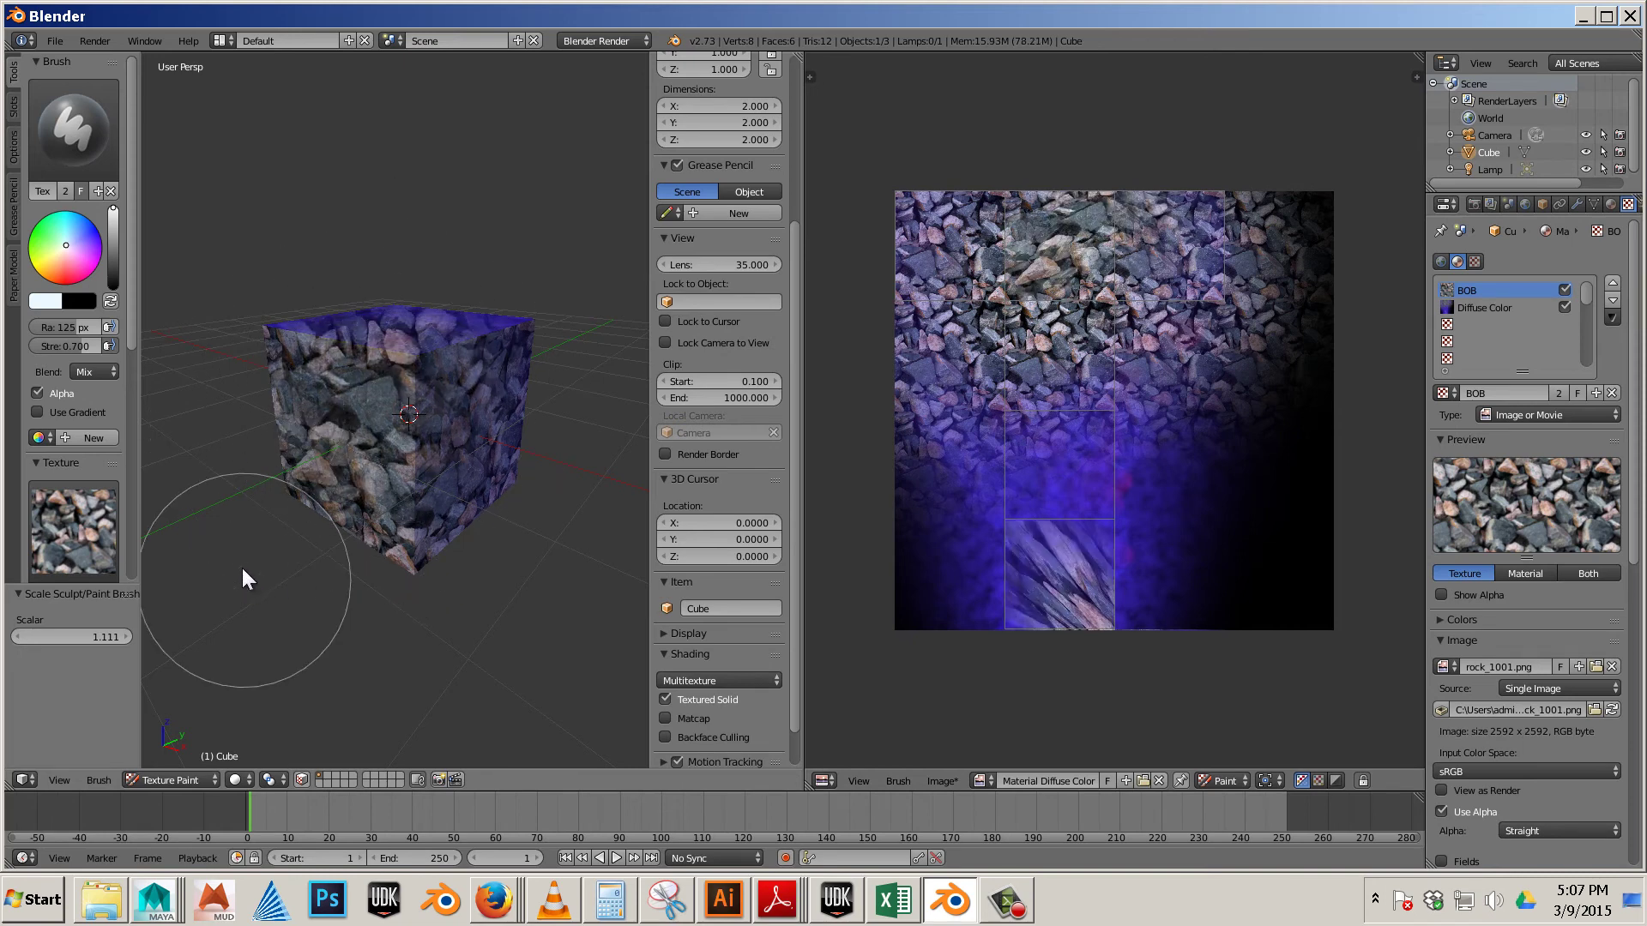
{"action": "middle_click_drag", "start_coordinate": [433, 562], "coordinate": [403, 439]}
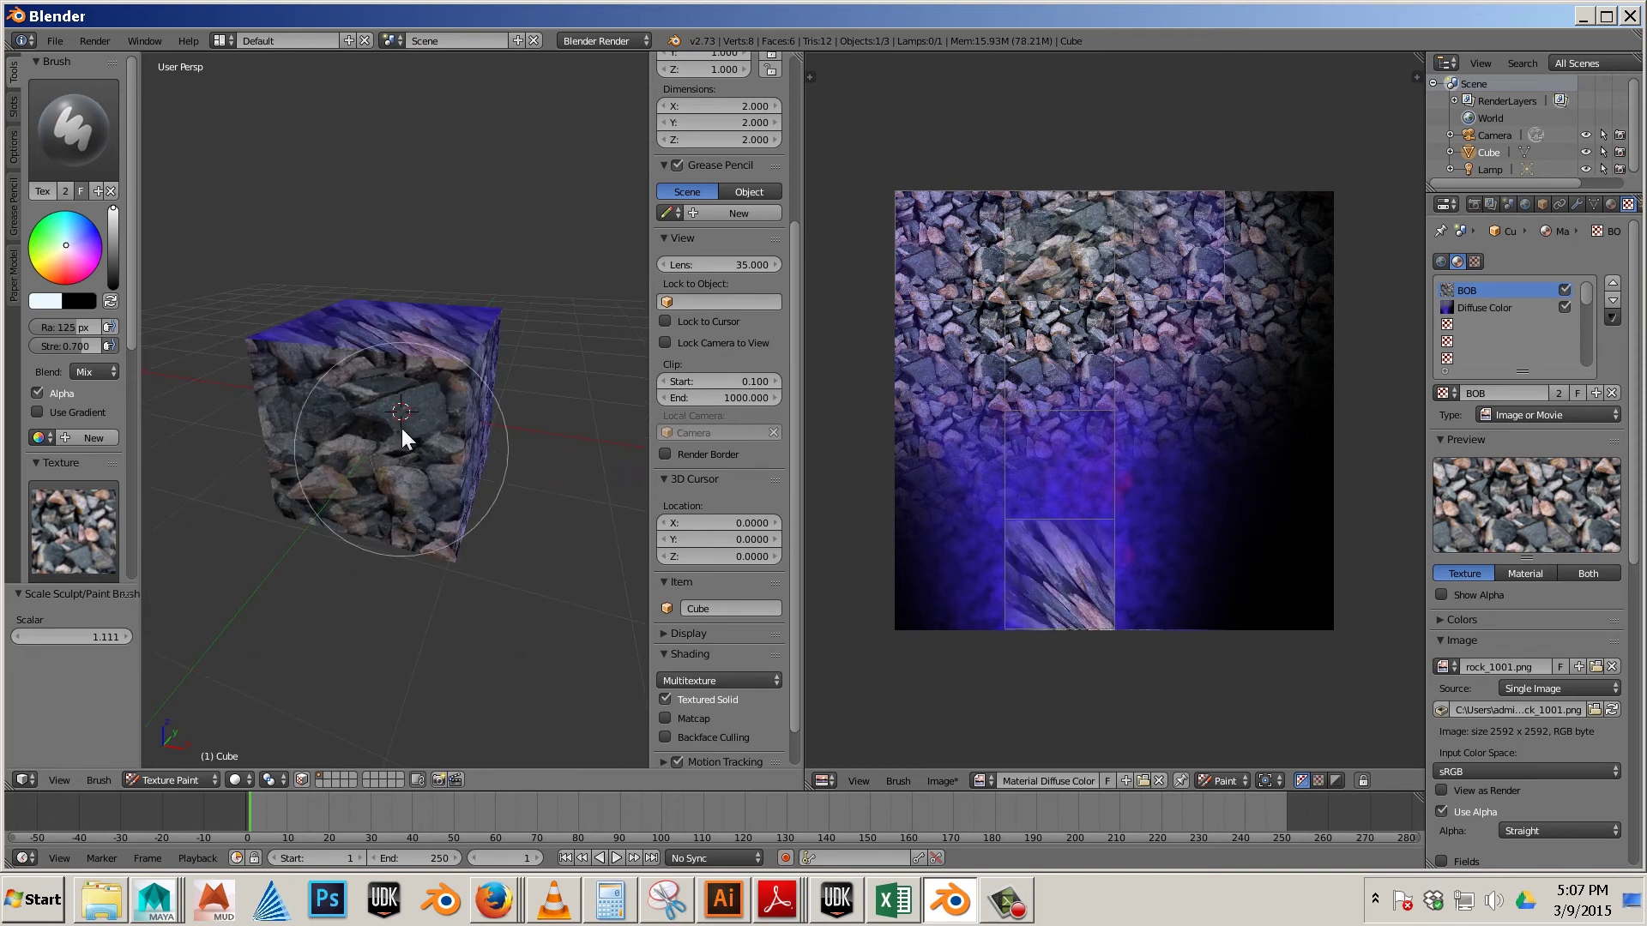
{"action": "left_click_drag", "start_coordinate": [403, 439], "coordinate": [439, 611]}
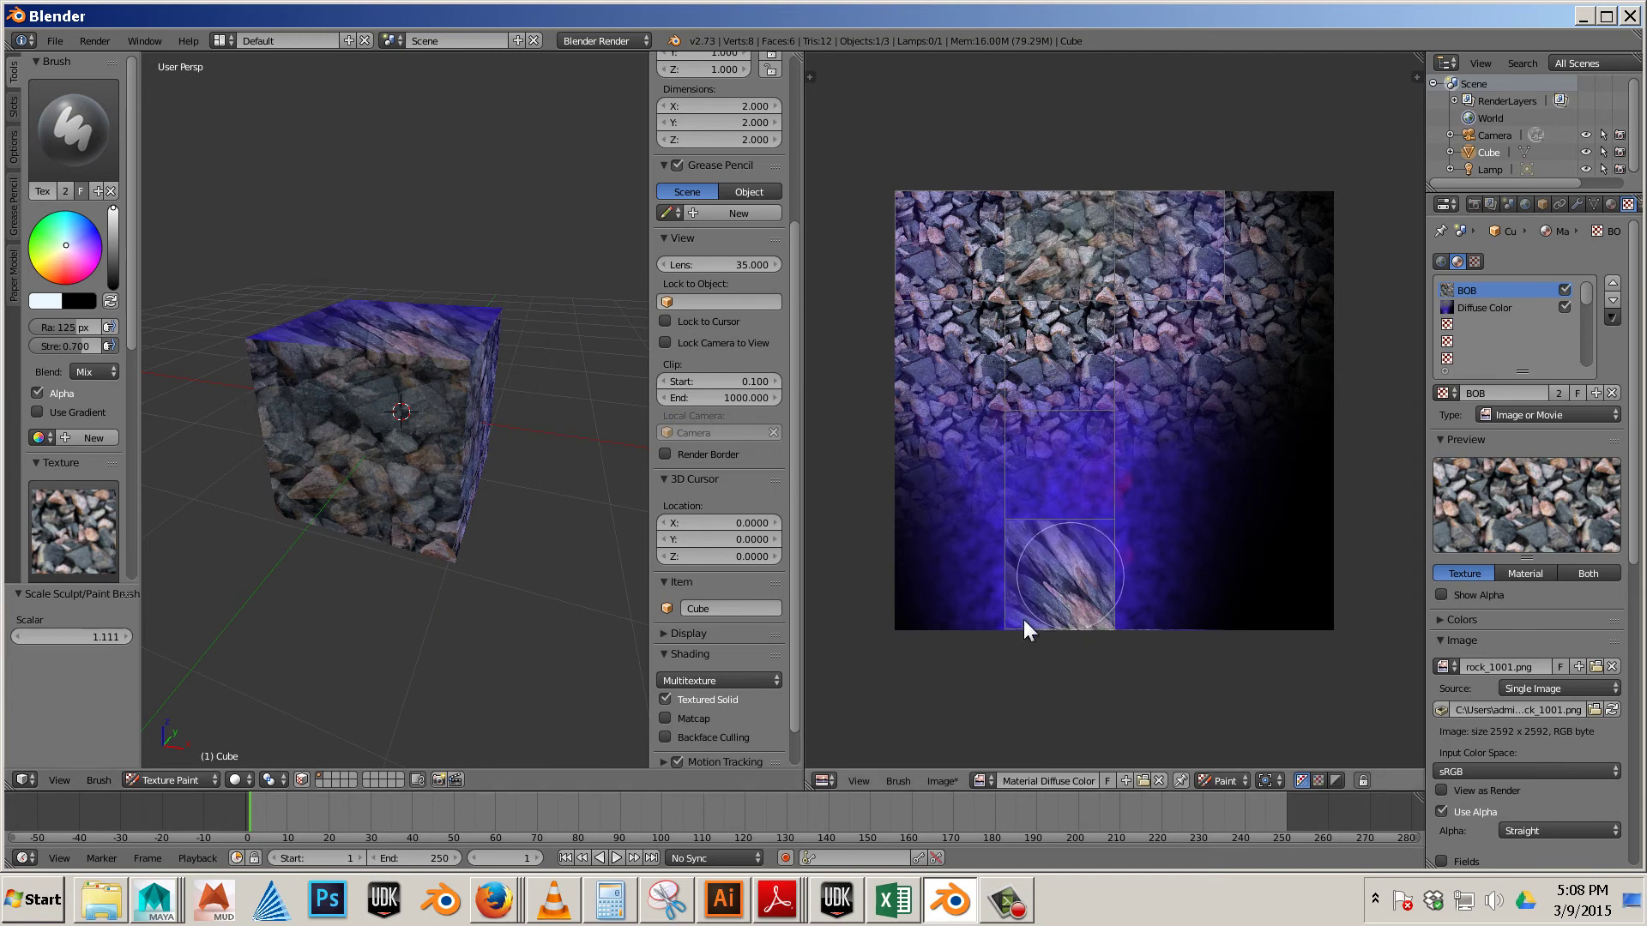
Switch the 3D view to the front and stamp the rock texture over the cube's whole front face.
{"action": "middle_click_drag", "start_coordinate": [408, 552], "coordinate": [439, 521]}
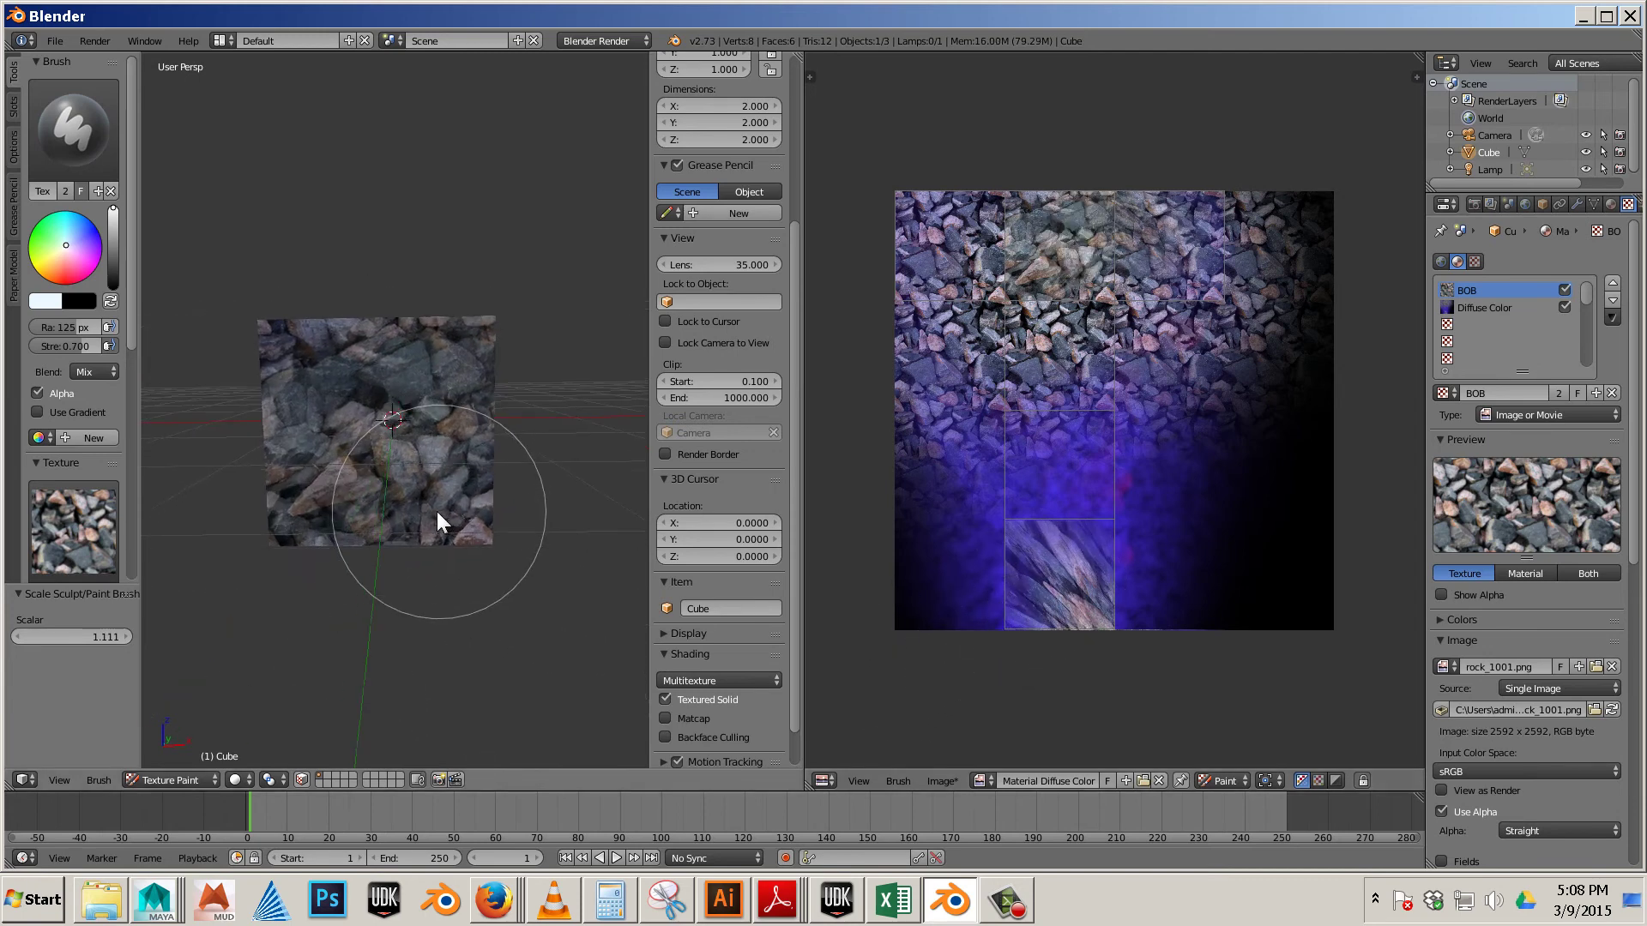
{"action": "key", "text": "KP_1"}
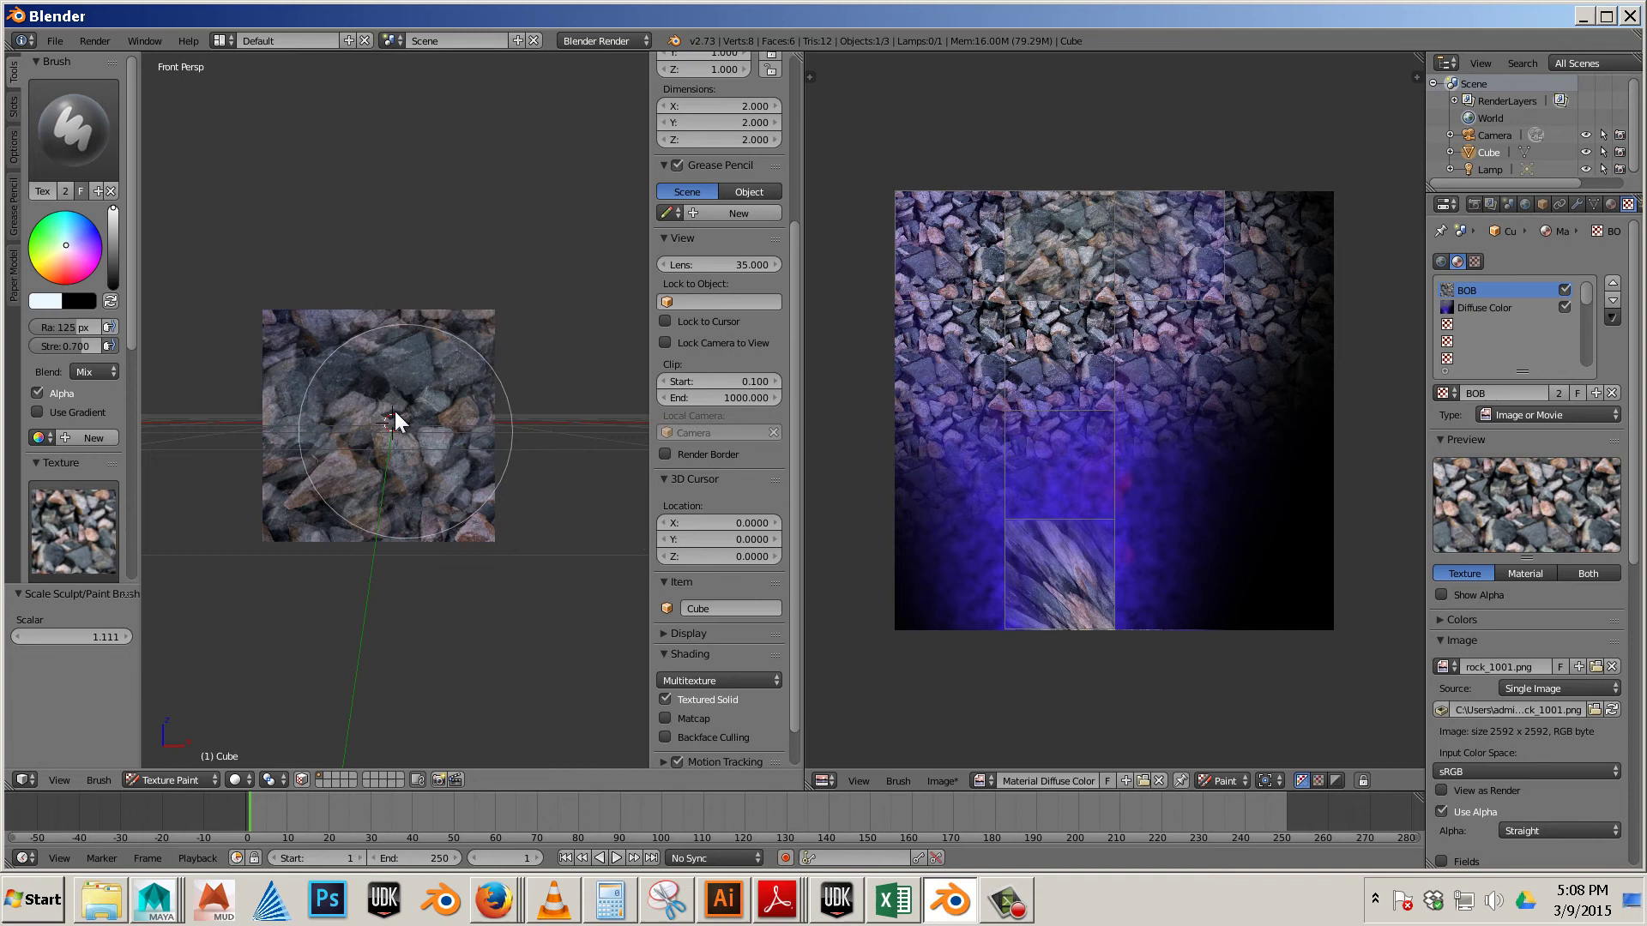
{"action": "mouse_move", "coordinate": [397, 417]}
{"action": "left_mouse_down"}
{"action": "mouse_move", "coordinate": [504, 705]}
{"action": "mouse_move", "coordinate": [506, 686]}
{"action": "left_mouse_up"}
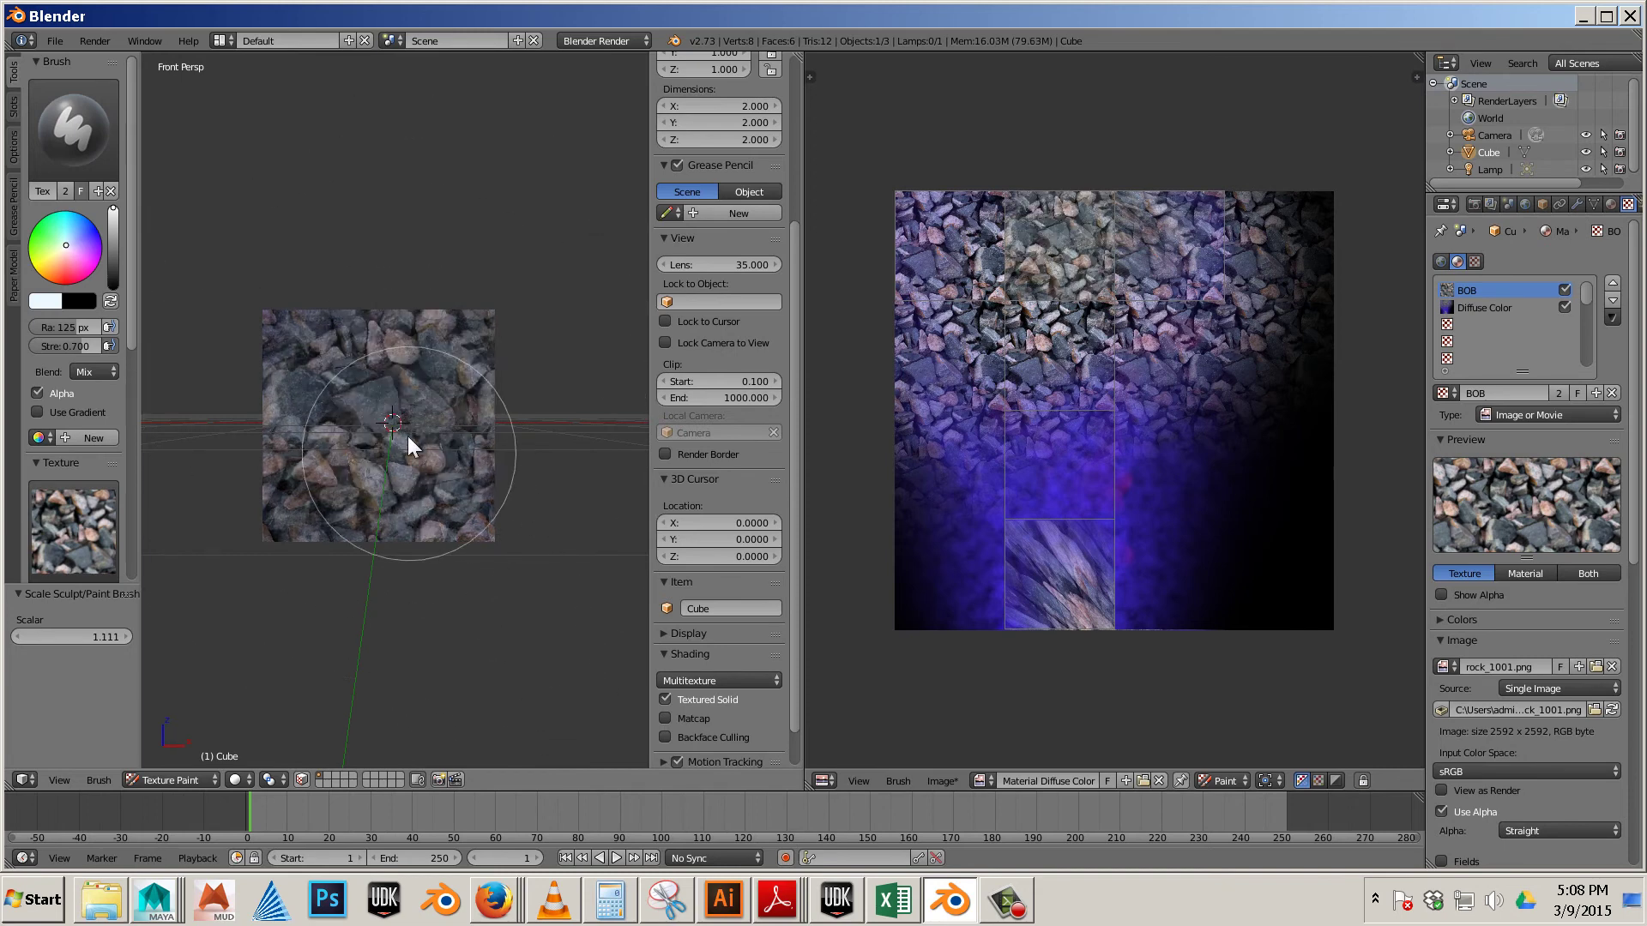
{"action": "mouse_move", "coordinate": [410, 439]}
{"action": "left_mouse_down"}
{"action": "mouse_move", "coordinate": [559, 724]}
{"action": "mouse_move", "coordinate": [536, 678]}
{"action": "left_mouse_up"}
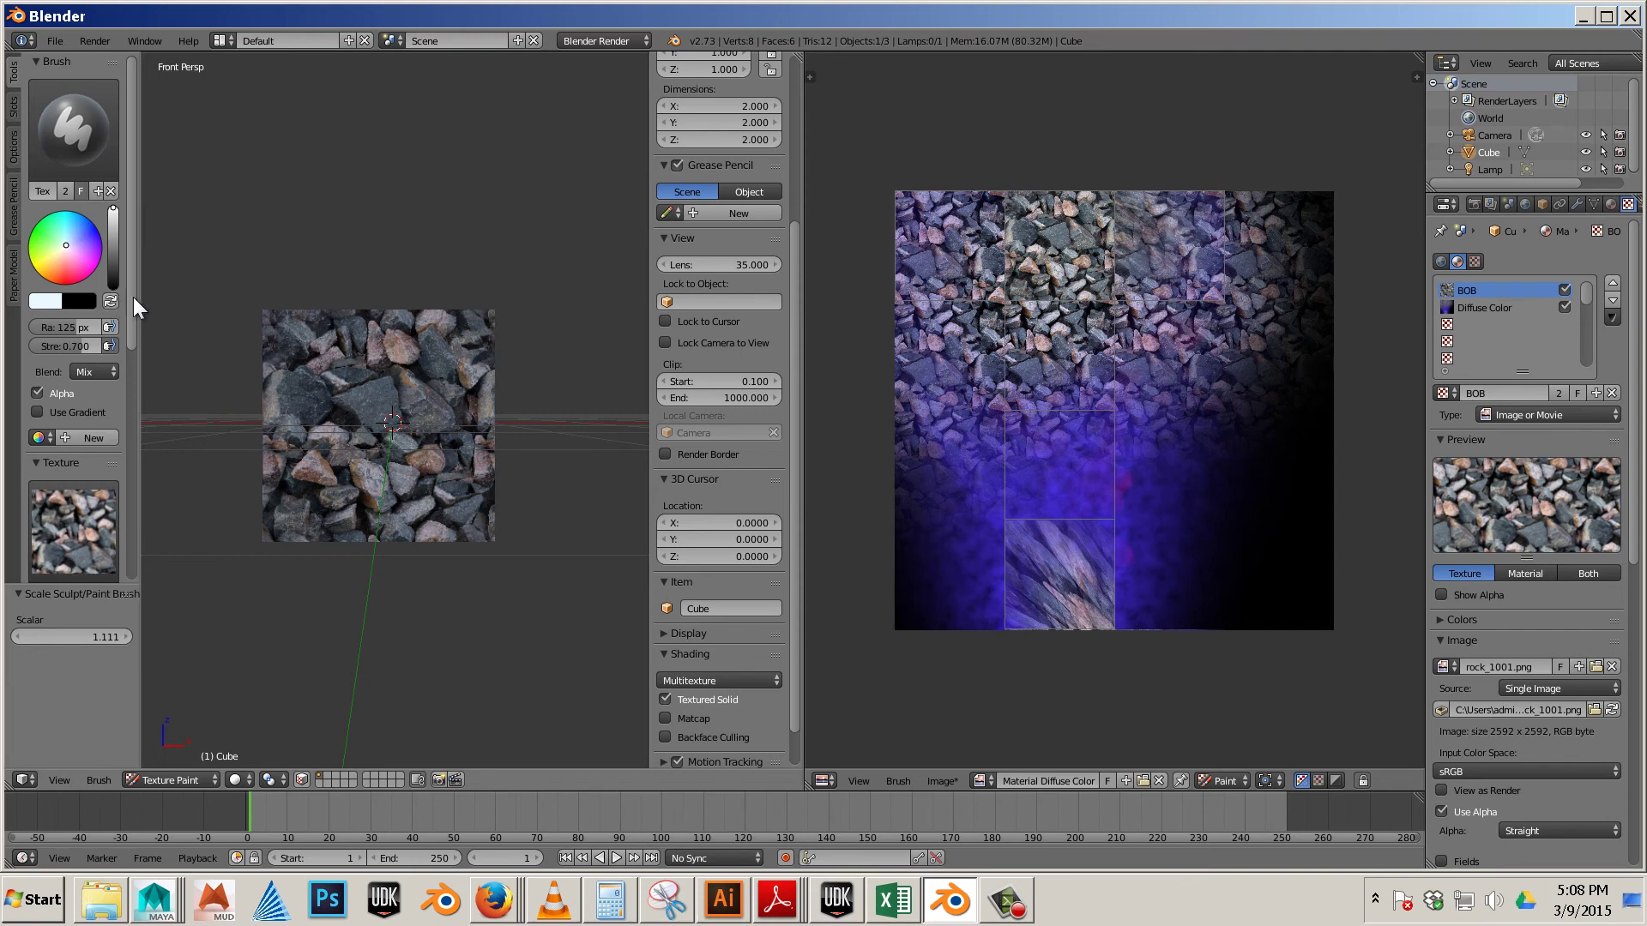
Set the brush texture angle to 60° and stamp the rotated rocks over the cube's front face.
{"action": "left_click_drag", "start_coordinate": [133, 297], "coordinate": [151, 471]}
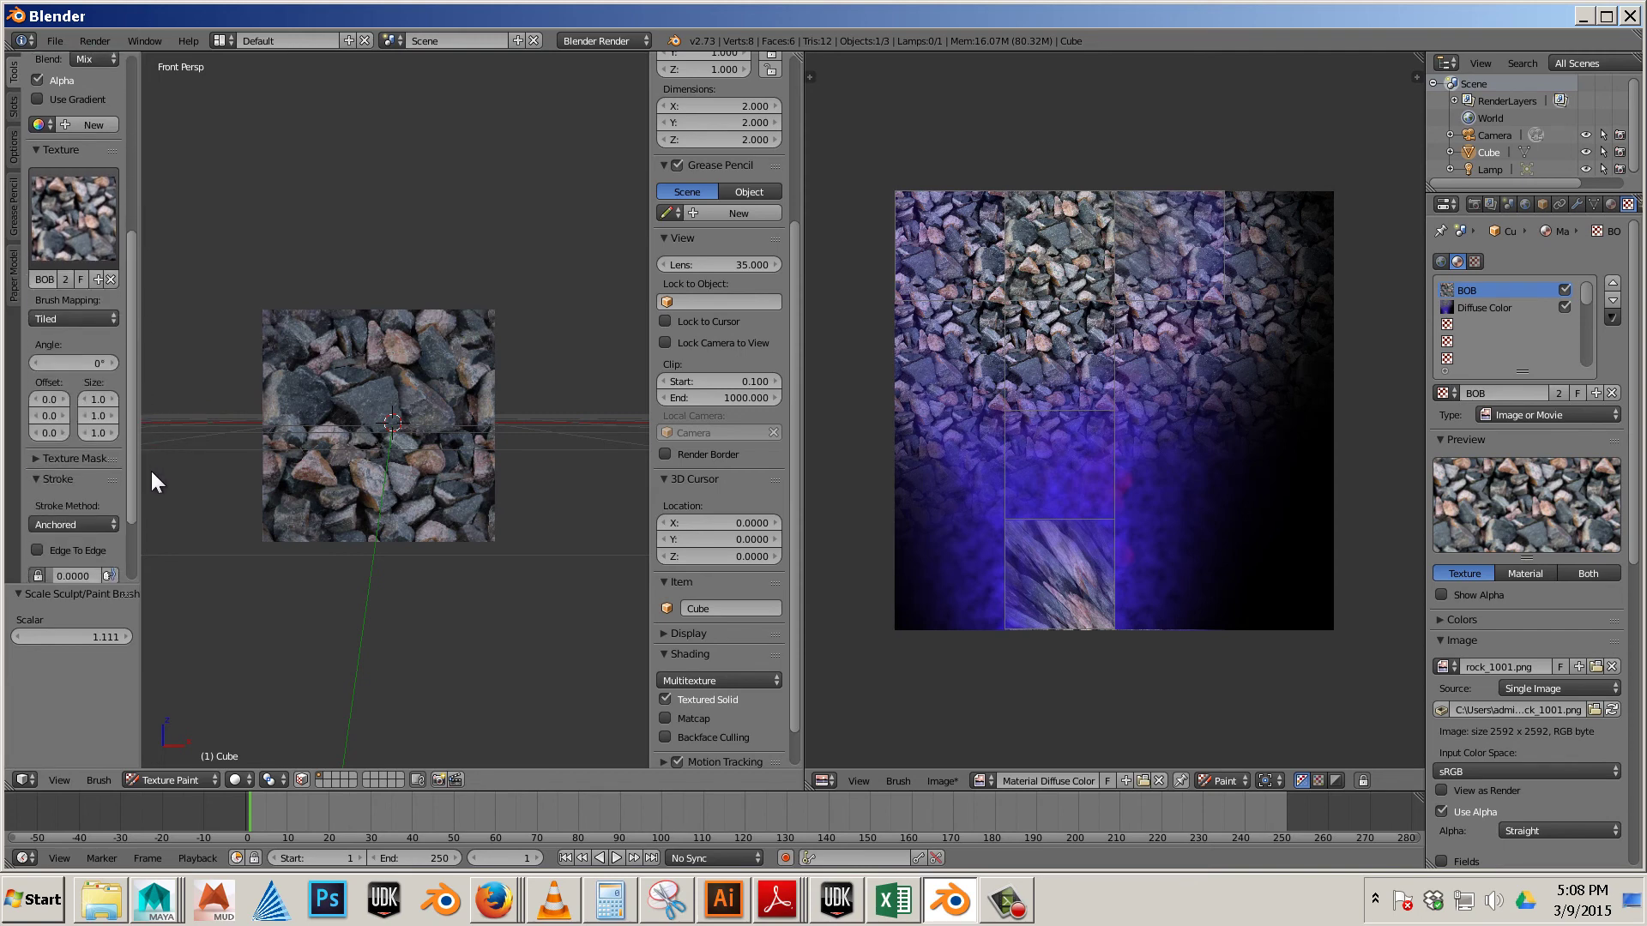
{"action": "left_click", "coordinate": [89, 362]}
{"action": "type", "text": "60"}
{"action": "key", "text": "Return"}
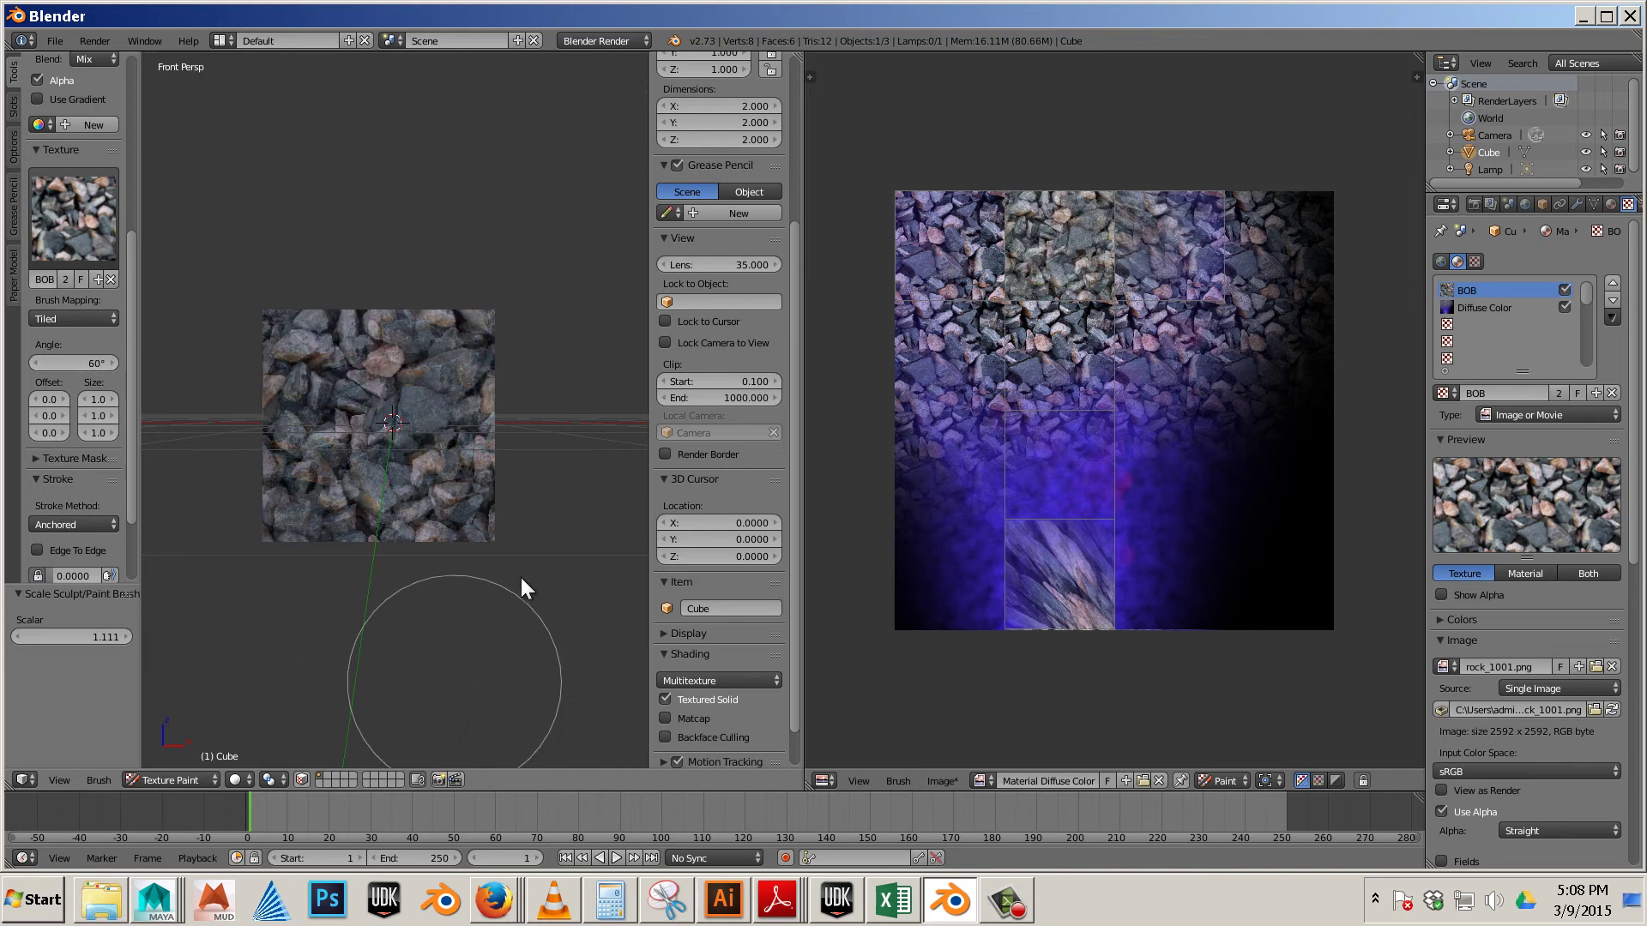
{"action": "mouse_move", "coordinate": [446, 446]}
{"action": "left_mouse_down"}
{"action": "mouse_move", "coordinate": [628, 811]}
{"action": "mouse_move", "coordinate": [588, 707]}
{"action": "left_mouse_up"}
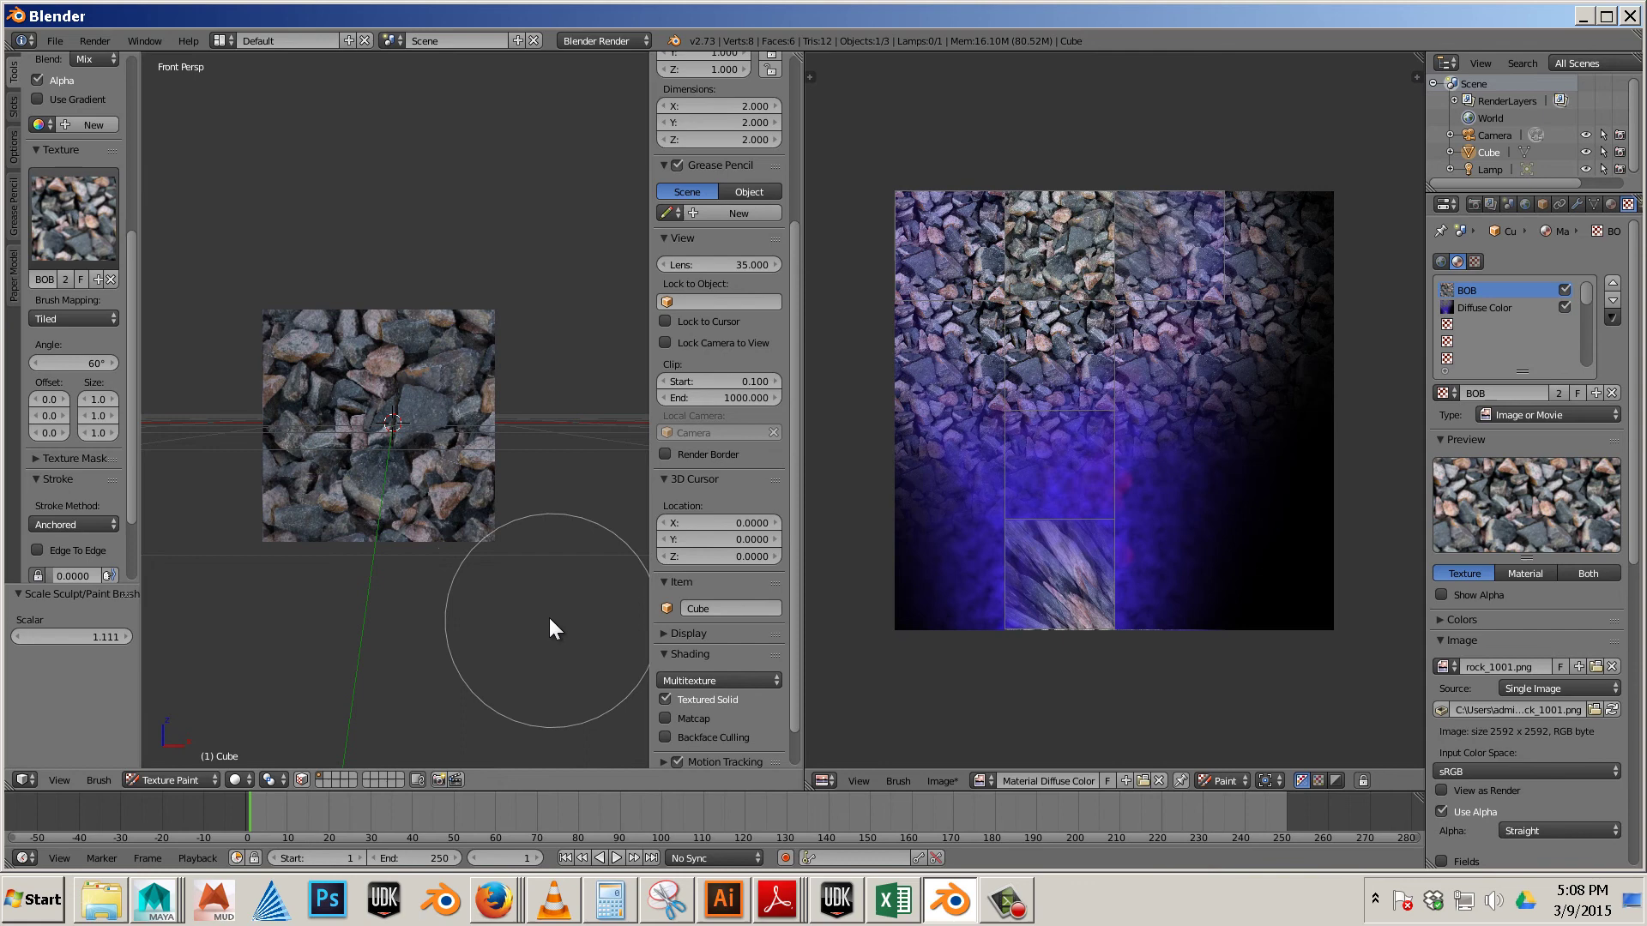
Orbit around the cube and stamp the rotated rock texture across its side faces from several angles.
{"action": "middle_click_drag", "start_coordinate": [552, 625], "coordinate": [445, 481]}
{"action": "left_click_drag", "start_coordinate": [477, 640], "coordinate": [507, 739]}
{"action": "middle_click_drag", "start_coordinate": [507, 739], "coordinate": [431, 496]}
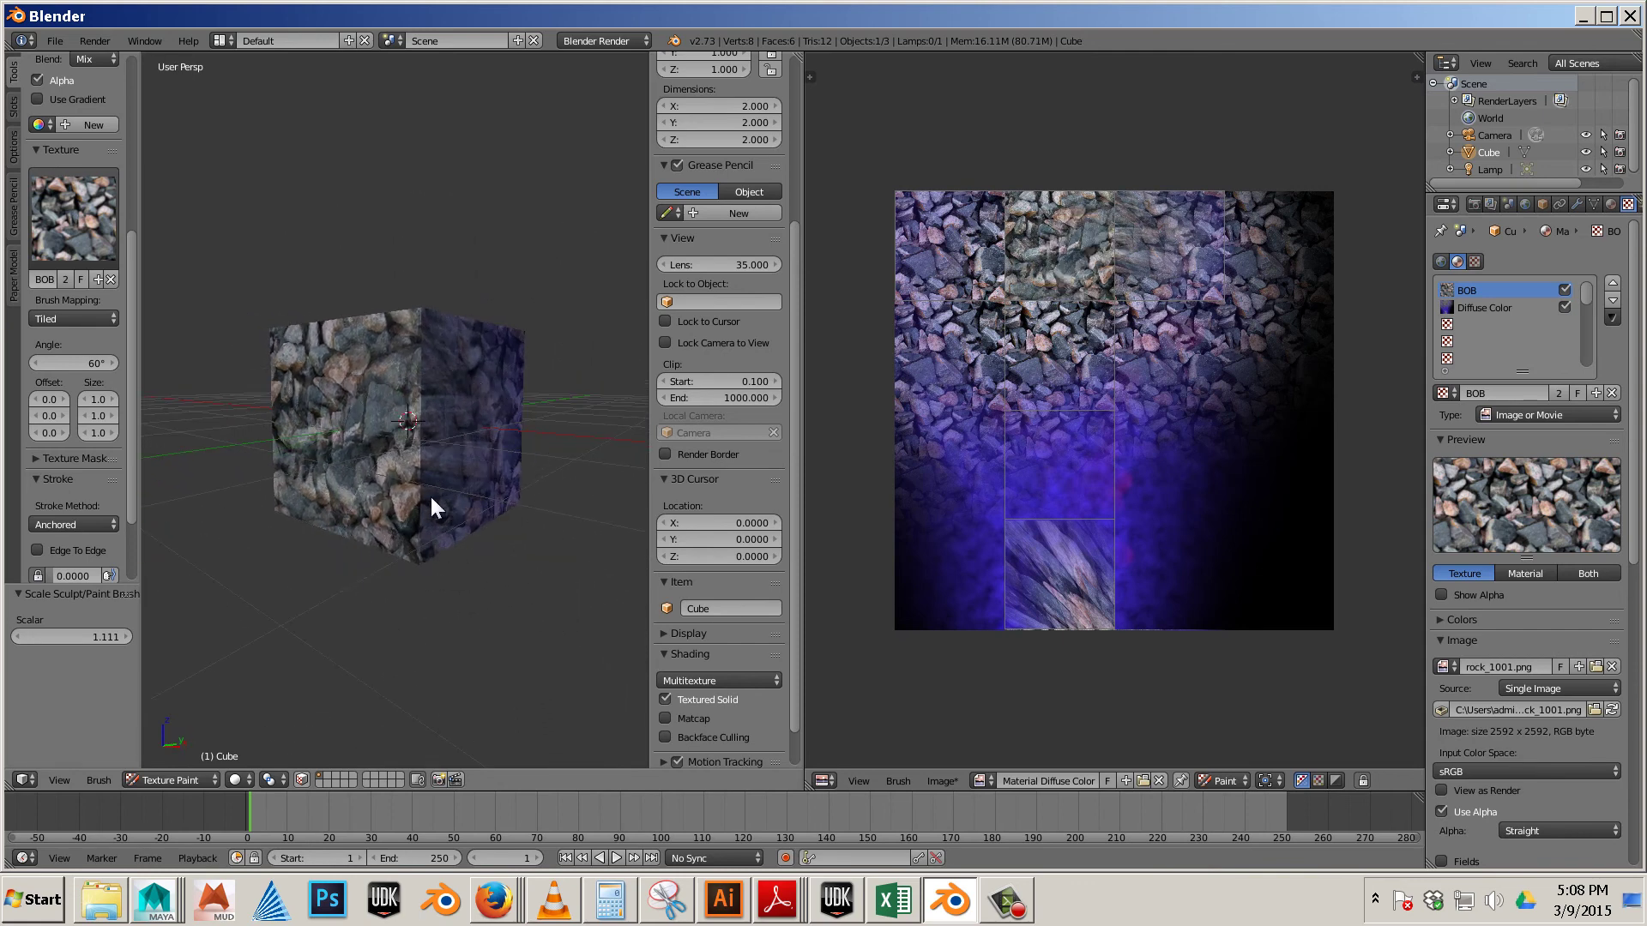
{"action": "left_click_drag", "start_coordinate": [430, 496], "coordinate": [434, 688]}
{"action": "middle_click_drag", "start_coordinate": [434, 687], "coordinate": [462, 688]}
{"action": "left_click_drag", "start_coordinate": [432, 470], "coordinate": [465, 702]}
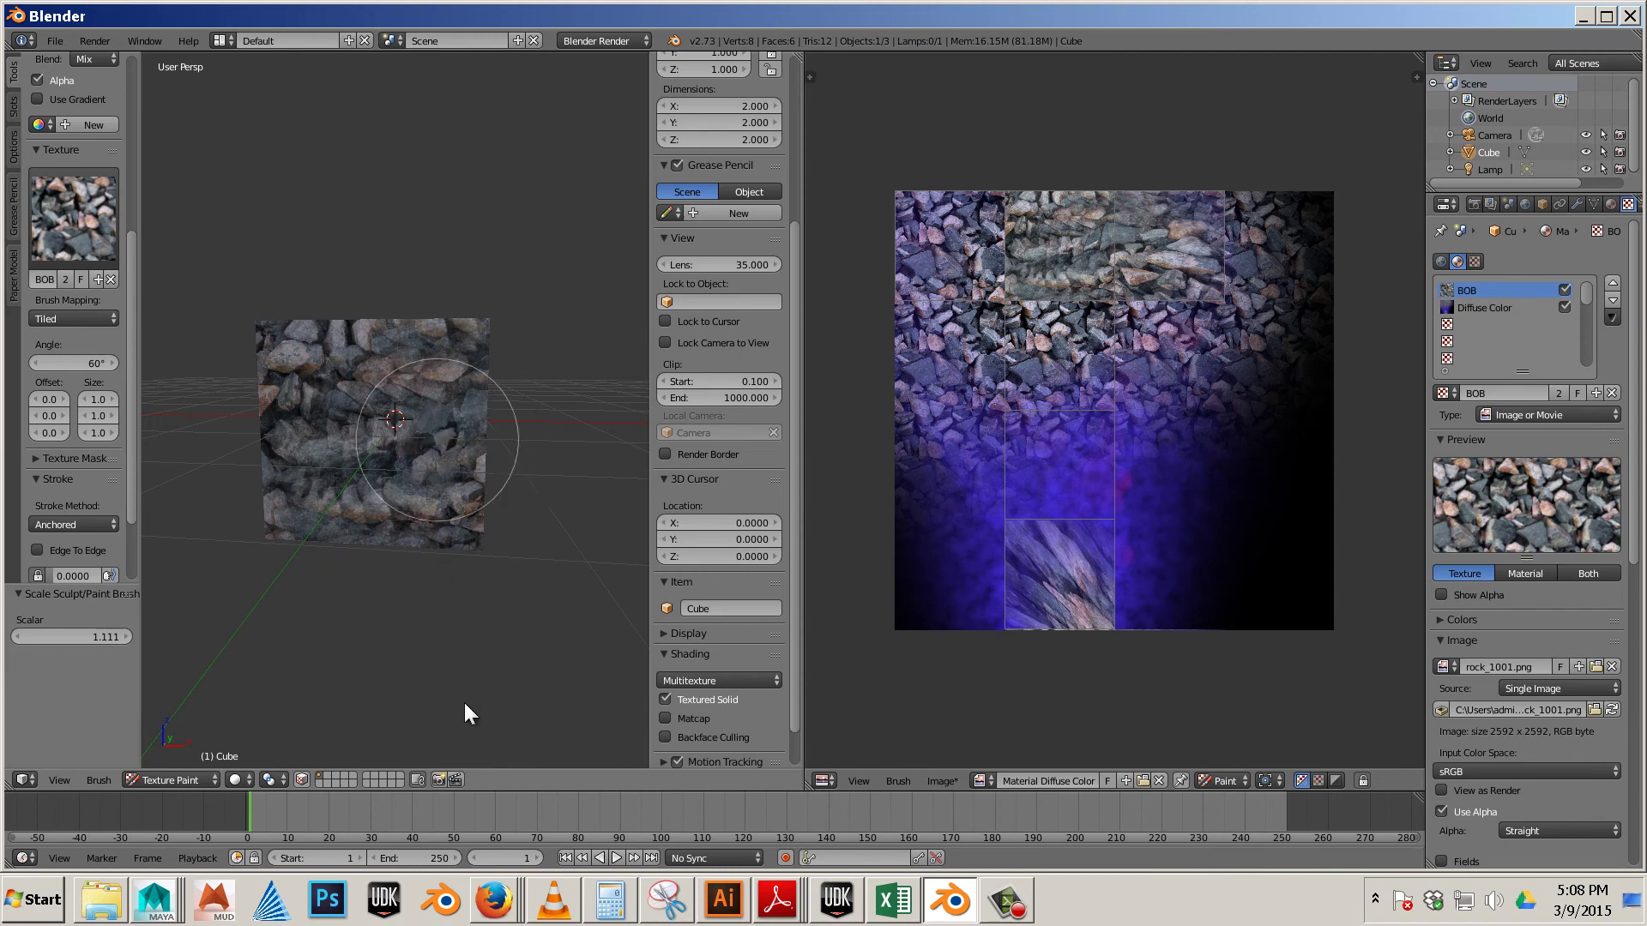
{"action": "middle_click_drag", "start_coordinate": [487, 668], "coordinate": [396, 513]}
{"action": "left_click_drag", "start_coordinate": [444, 441], "coordinate": [435, 741]}
{"action": "mouse_move", "coordinate": [435, 741]}
{"action": "middle_mouse_down"}
{"action": "mouse_move", "coordinate": [463, 729]}
{"action": "mouse_move", "coordinate": [390, 722]}
{"action": "mouse_move", "coordinate": [547, 730]}
{"action": "mouse_move", "coordinate": [480, 686]}
{"action": "middle_mouse_up"}
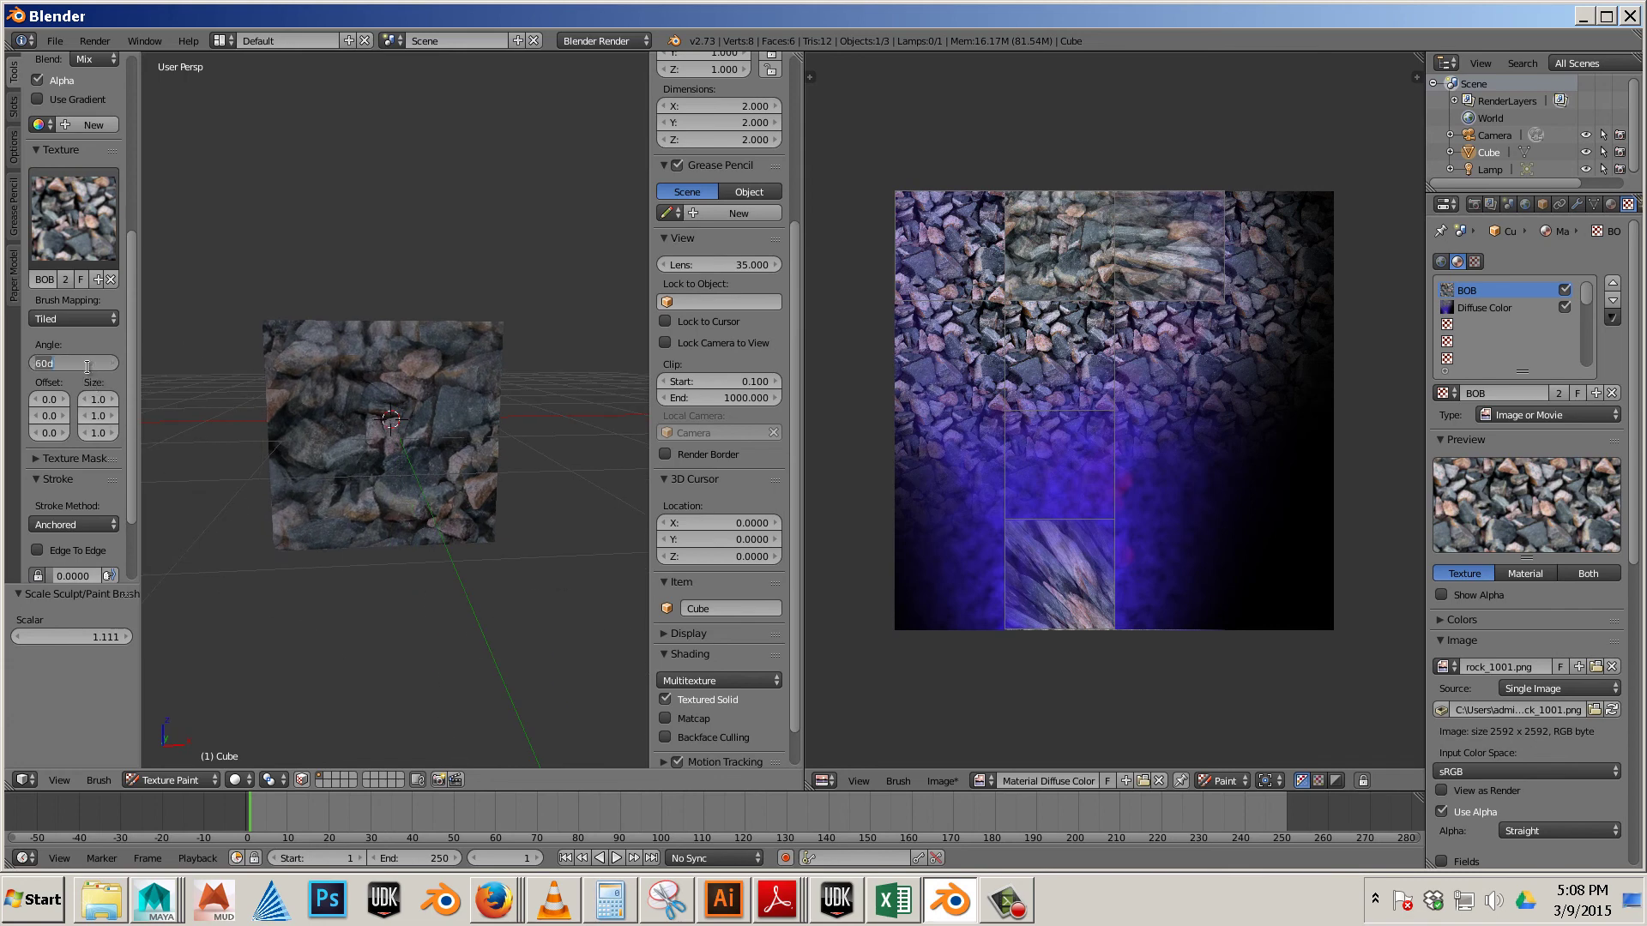
Reset the brush texture angle to 0° and restamp the rocks on the facing cube side and across the upper texture image.
{"action": "key", "text": "Return"}
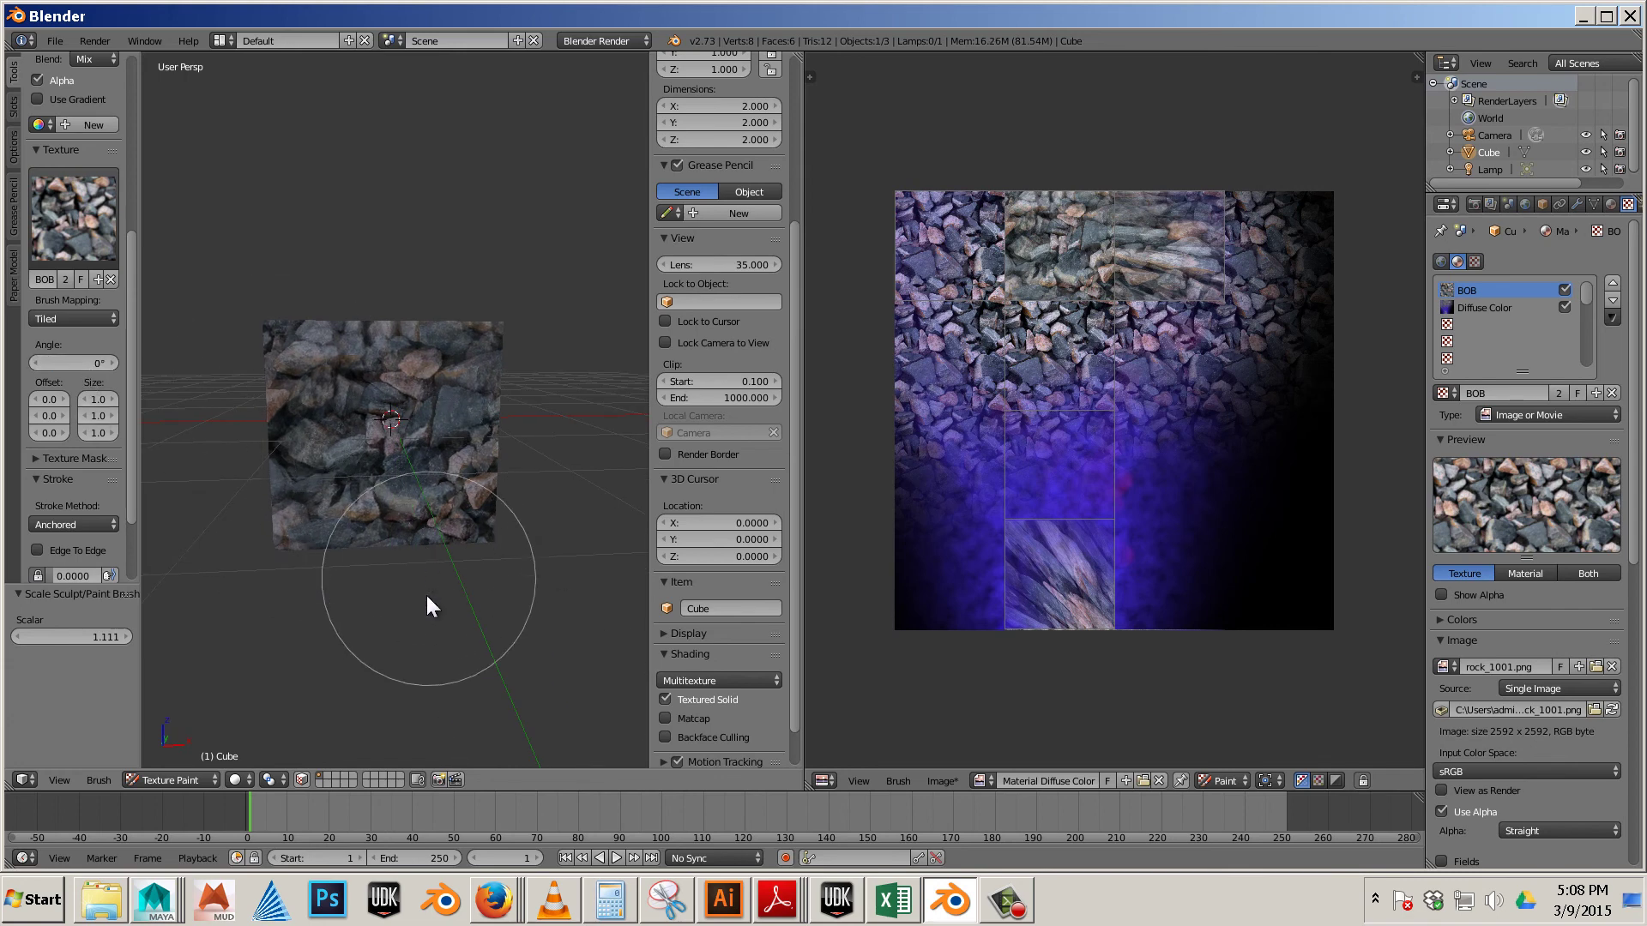
{"action": "middle_click_drag", "start_coordinate": [426, 596], "coordinate": [383, 457]}
{"action": "mouse_move", "coordinate": [383, 456]}
{"action": "left_mouse_down"}
{"action": "mouse_move", "coordinate": [434, 687]}
{"action": "mouse_move", "coordinate": [435, 674]}
{"action": "left_mouse_up"}
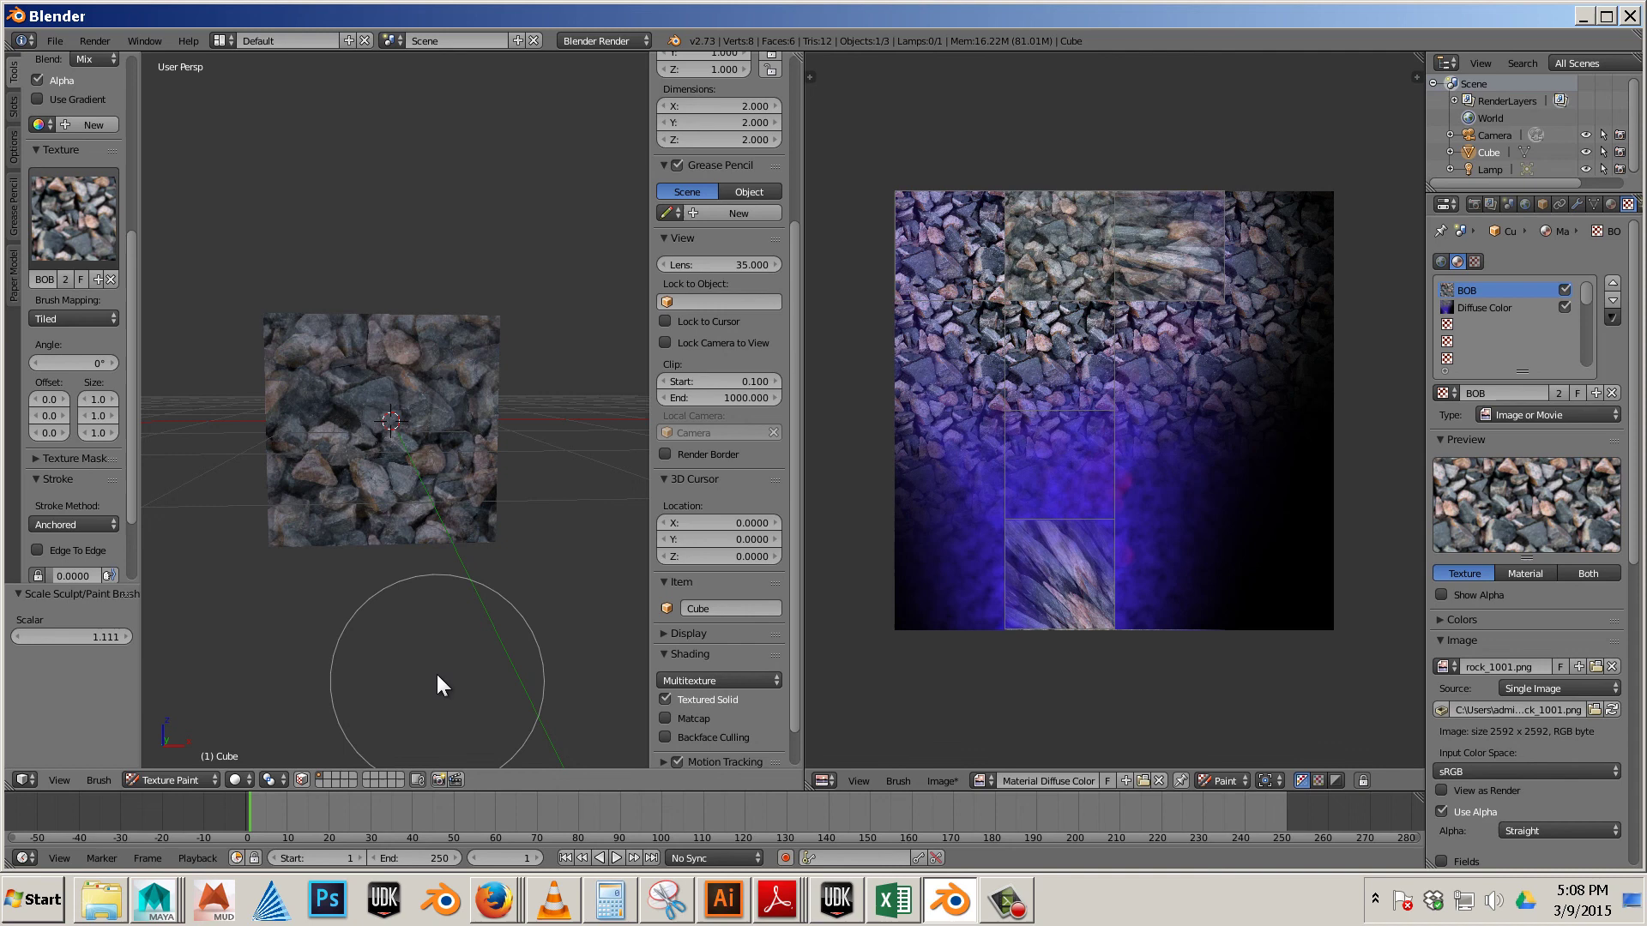
{"action": "left_click_drag", "start_coordinate": [390, 407], "coordinate": [450, 745]}
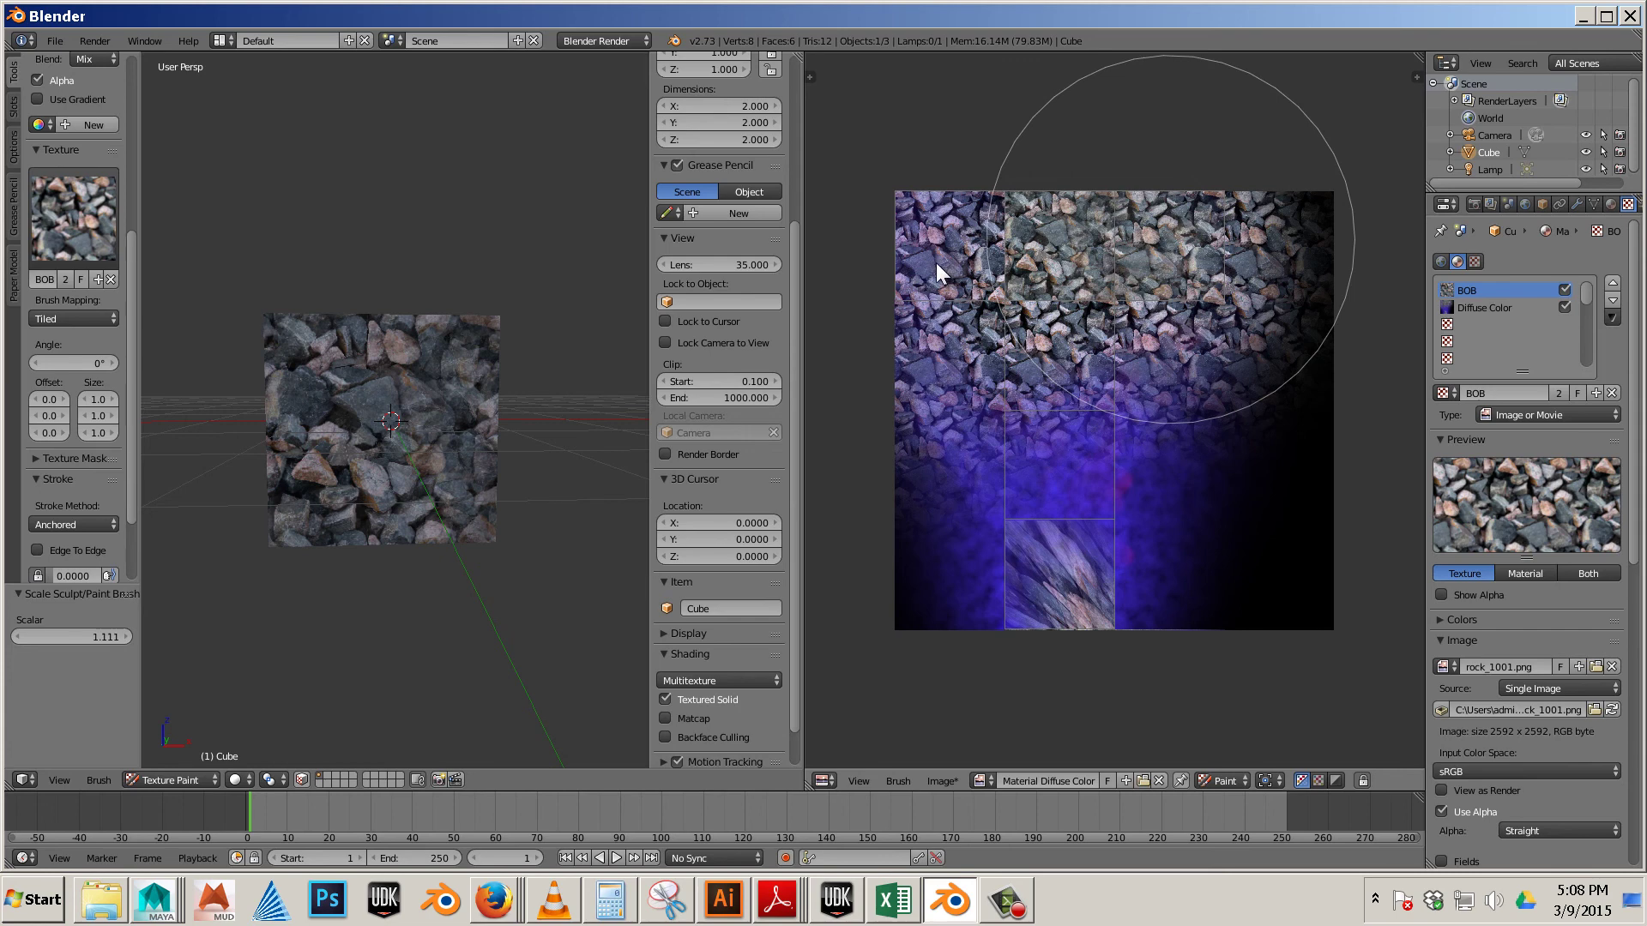
{"action": "mouse_move", "coordinate": [934, 262]}
{"action": "left_mouse_down"}
{"action": "mouse_move", "coordinate": [809, 463]}
{"action": "mouse_move", "coordinate": [791, 445]}
{"action": "left_mouse_up"}
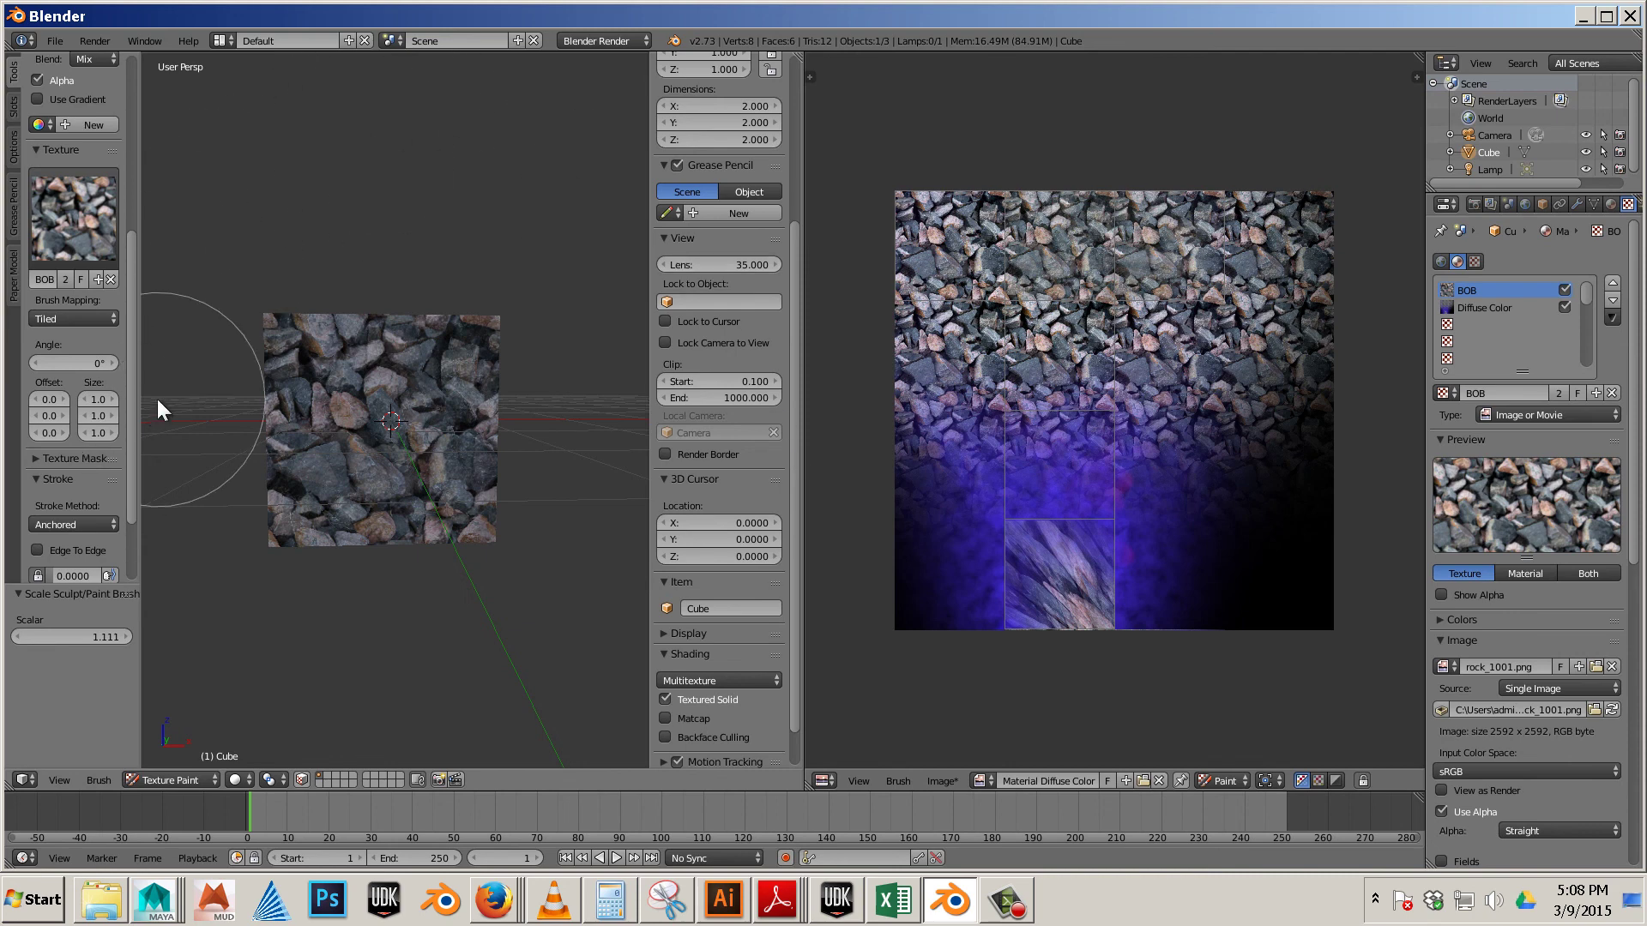
{"action": "scroll", "coordinate": [131, 423], "scroll_direction": "down", "scroll_amount": 3}
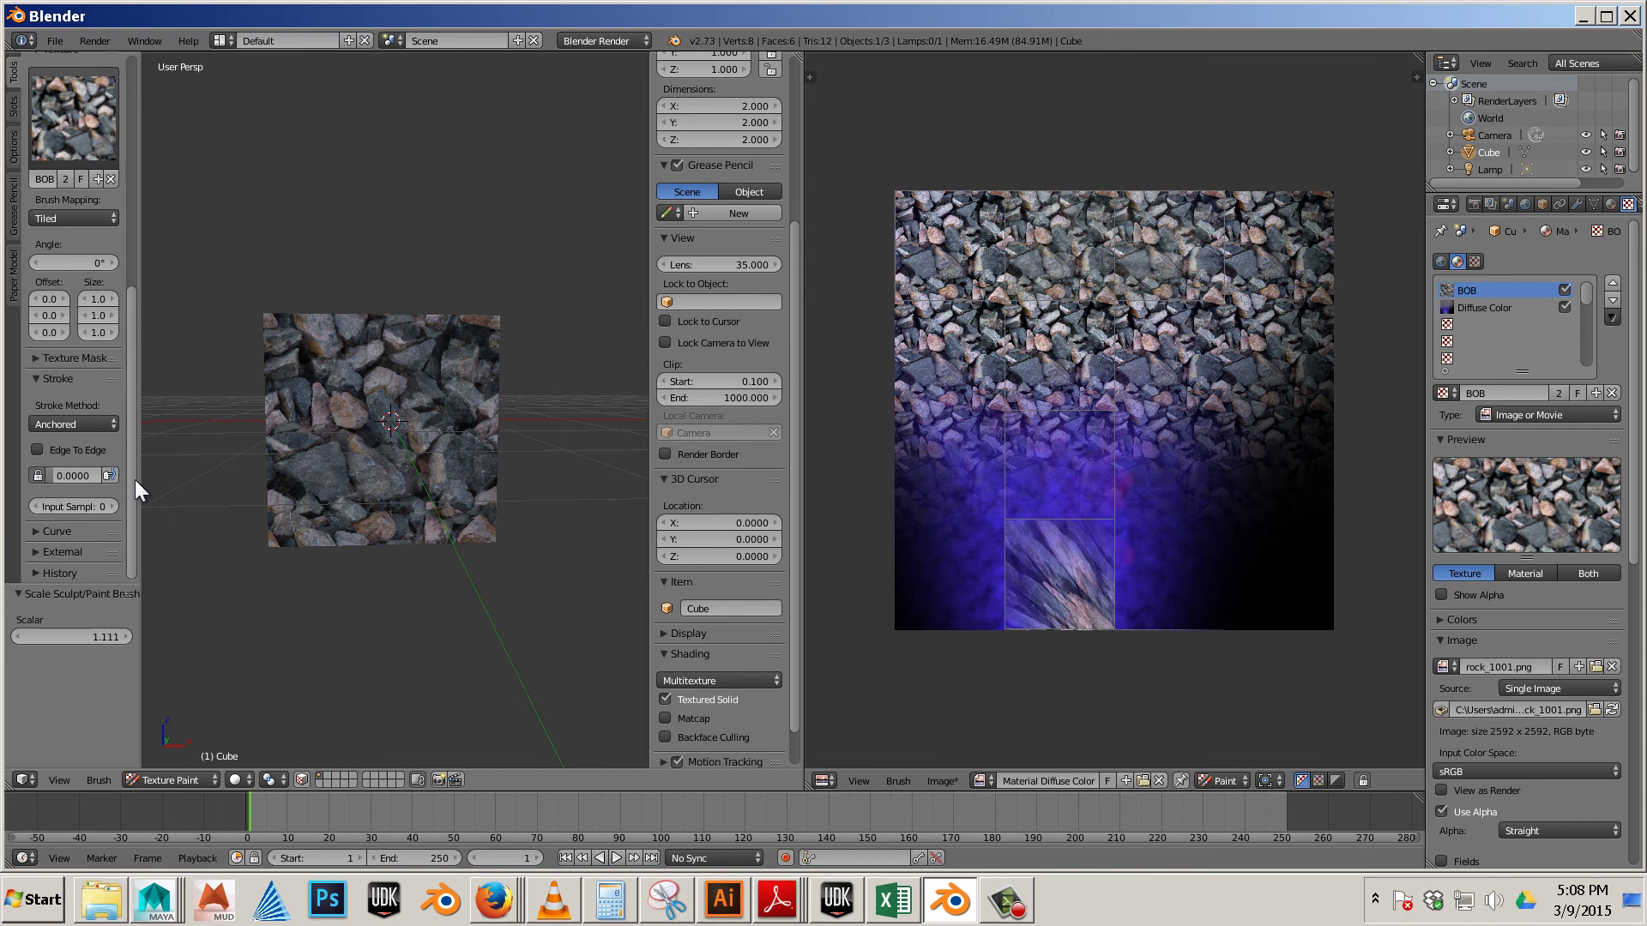
{"action": "left_click_drag", "start_coordinate": [126, 466], "coordinate": [125, 251]}
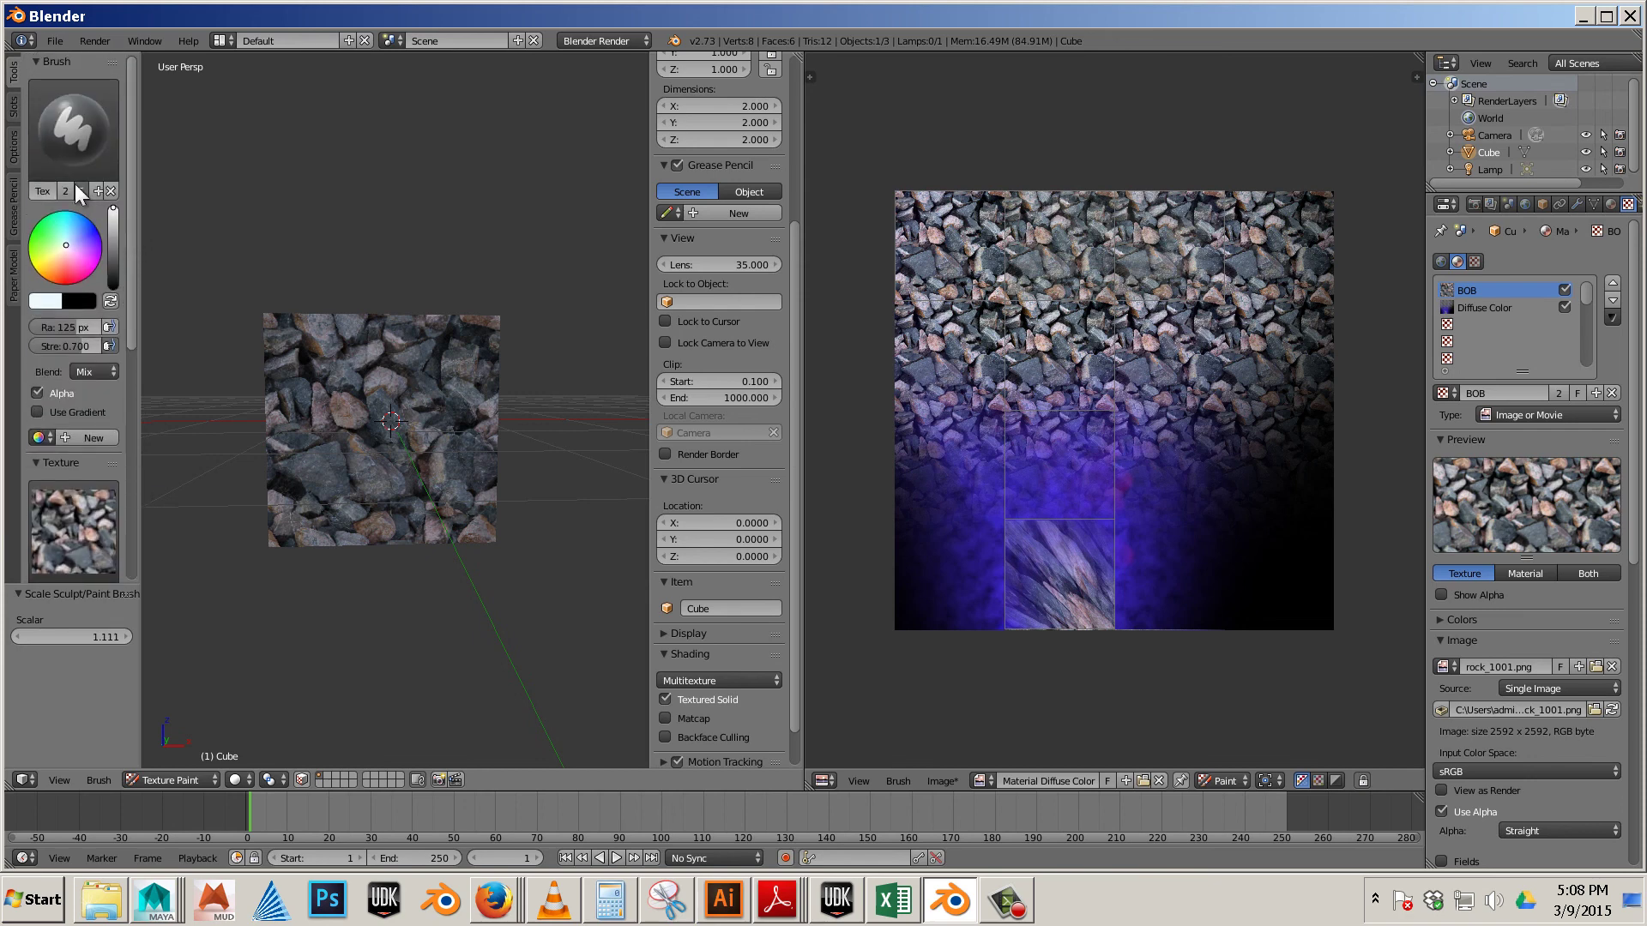